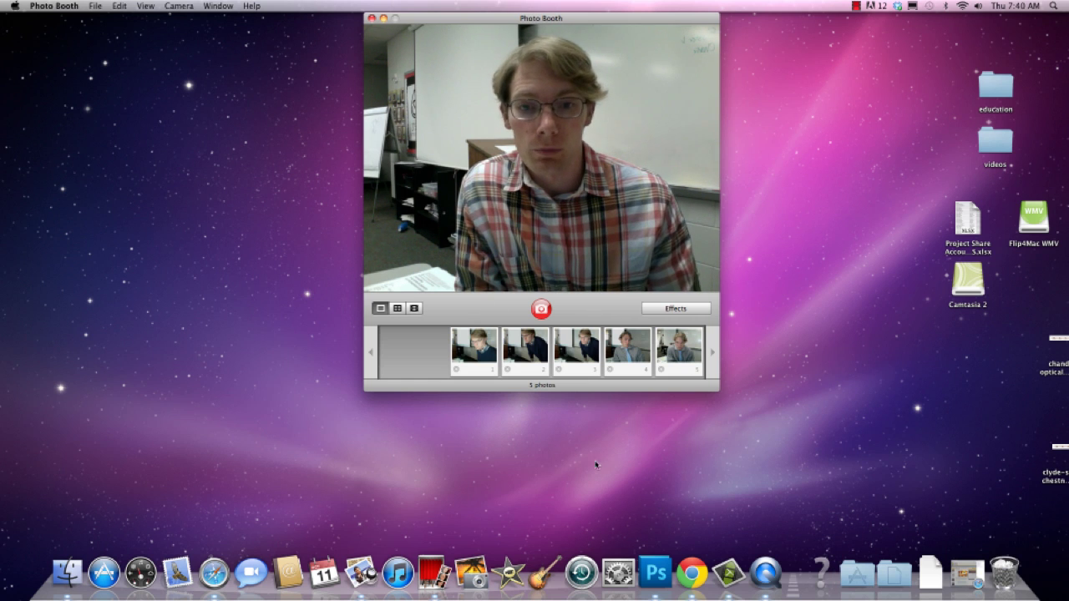
Switch from Photo Booth to Photoshop using its Dock icon
click(655, 573)
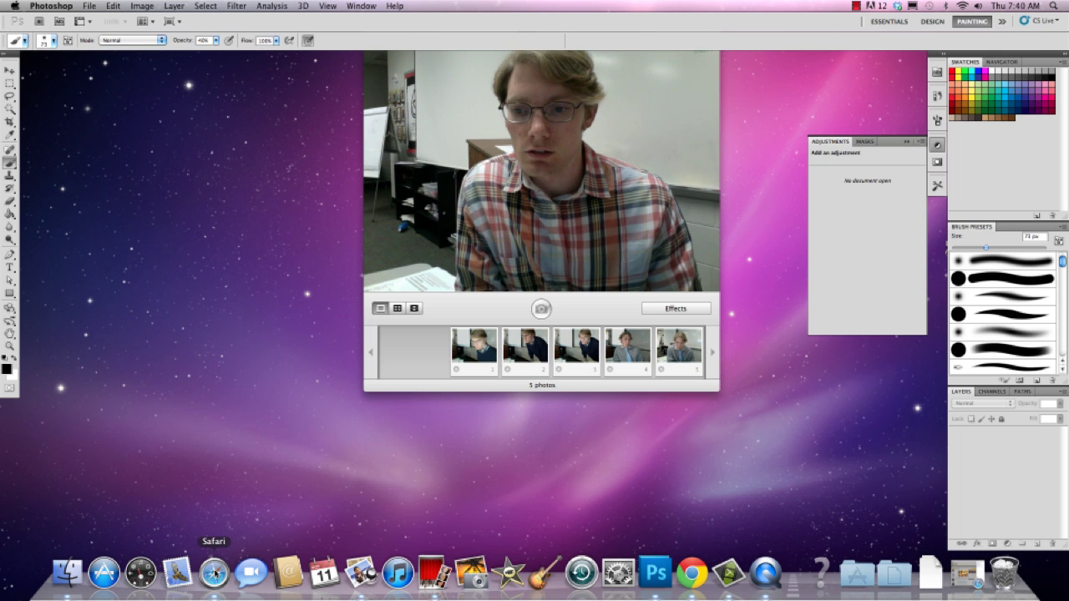
Create a new 11 × 8.5 inch, 200 ppi greyscale document with a white background
click(89, 6)
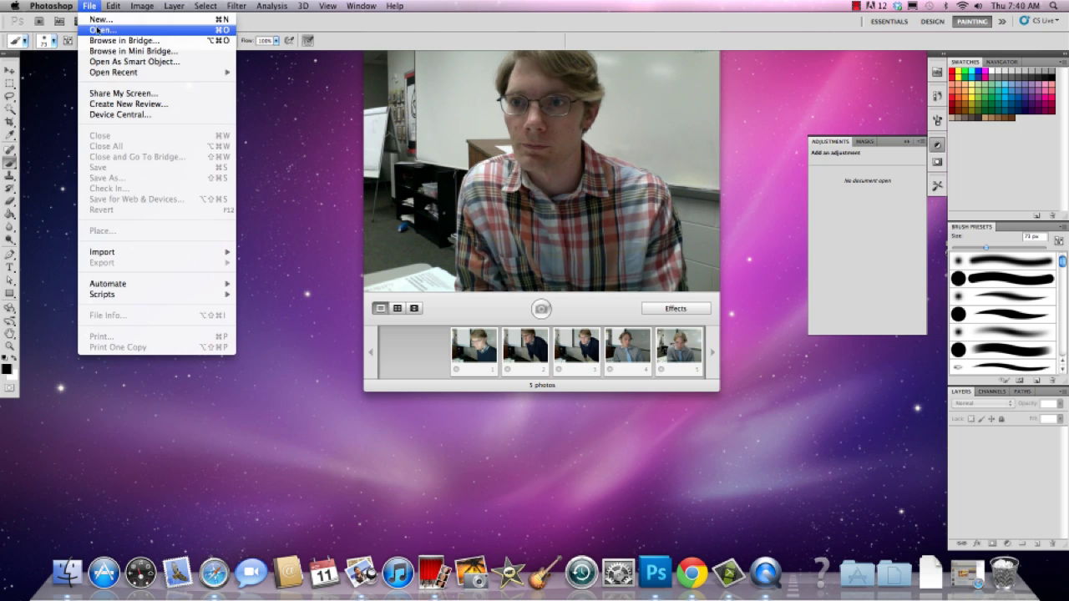
click(99, 19)
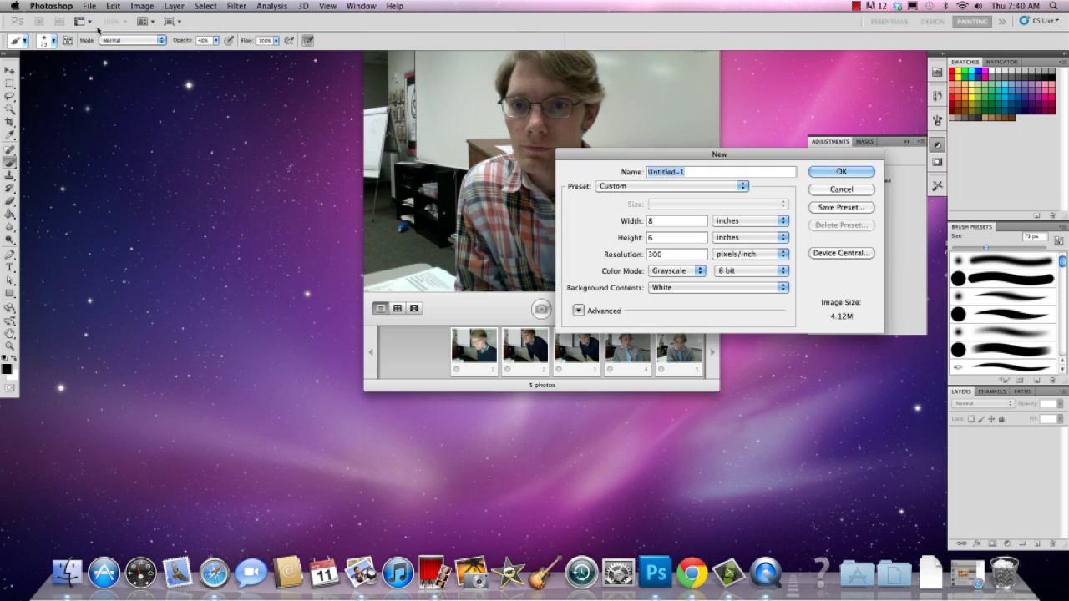
click(652, 254)
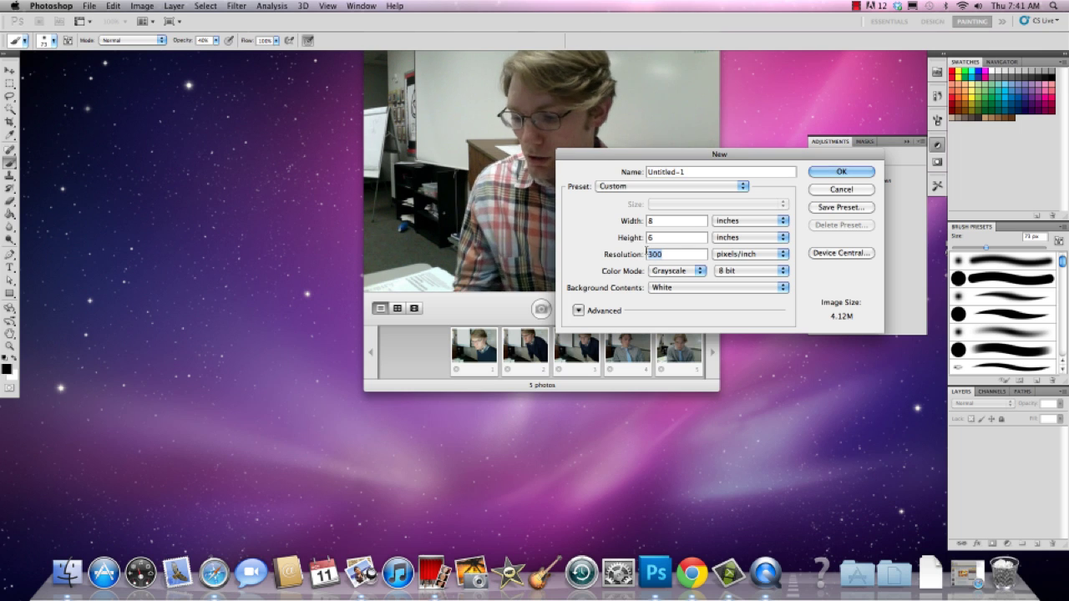
double_click(653, 254)
text(200)
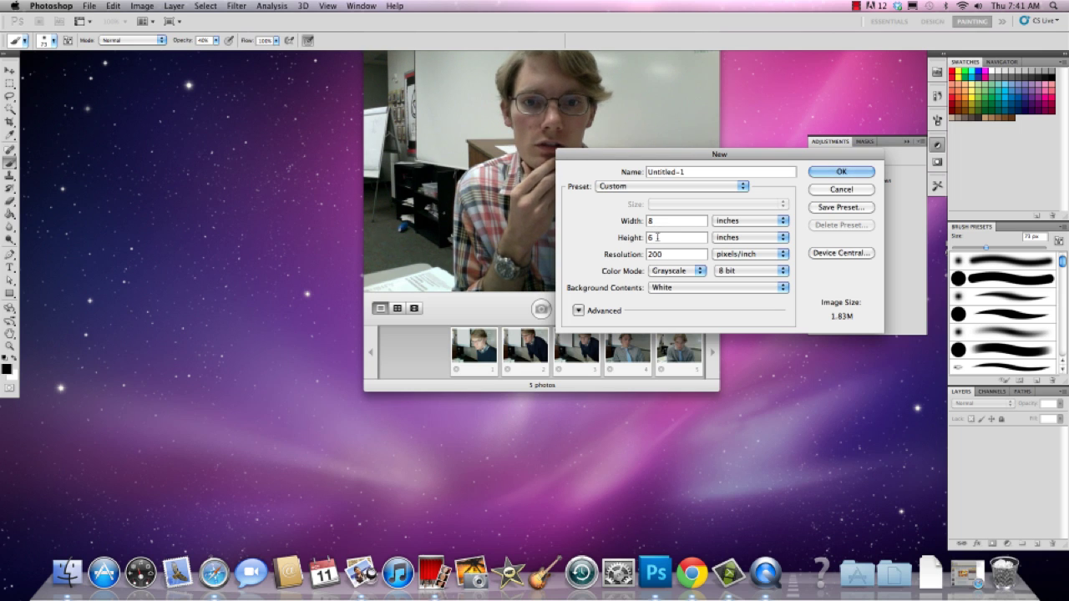
click(630, 240)
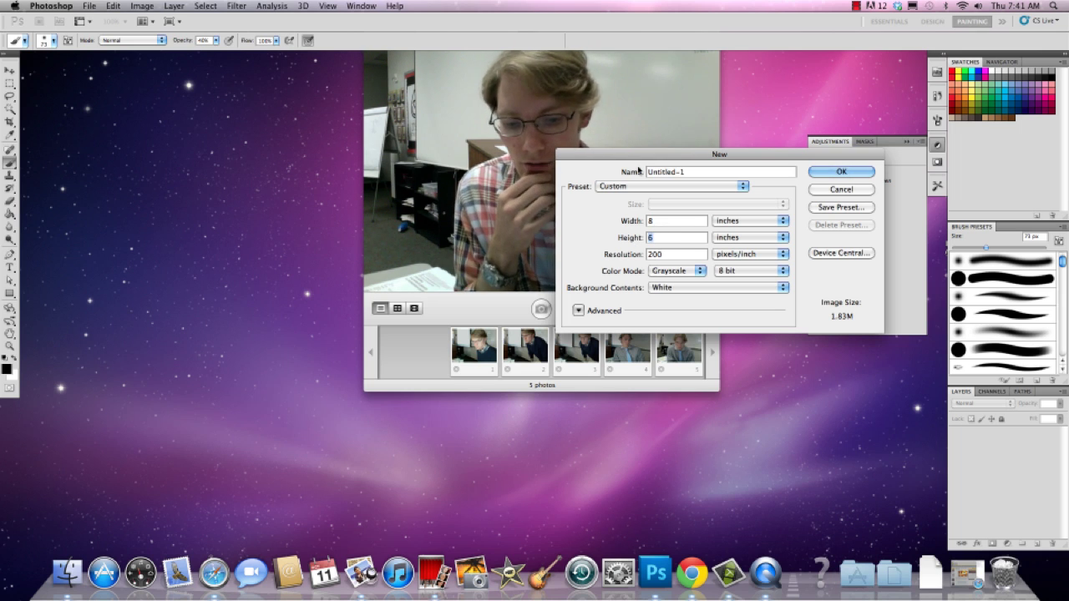
text(8.5)
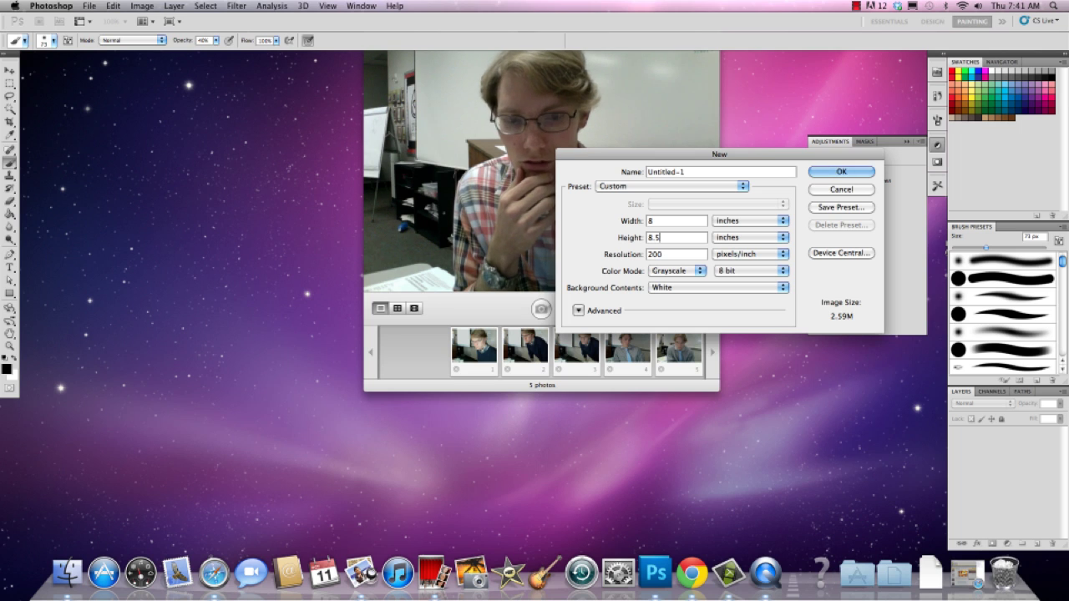
key(shift+Tab)
text(11)
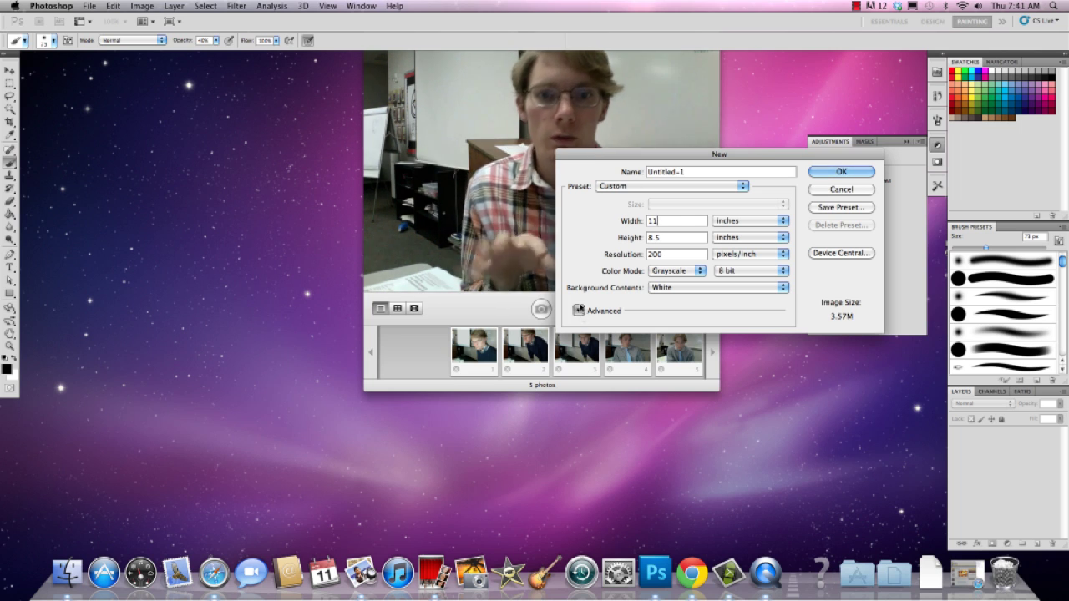
click(842, 172)
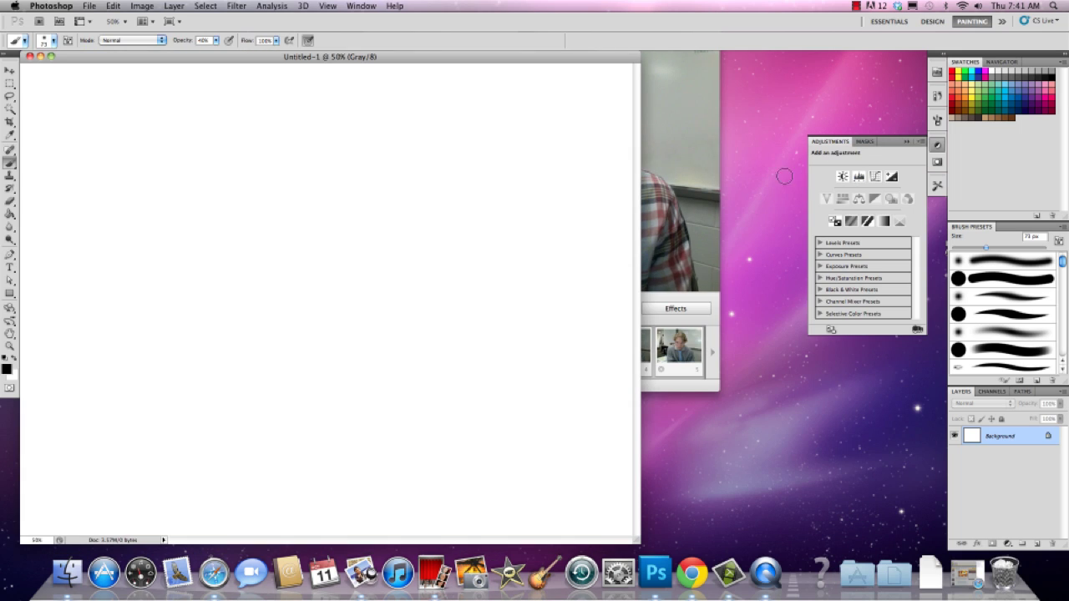
drag(522, 68, 573, 59)
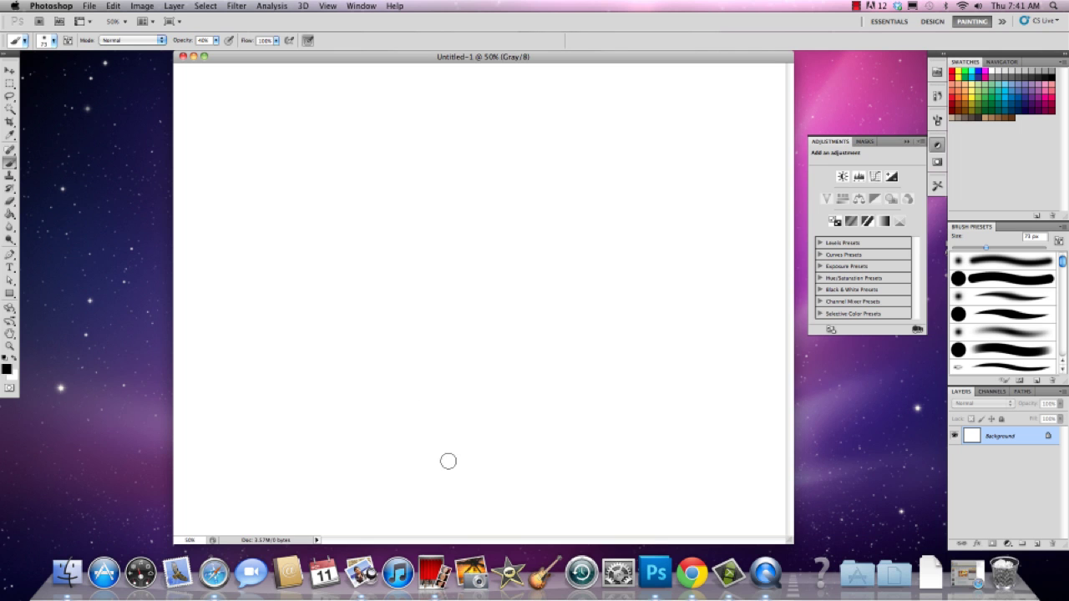
Drag the Naruto image from Safari into Photoshop to open Naruto_Shippuden_Kizuna_Drive_28823.jpg
click(214, 571)
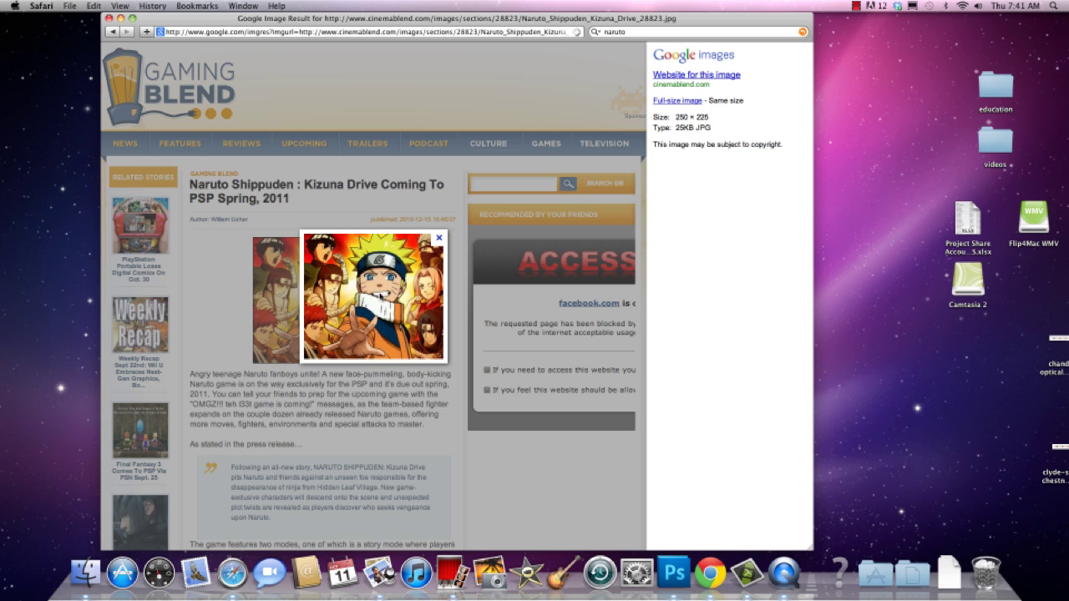
drag(381, 296, 674, 574)
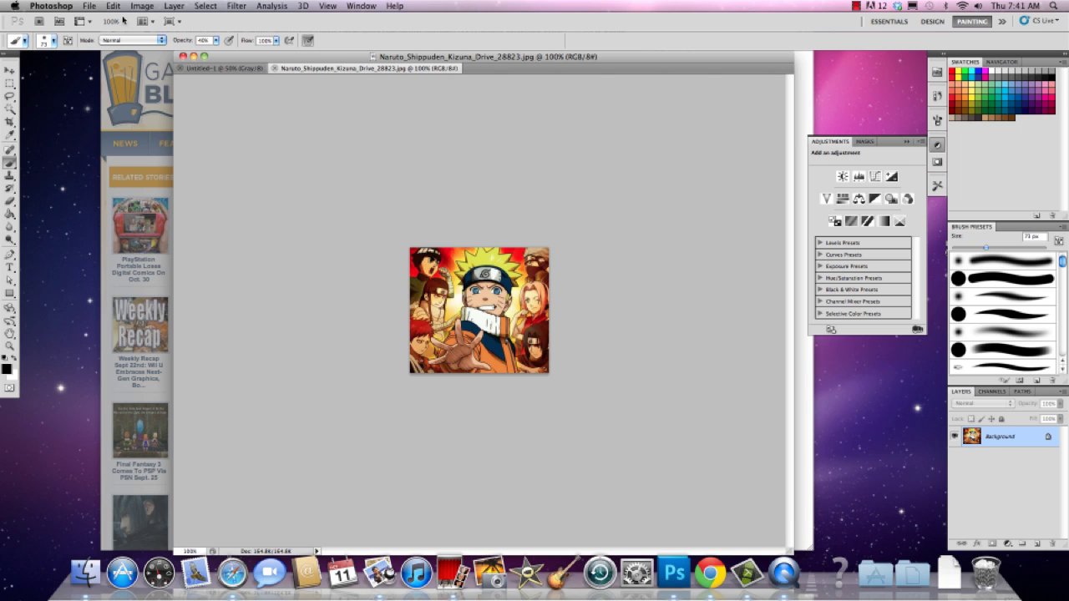
Copy the whole Naruto image and paste it into Untitled-1 as a new layer
click(9, 83)
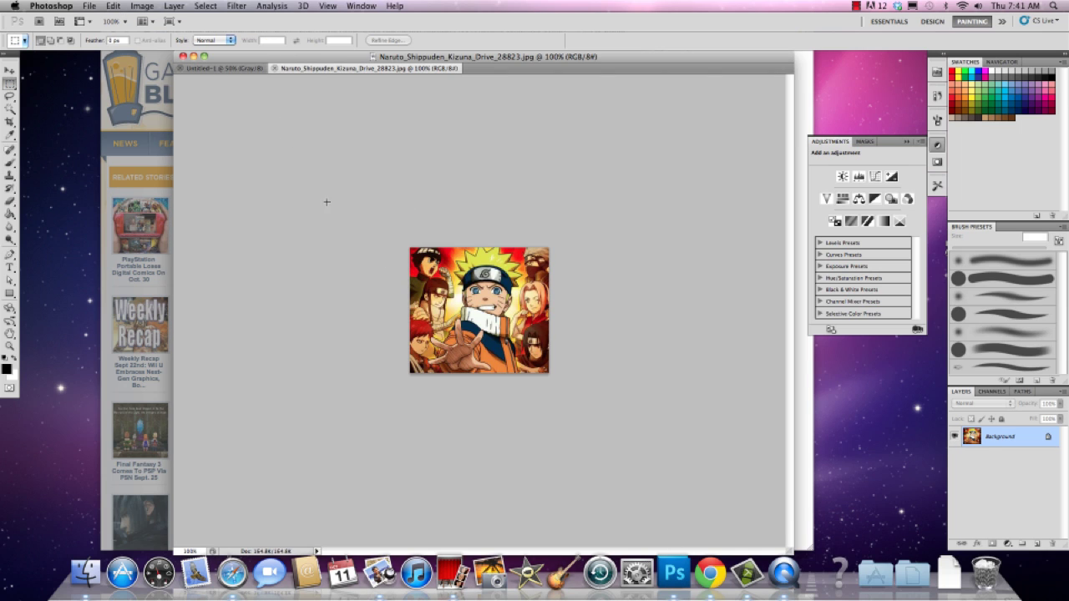
mouse_move(408, 247)
mouse_down()
mouse_move(552, 351)
mouse_move(561, 378)
mouse_up()
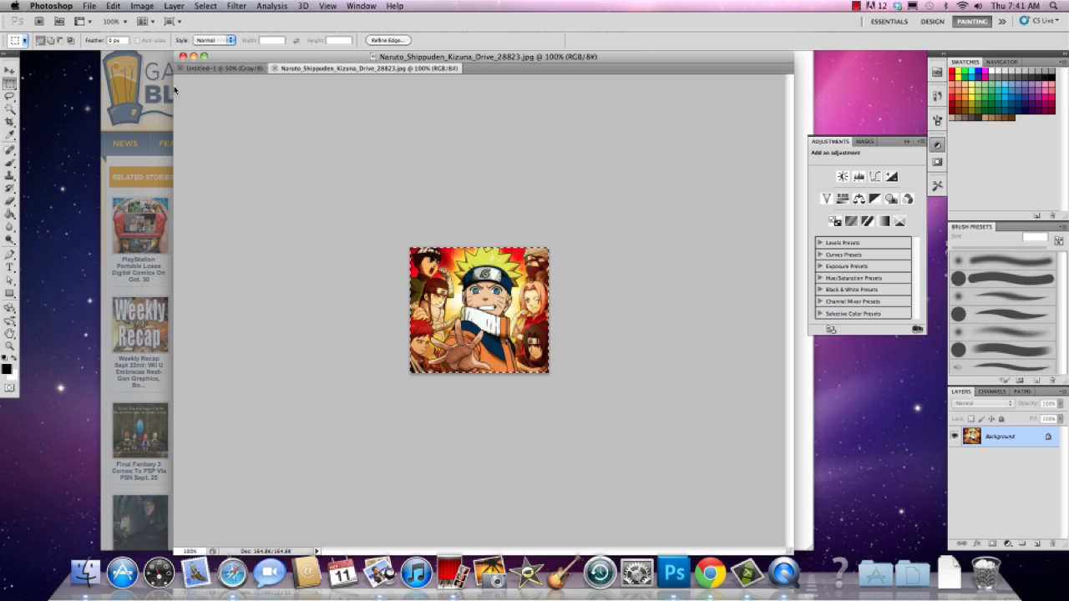
click(113, 7)
click(134, 96)
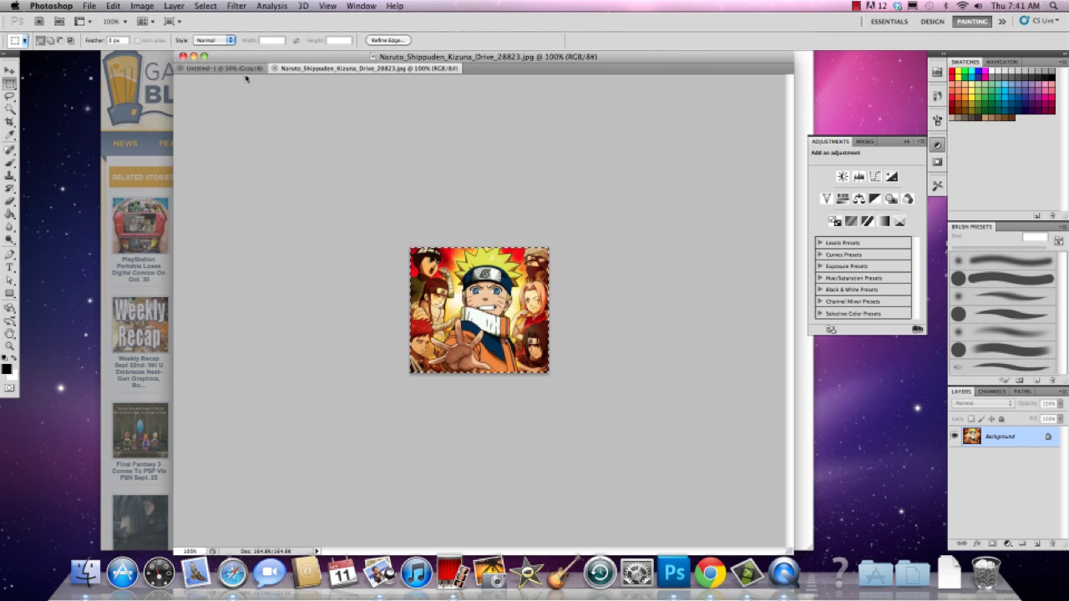
click(232, 71)
click(115, 6)
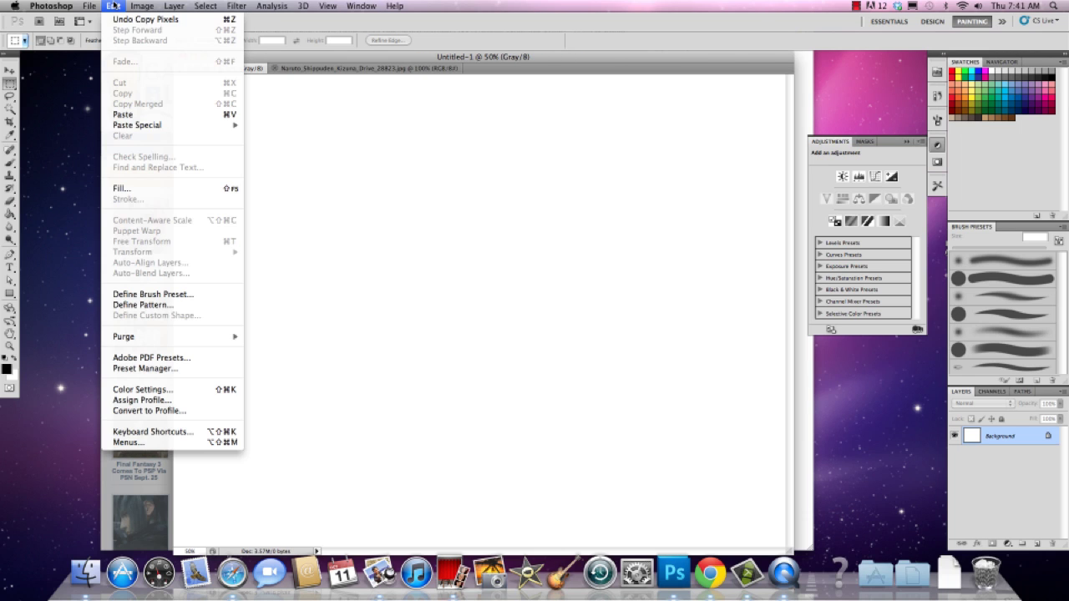
click(149, 115)
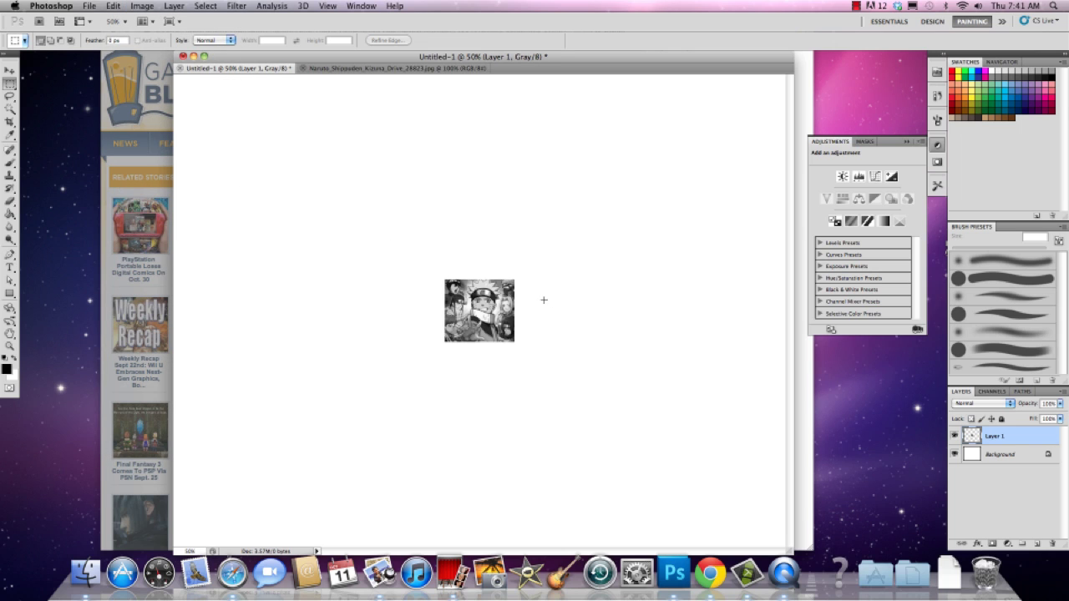
Convert Untitled-1 to RGB Color without flattening, then move the Naruto layer up-left
click(142, 5)
mouse_move(149, 20)
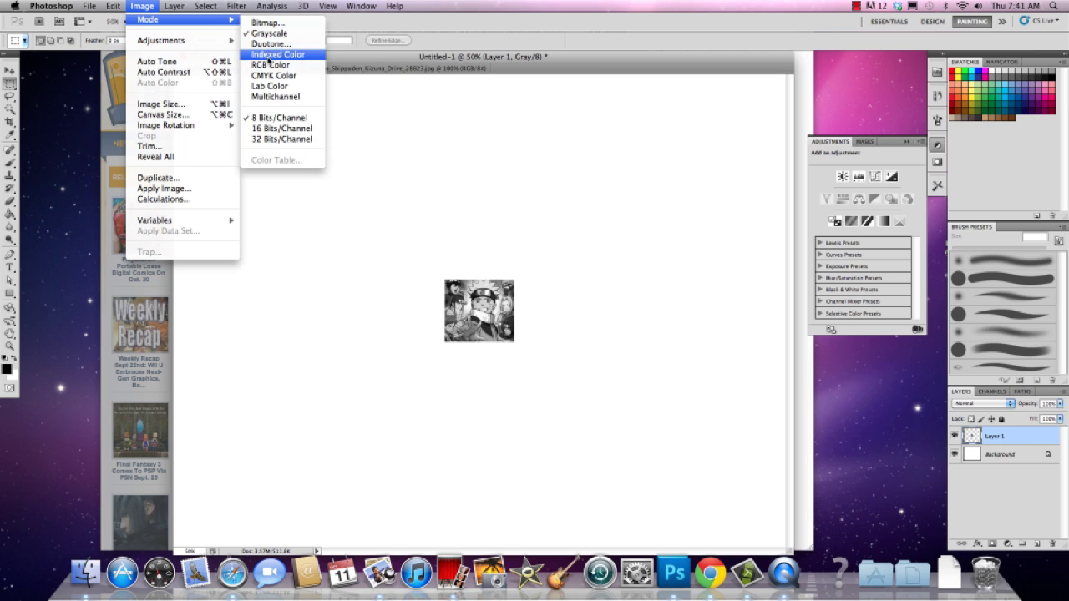
click(269, 65)
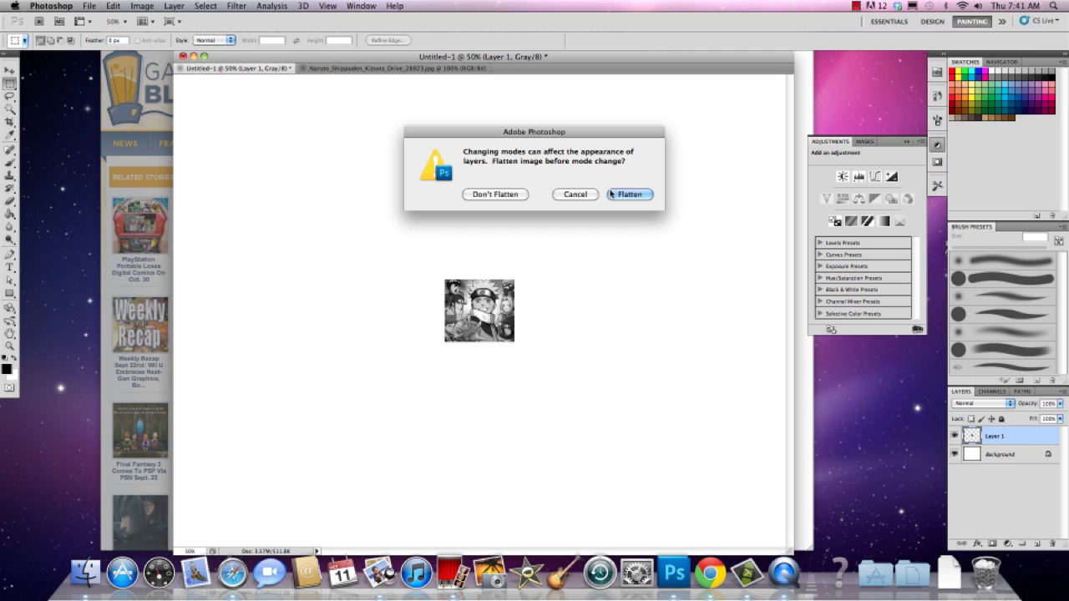
click(469, 195)
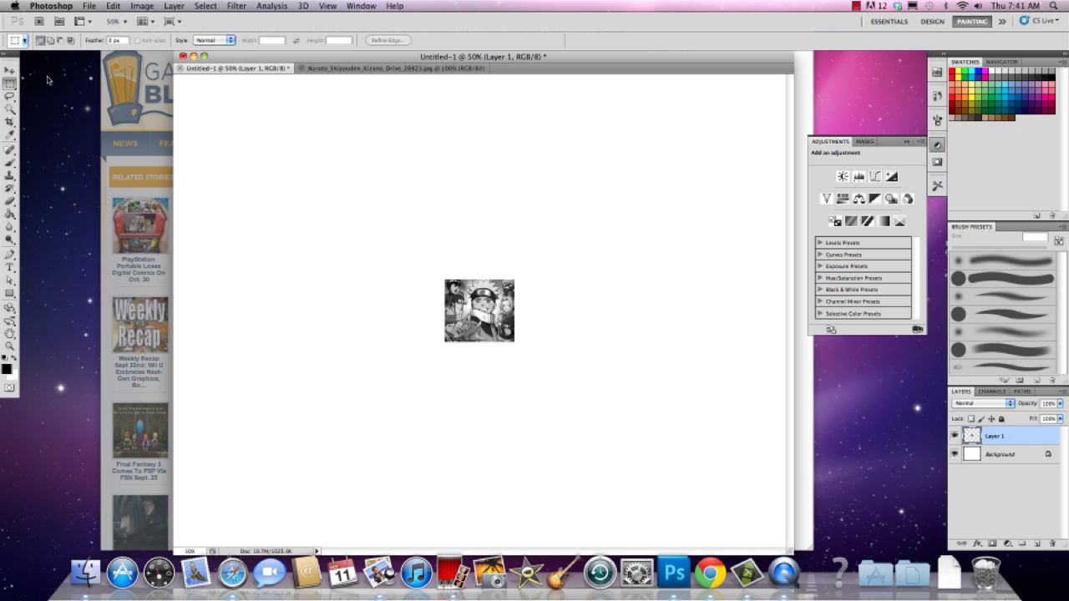
key(v)
drag(484, 295, 406, 245)
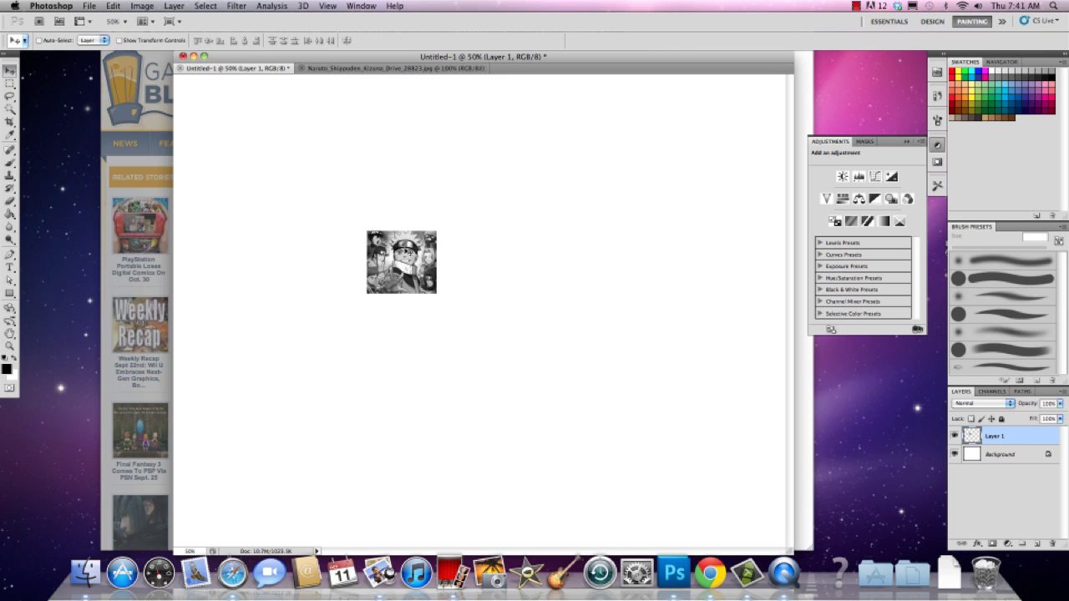
Paste the colour Naruto image as a new layer and delete the greyscale layer
click(114, 6)
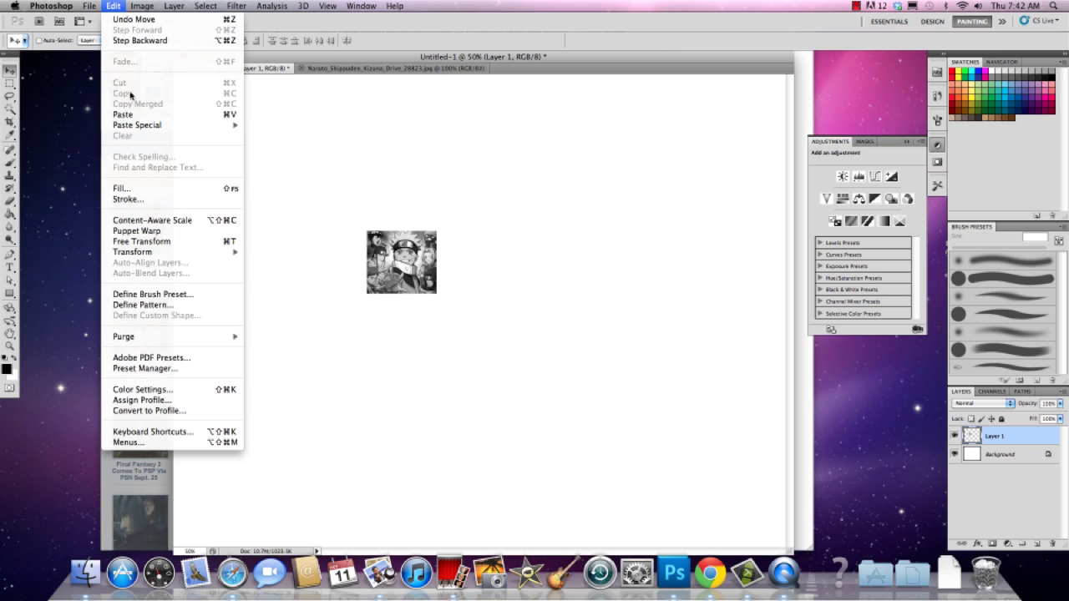
click(133, 114)
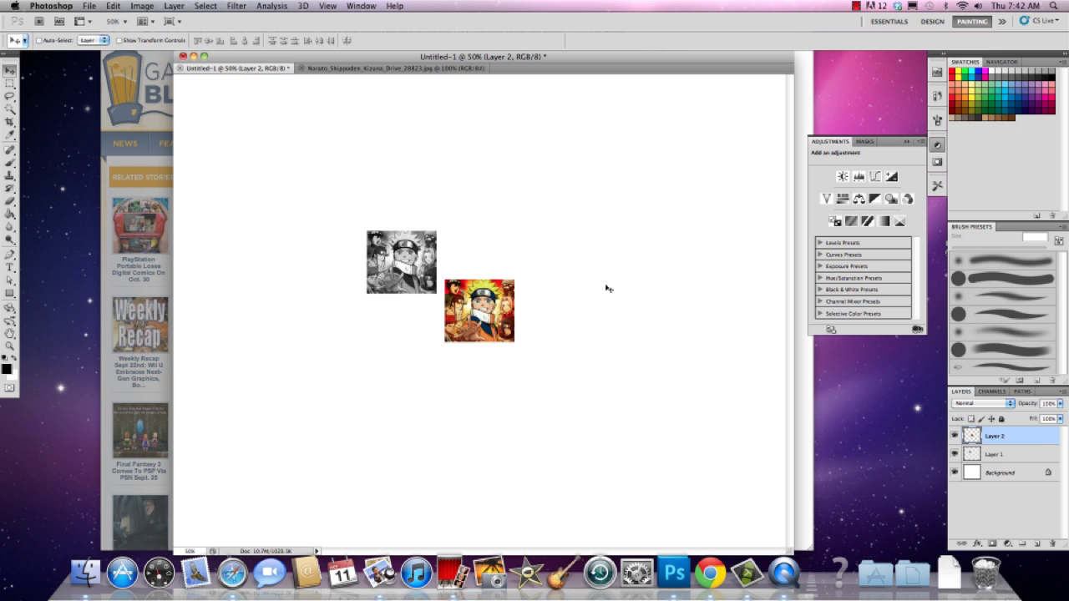
drag(959, 458, 1048, 543)
Rename the layer 'ref' and move it toward the canvas's top-left corner
double_click(1002, 437)
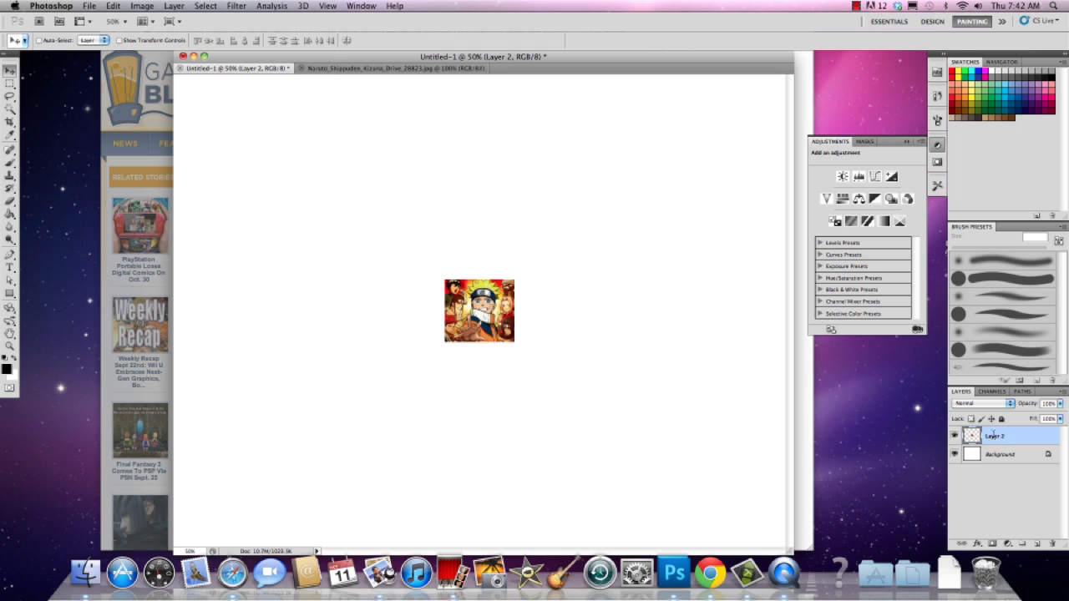
text(ref)
key(Return)
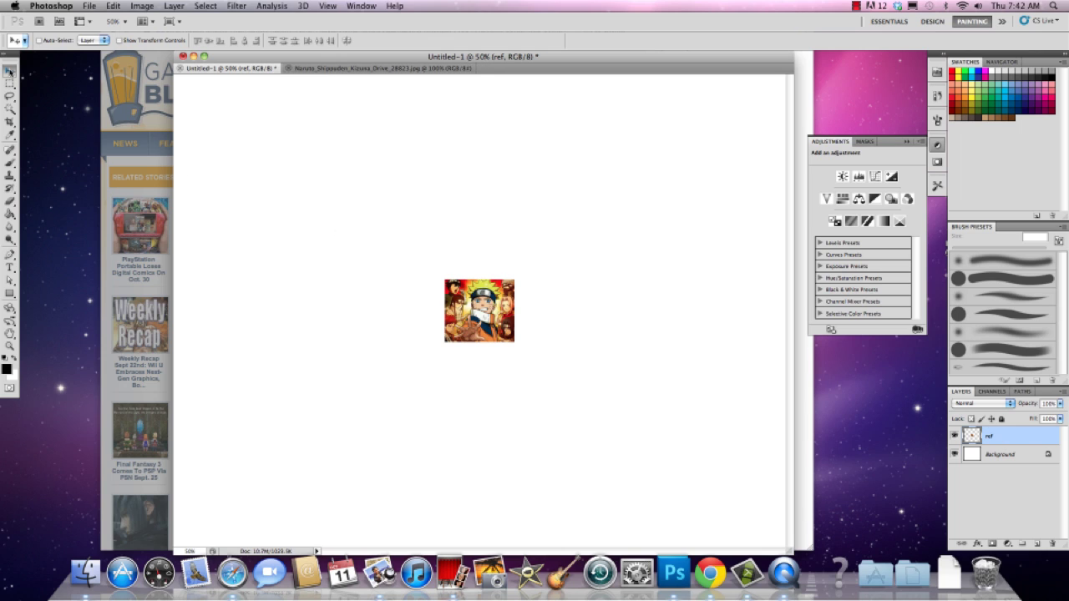
drag(545, 332, 318, 169)
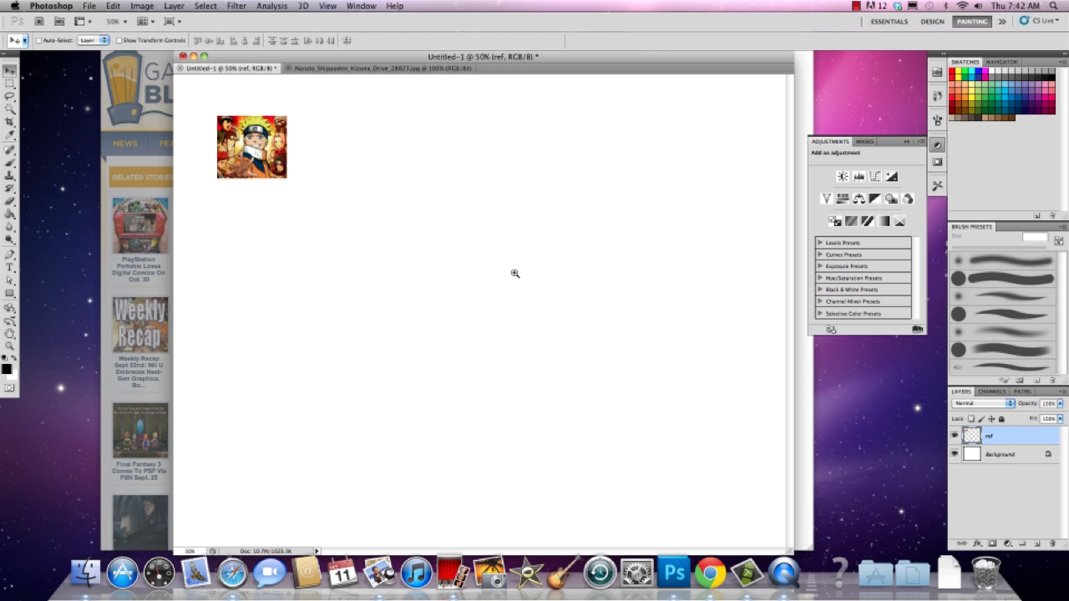
mouse_move(514, 273)
mouse_down()
mouse_move(494, 284)
mouse_move(501, 278)
mouse_up()
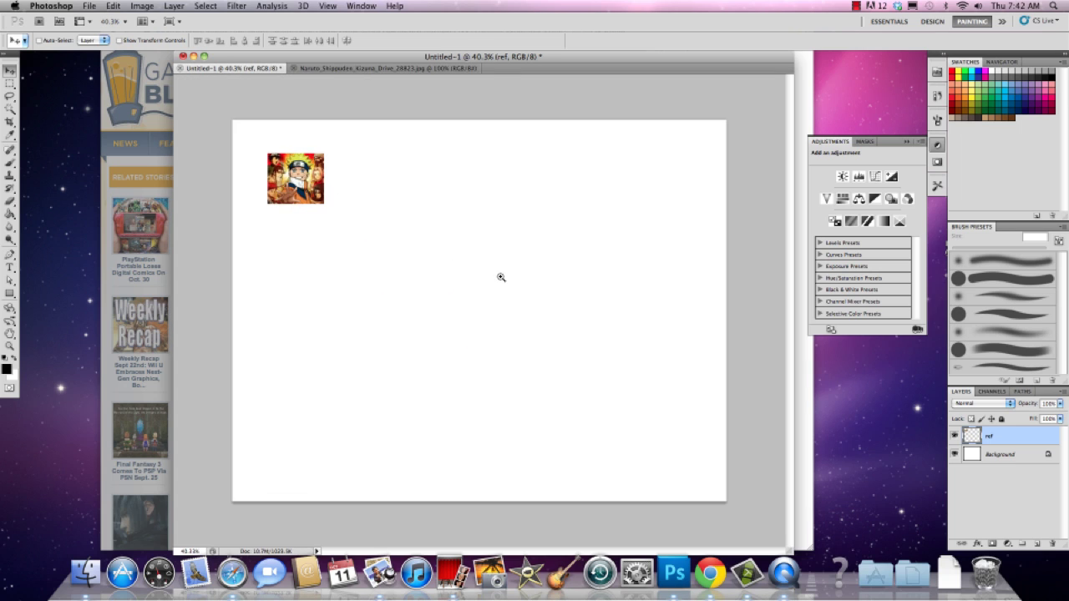
drag(303, 195, 280, 171)
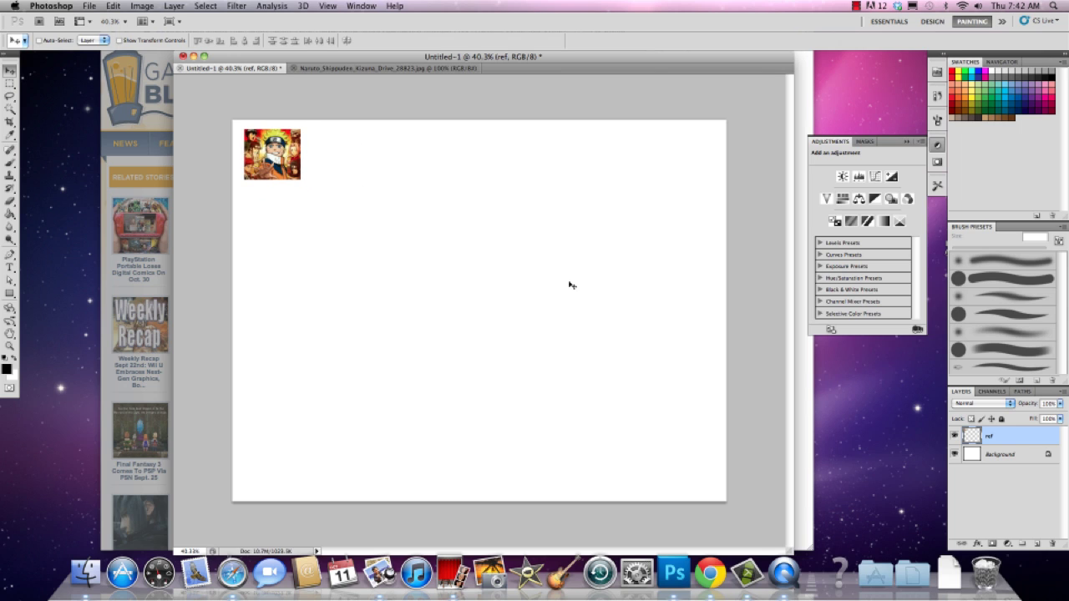
Scale the ref image to about 261%, snap it top-left, and add a new empty layer
click(113, 6)
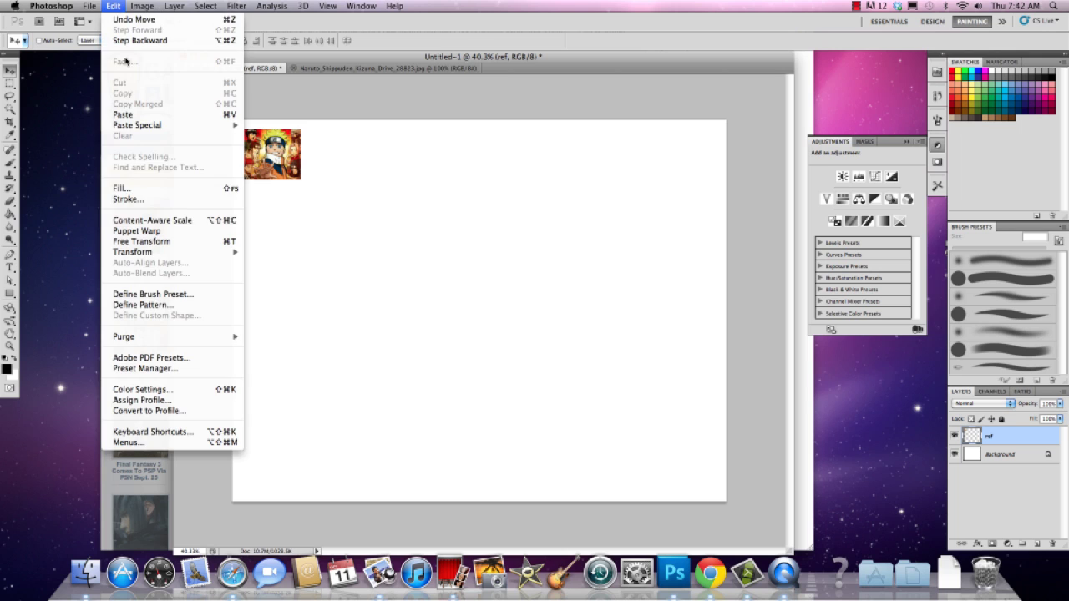
click(147, 242)
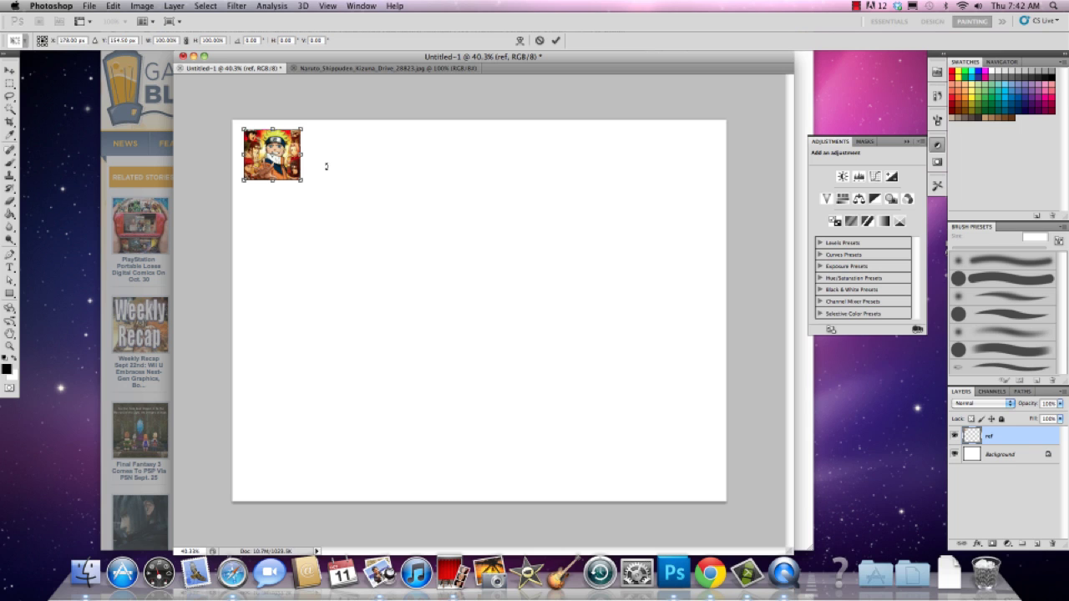
drag(302, 181, 367, 287)
key(Return)
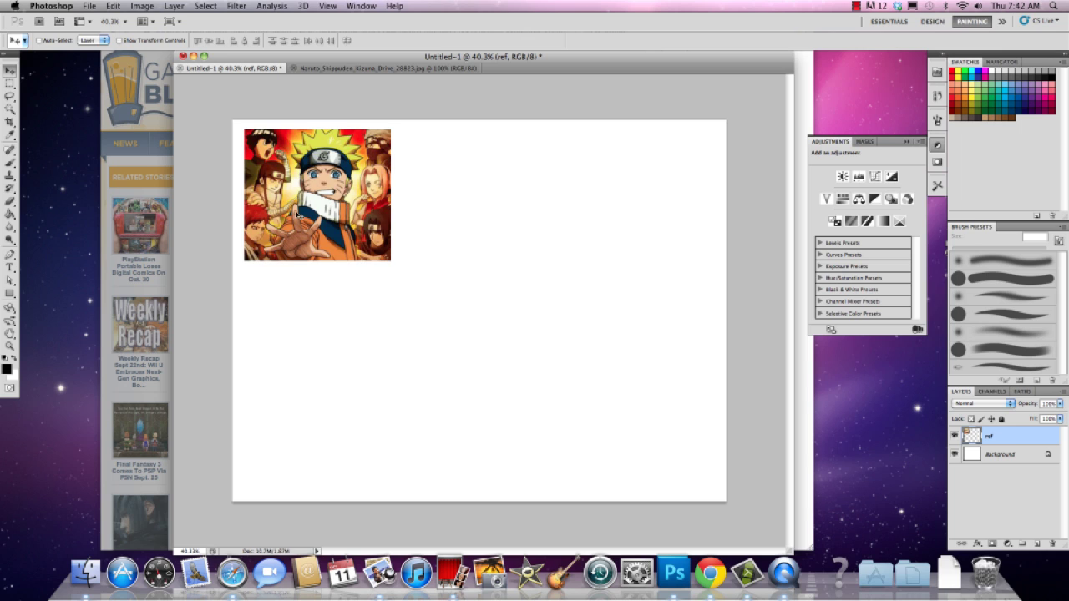
drag(298, 215, 298, 201)
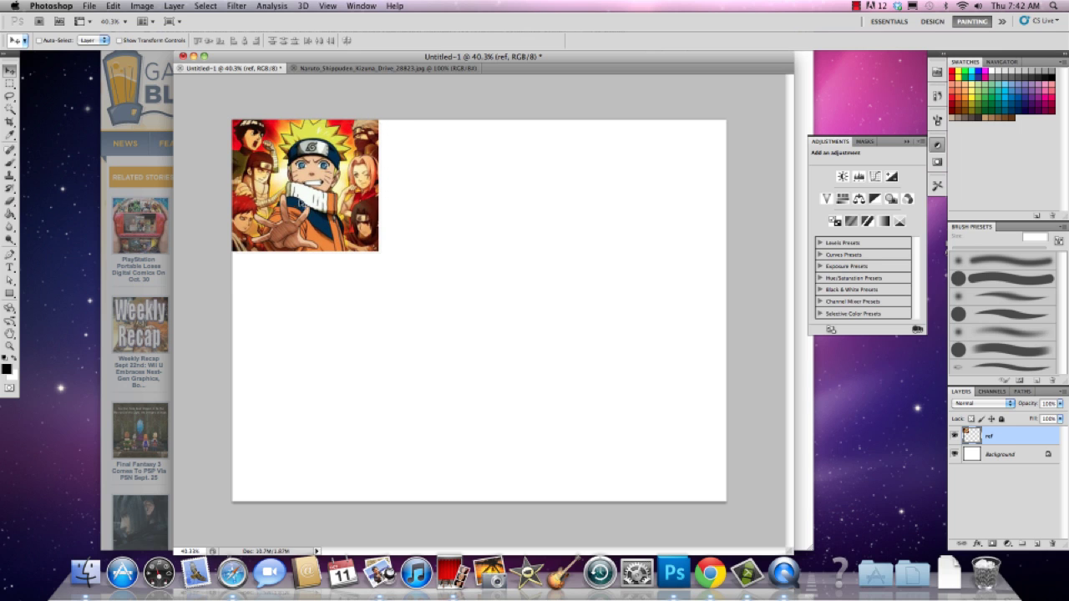
click(1036, 544)
Rename Layer 1 to 'sketch'
double_click(995, 438)
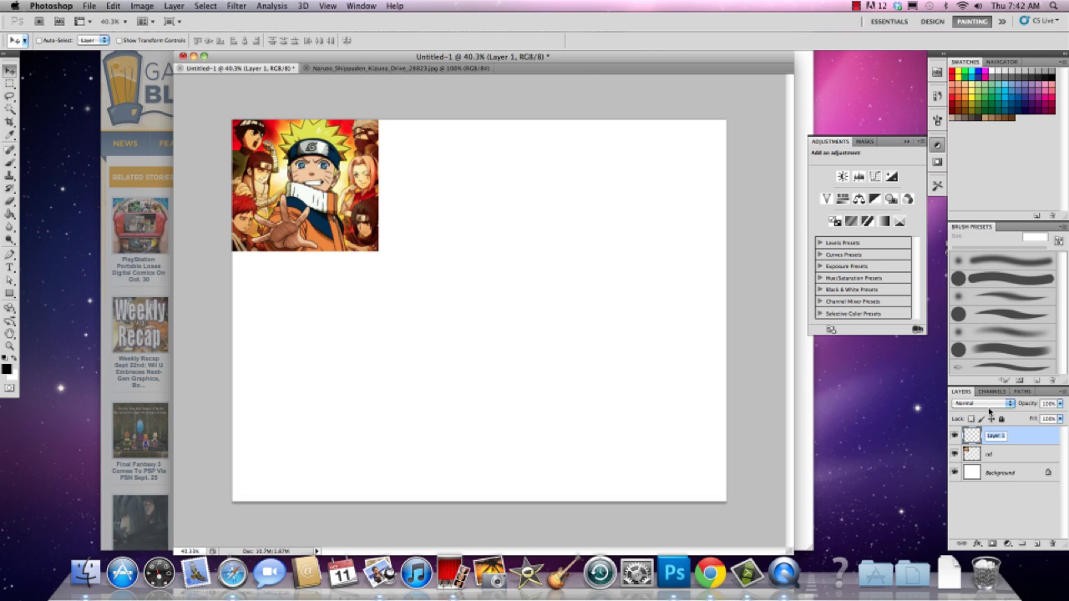
text(4ketch)
key(Return)
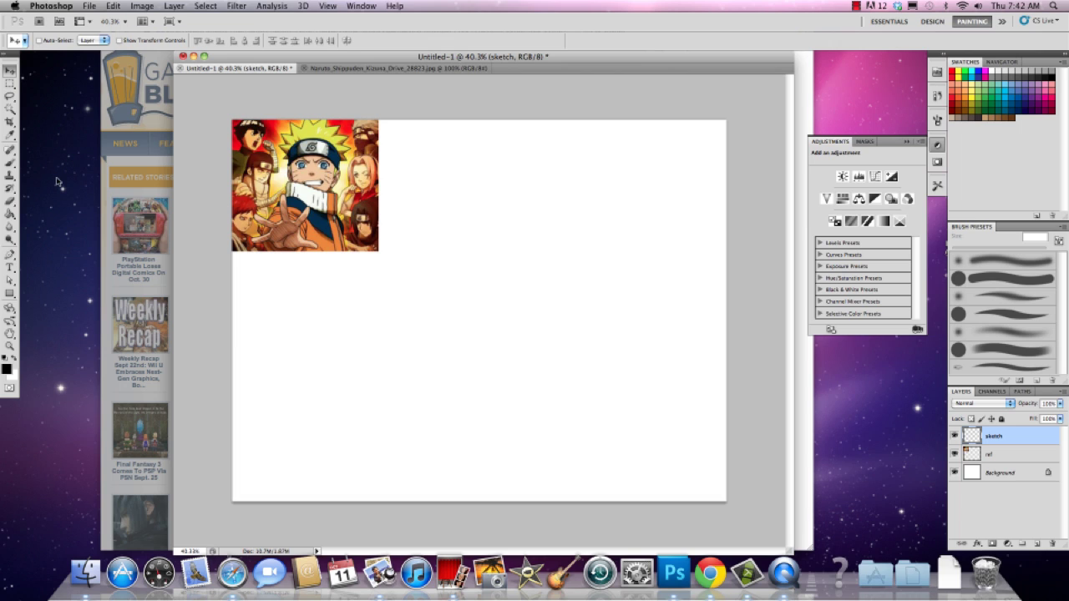
Select the Brush tool and raise its opacity from 16% to 100%
click(10, 164)
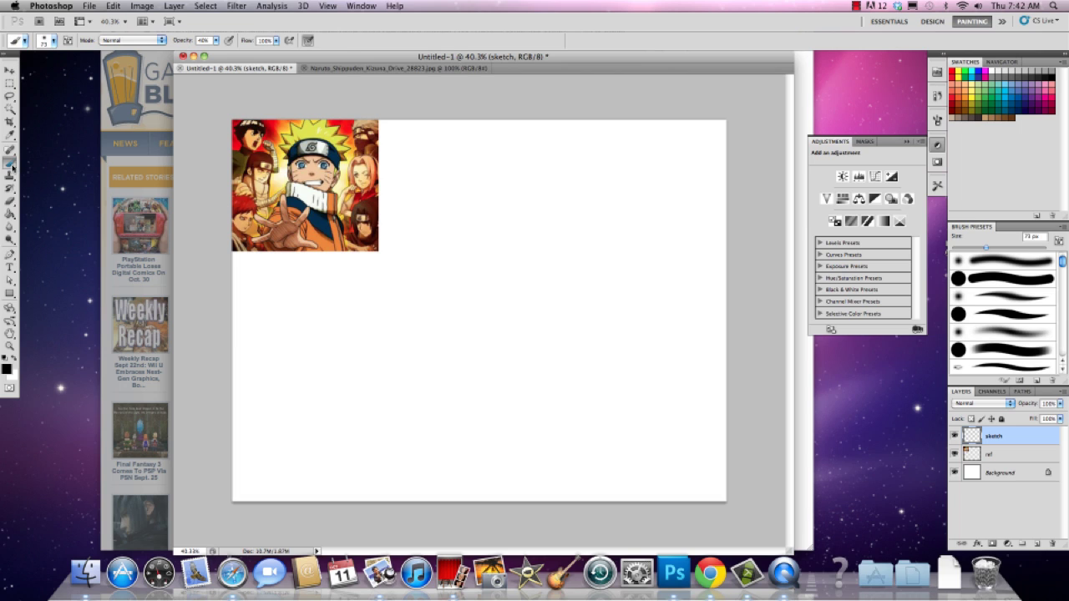
click(54, 43)
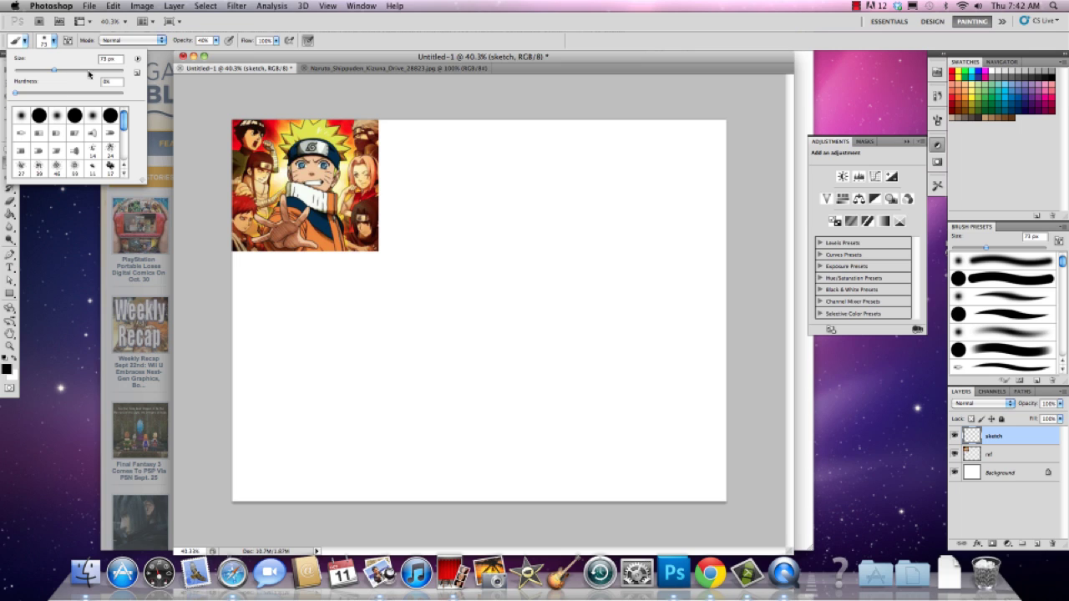
click(215, 42)
drag(217, 53, 257, 55)
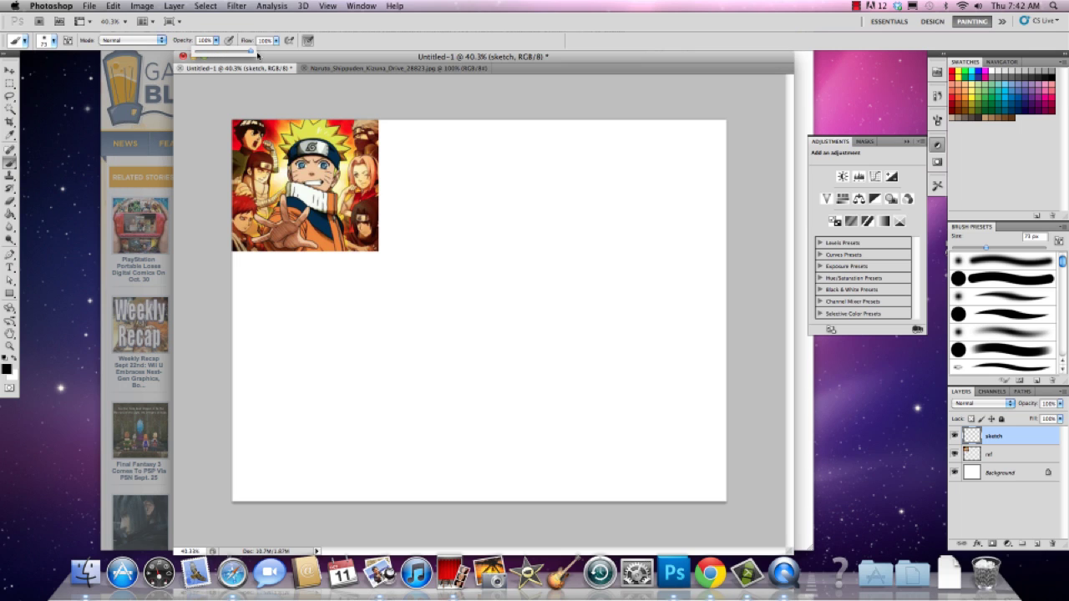
click(277, 42)
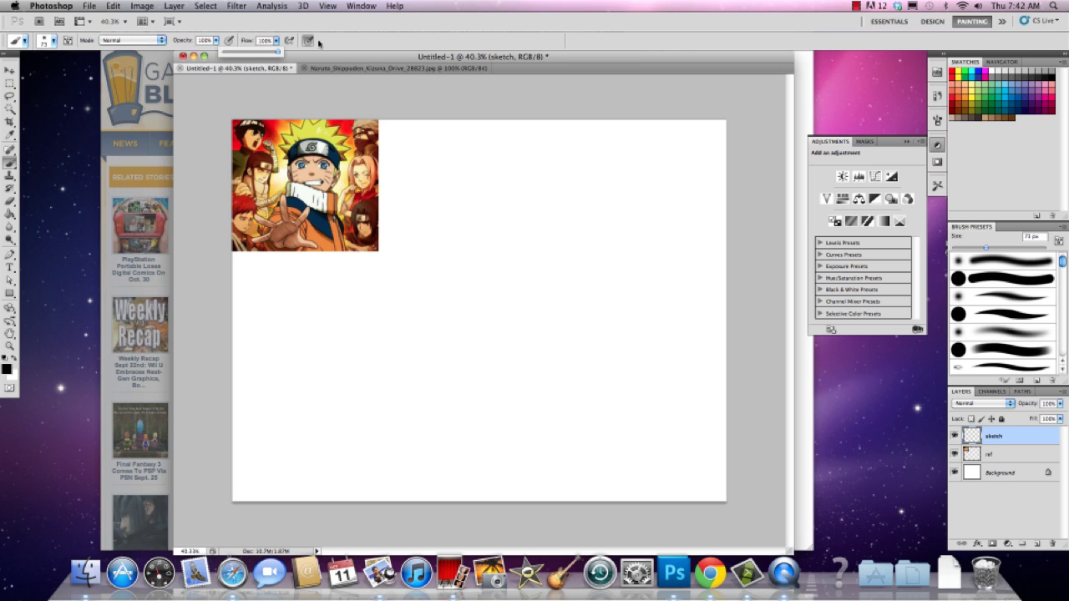
click(305, 42)
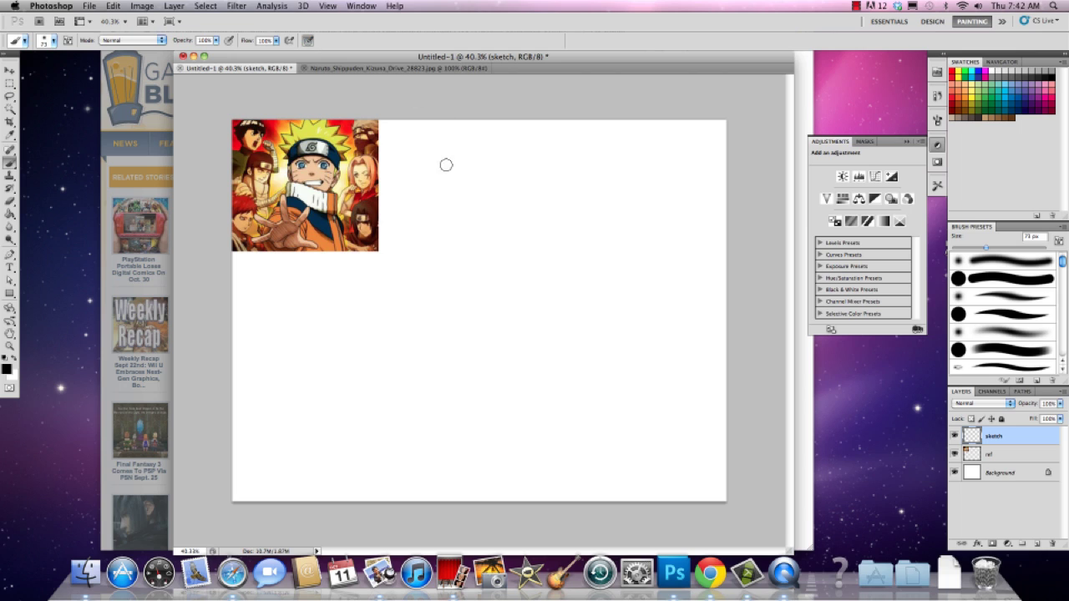
Paint three test strokes on the sketch layer, then select all and delete them
mouse_move(445, 170)
mouse_down()
mouse_move(473, 179)
mouse_move(549, 339)
mouse_up()
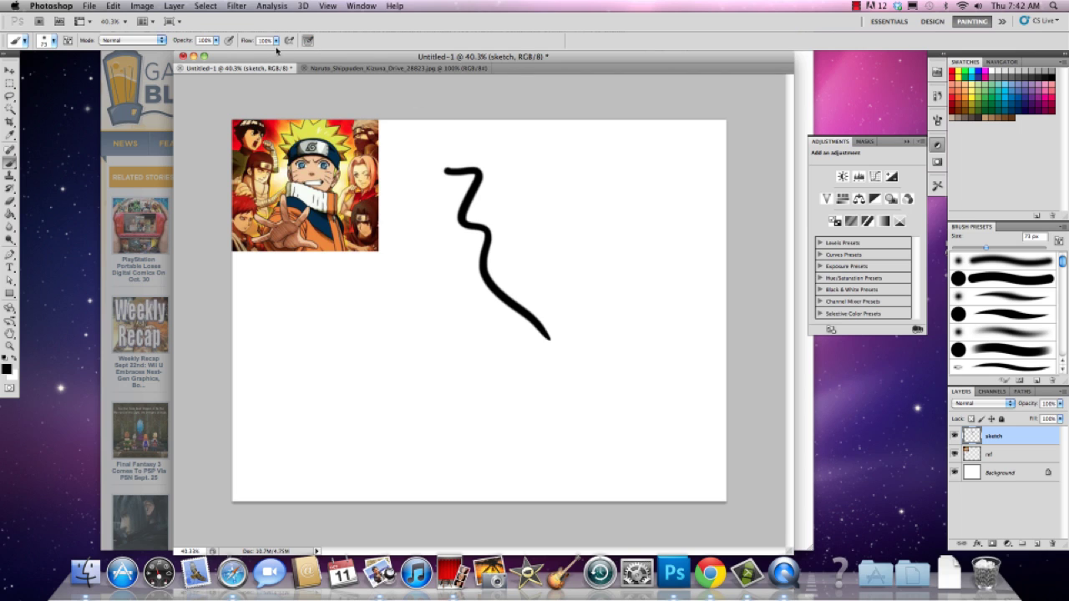
mouse_move(534, 165)
mouse_down()
mouse_move(576, 226)
mouse_move(617, 332)
mouse_up()
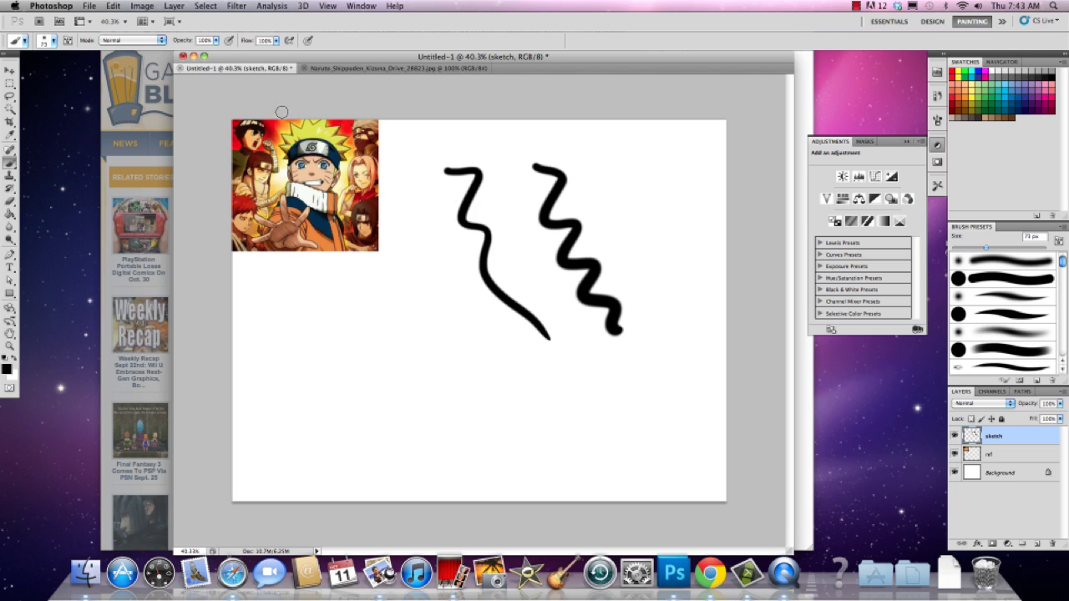
mouse_move(587, 159)
mouse_down()
mouse_move(610, 175)
mouse_move(675, 351)
mouse_up()
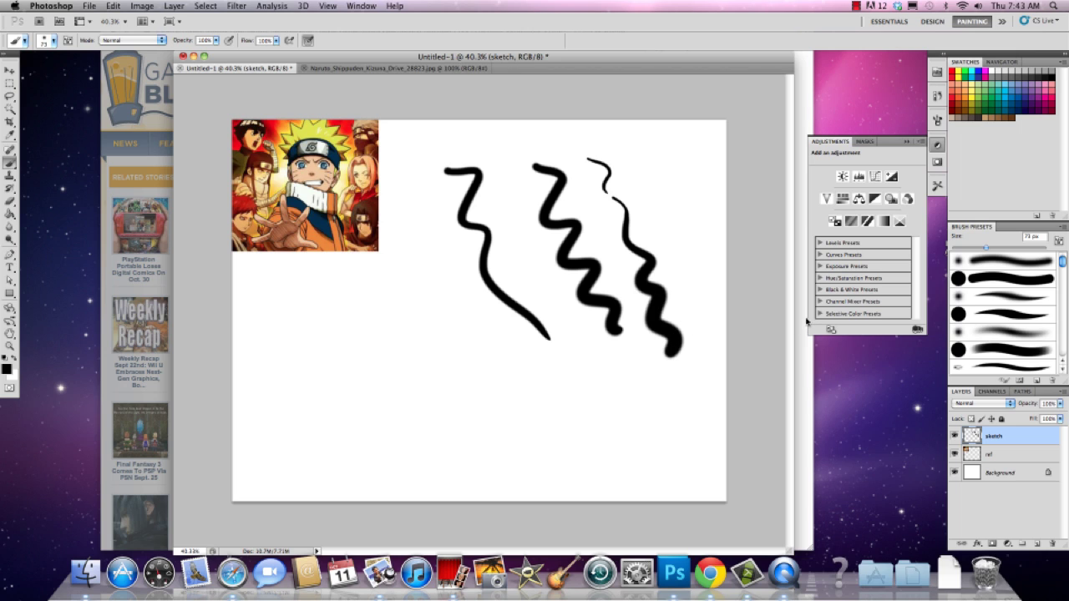
key(ctrl+a)
key(Delete)
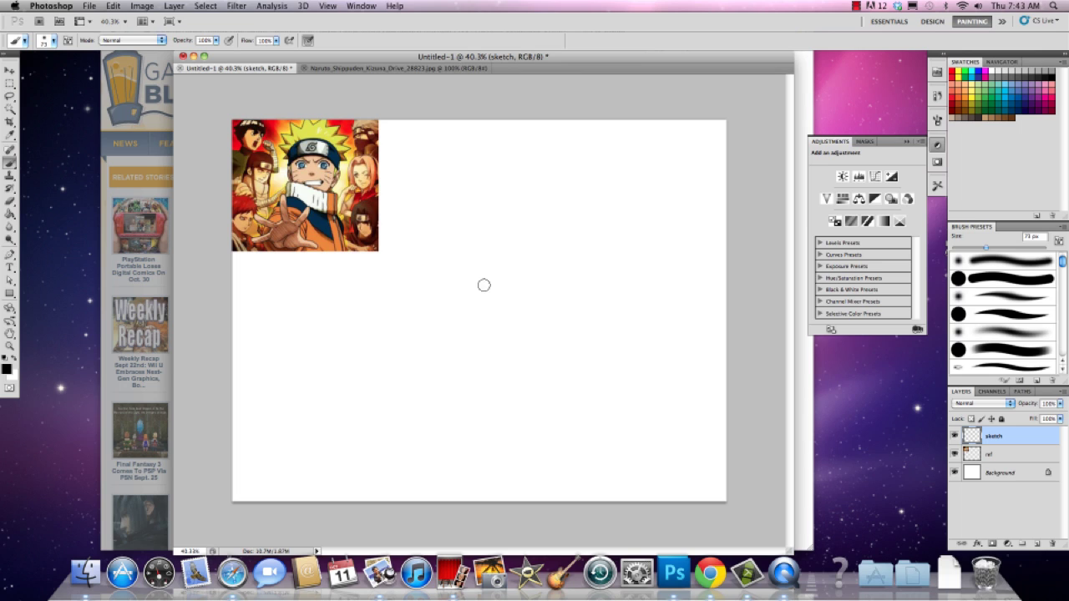
Shrink the brush size from 73 px to 14 px
right_click(477, 260)
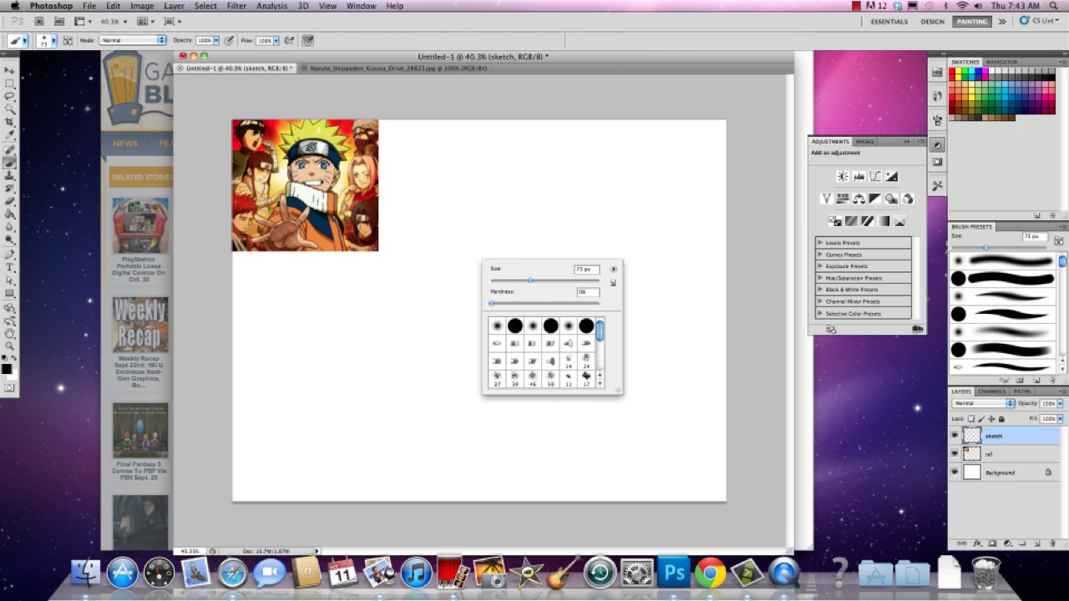
click(56, 43)
click(56, 43)
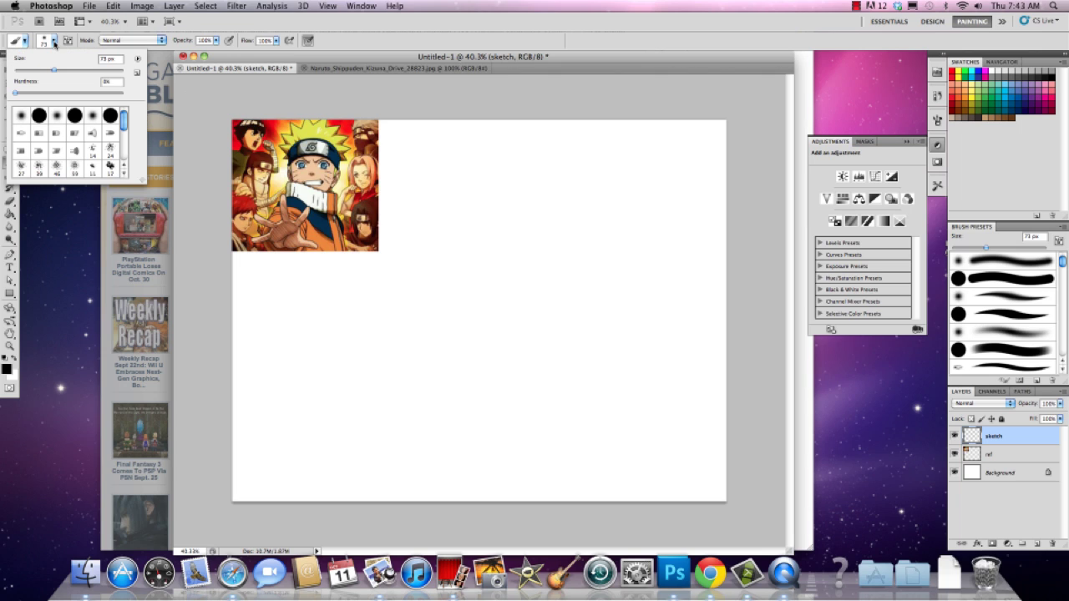
drag(53, 74, 21, 72)
click(361, 37)
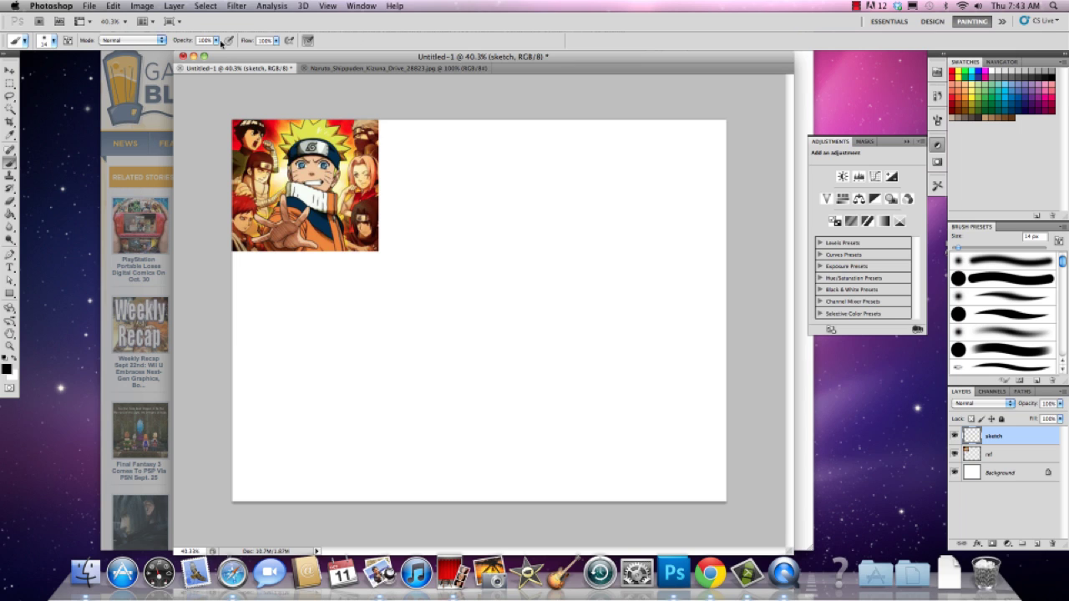
Lower brush flow to 13%, paint light test strokes, then undo them
click(276, 43)
drag(278, 53, 231, 63)
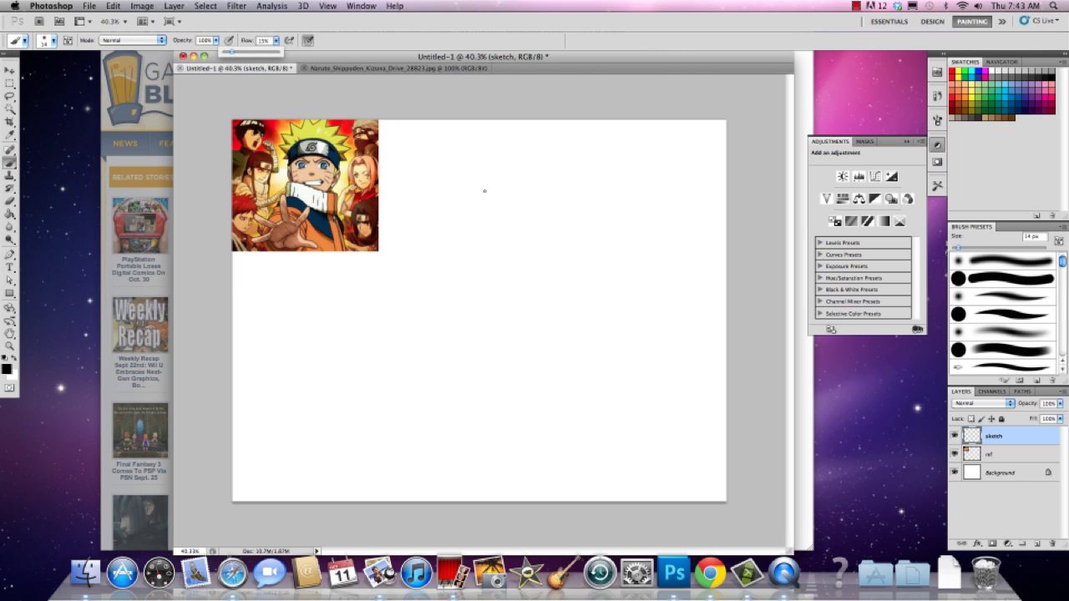
mouse_move(486, 207)
mouse_down()
mouse_move(458, 288)
mouse_move(515, 194)
mouse_move(464, 261)
mouse_move(528, 209)
mouse_move(457, 266)
mouse_move(523, 209)
mouse_up()
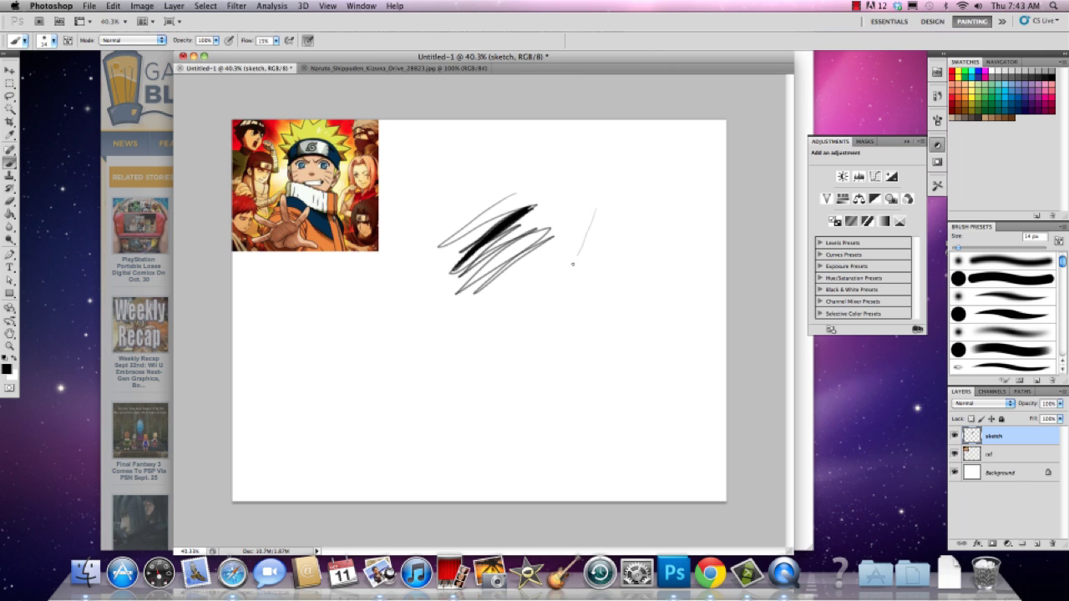
drag(573, 264, 529, 355)
mouse_move(566, 279)
mouse_down()
mouse_move(588, 226)
mouse_move(547, 314)
mouse_move(587, 237)
mouse_move(560, 291)
mouse_move(585, 249)
mouse_up()
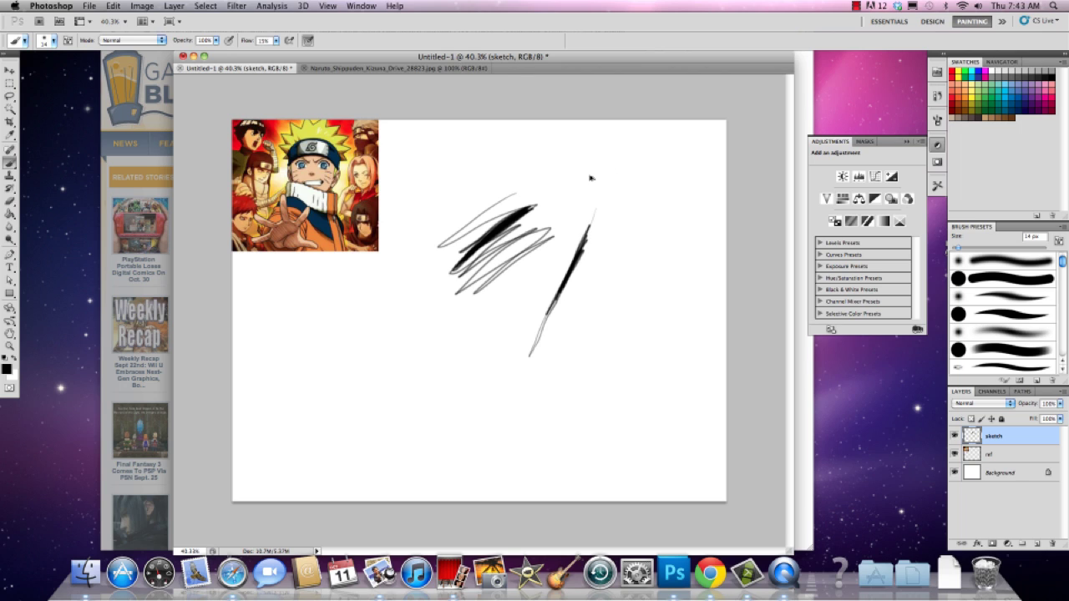
key(super+alt+z)
key(super+alt+z)
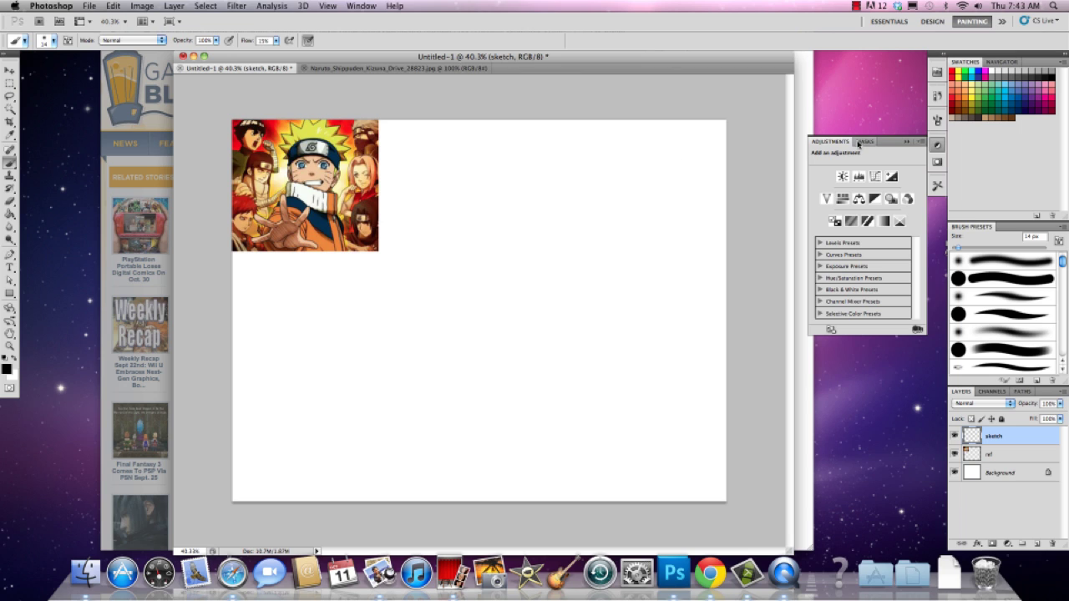
Close the adjustment options and open the History panel from the Window menu
click(907, 142)
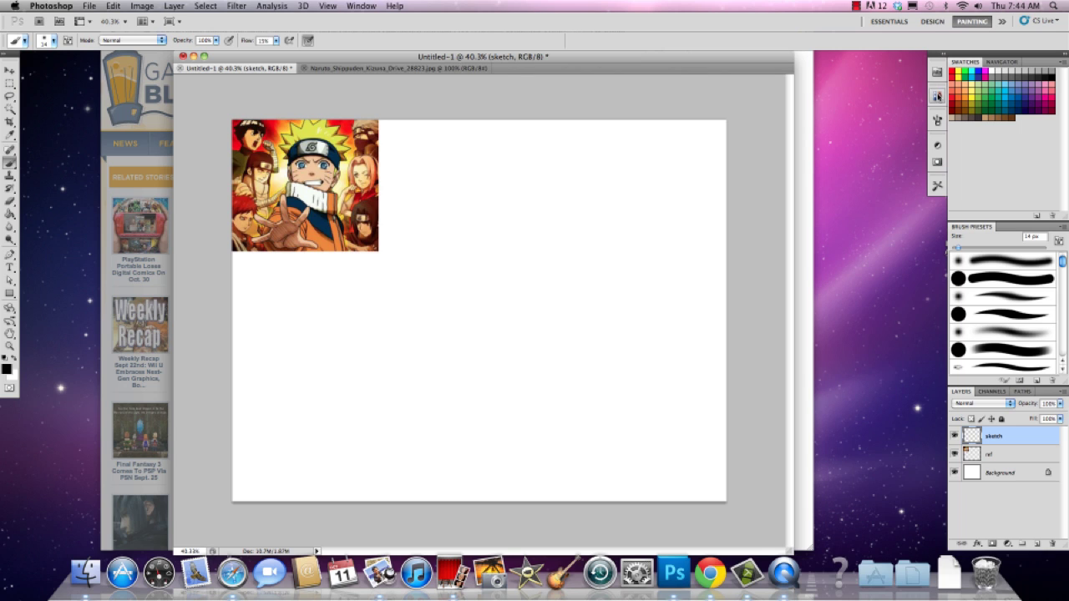
click(938, 98)
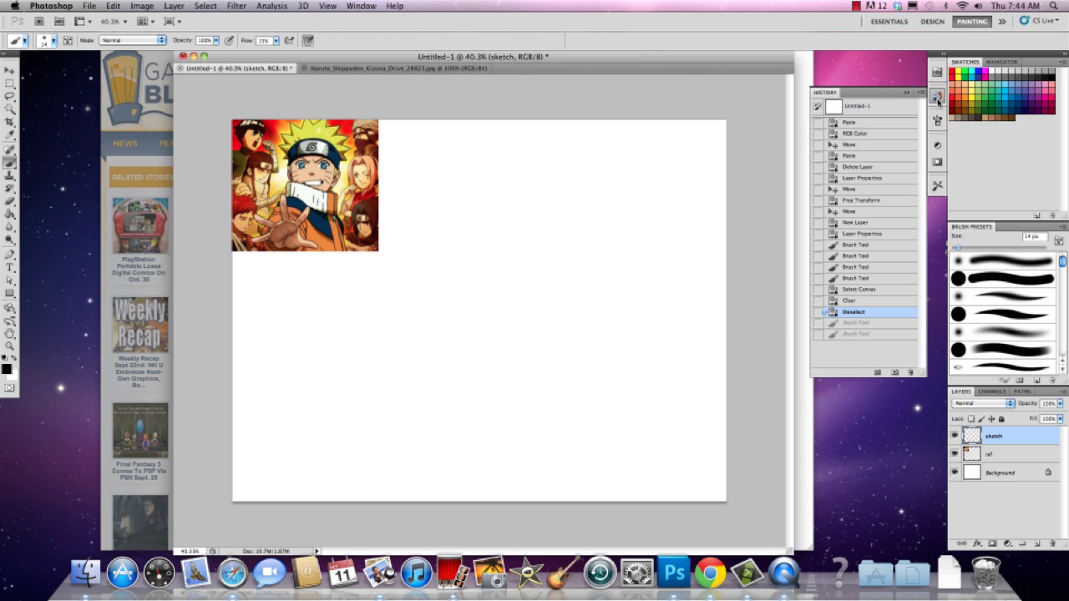
click(938, 97)
click(938, 98)
click(938, 98)
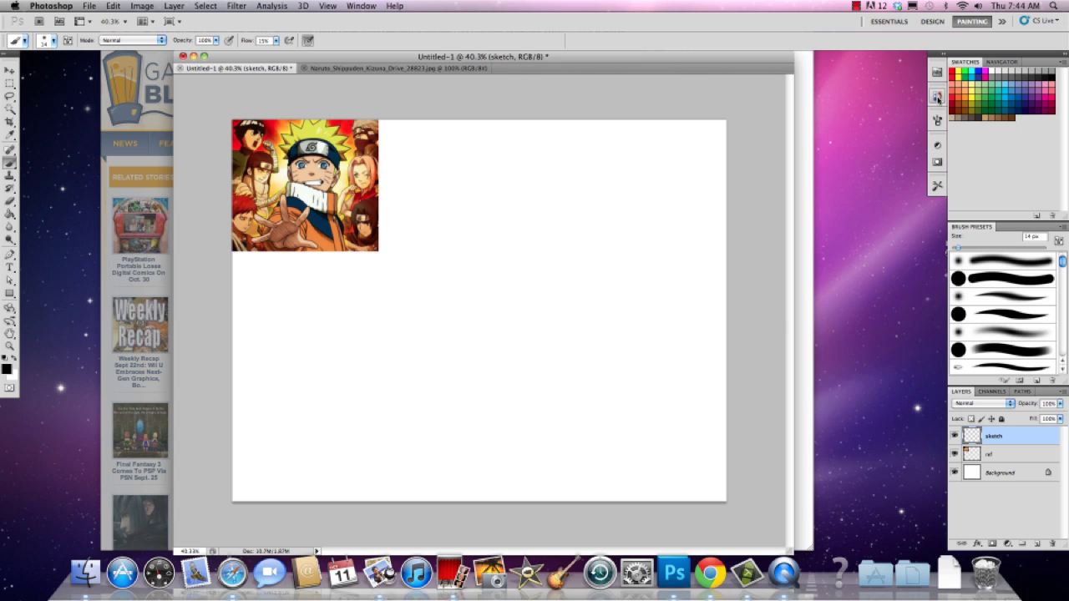
click(328, 6)
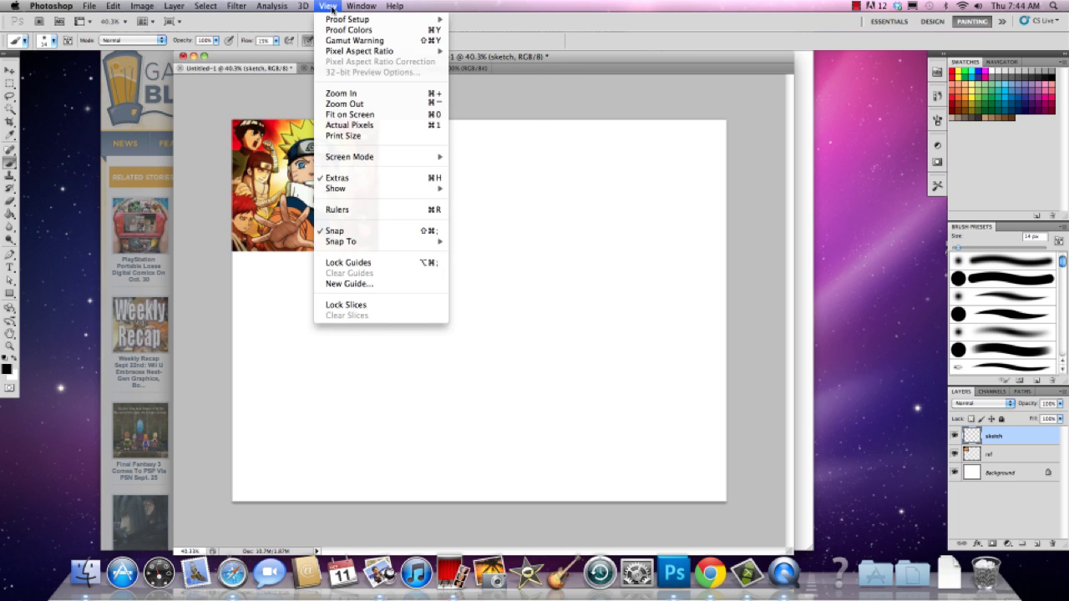
mouse_move(362, 5)
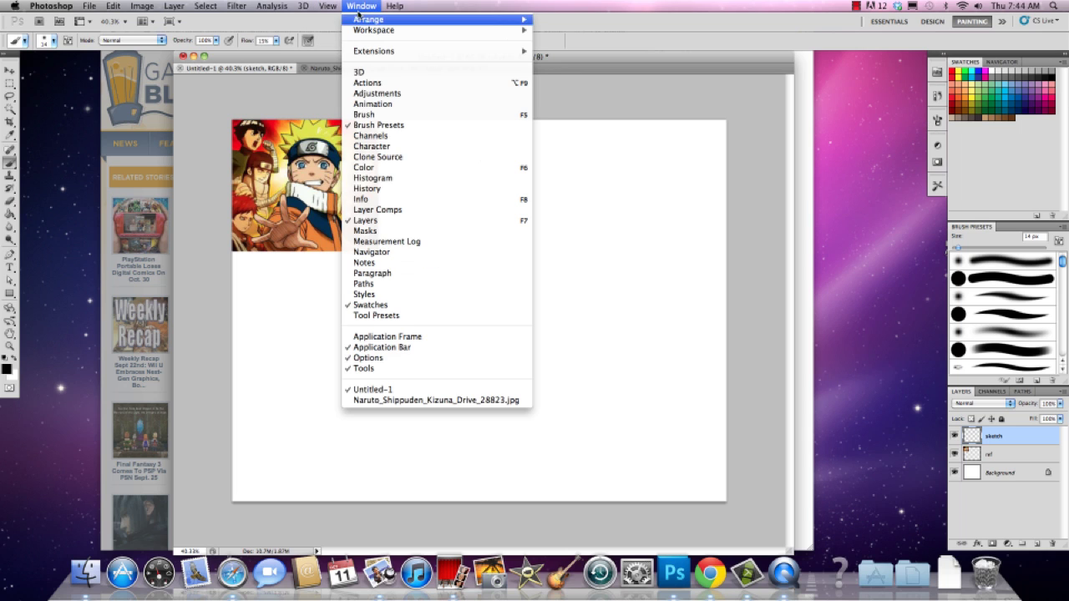
click(368, 191)
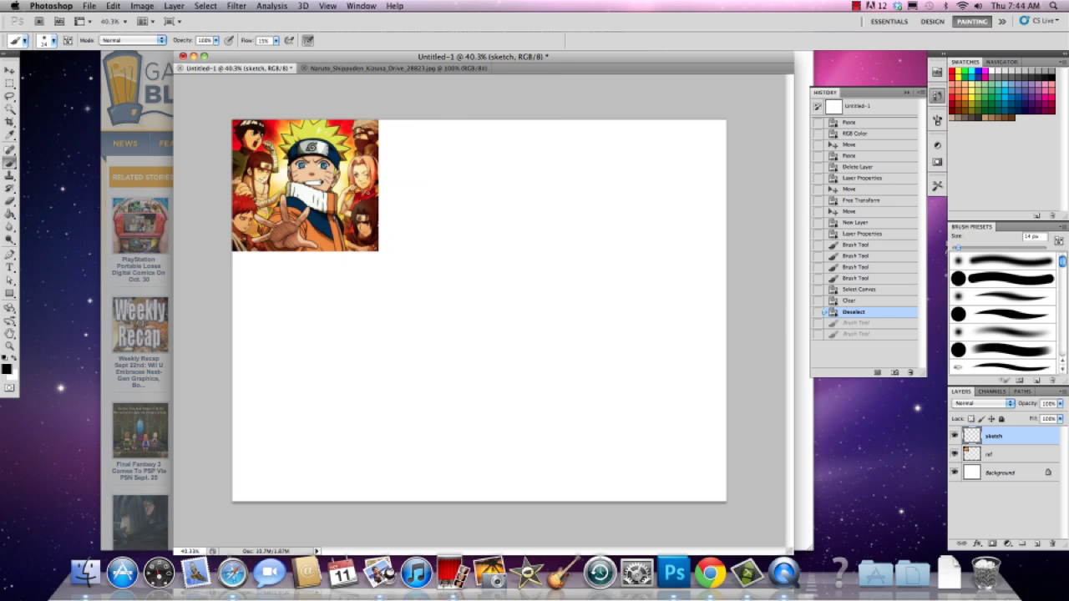
Step back through the history states all the way to the original blank document
click(856, 300)
click(859, 278)
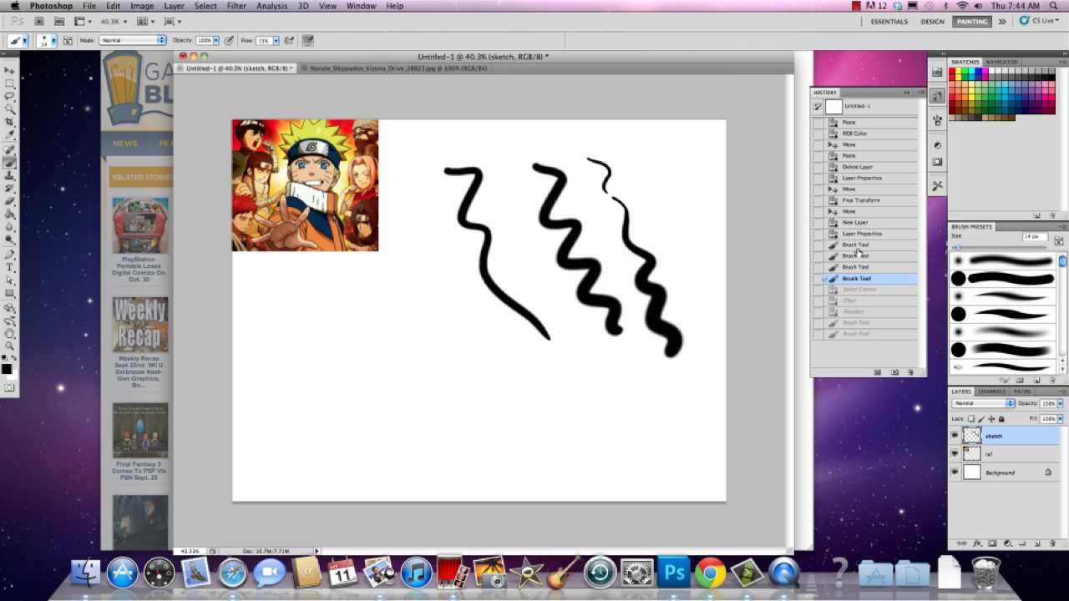
click(856, 244)
click(856, 200)
click(854, 155)
click(859, 144)
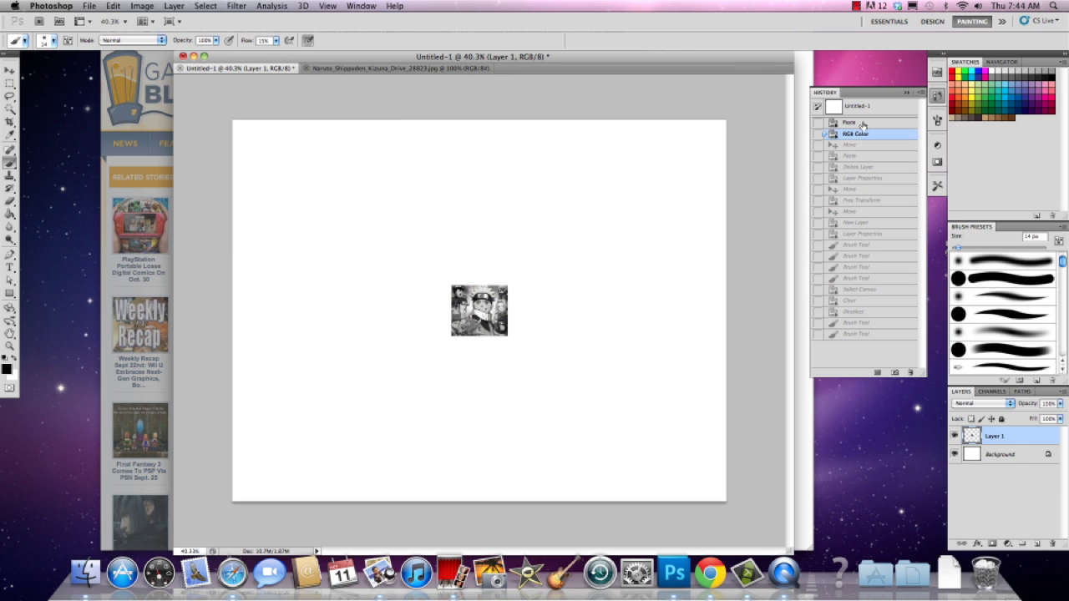
click(863, 123)
click(859, 106)
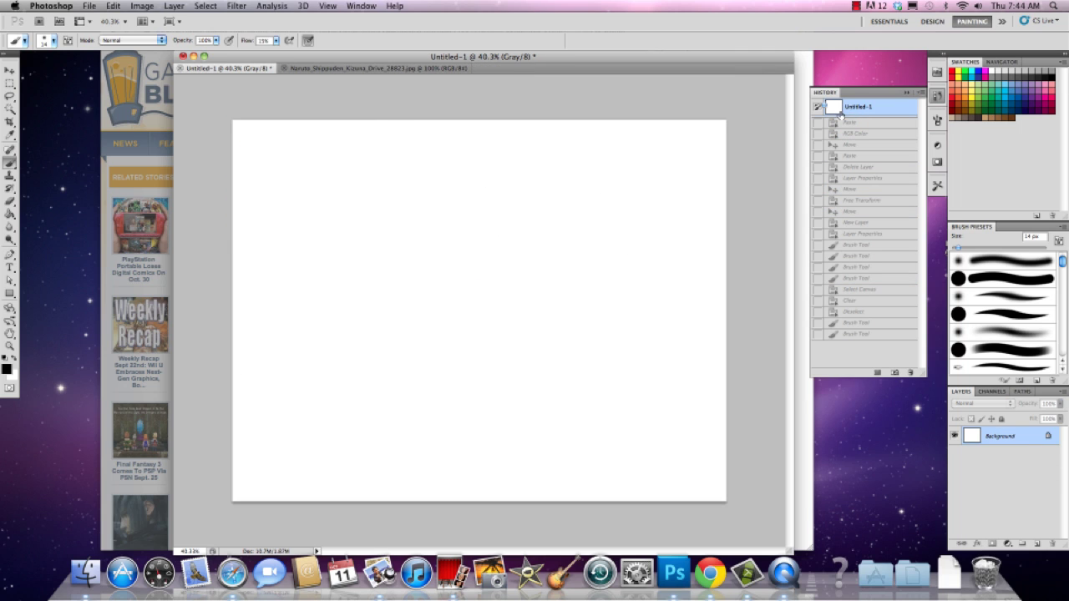
Return to the latest state, then settle on the Deselect state and close History
click(853, 335)
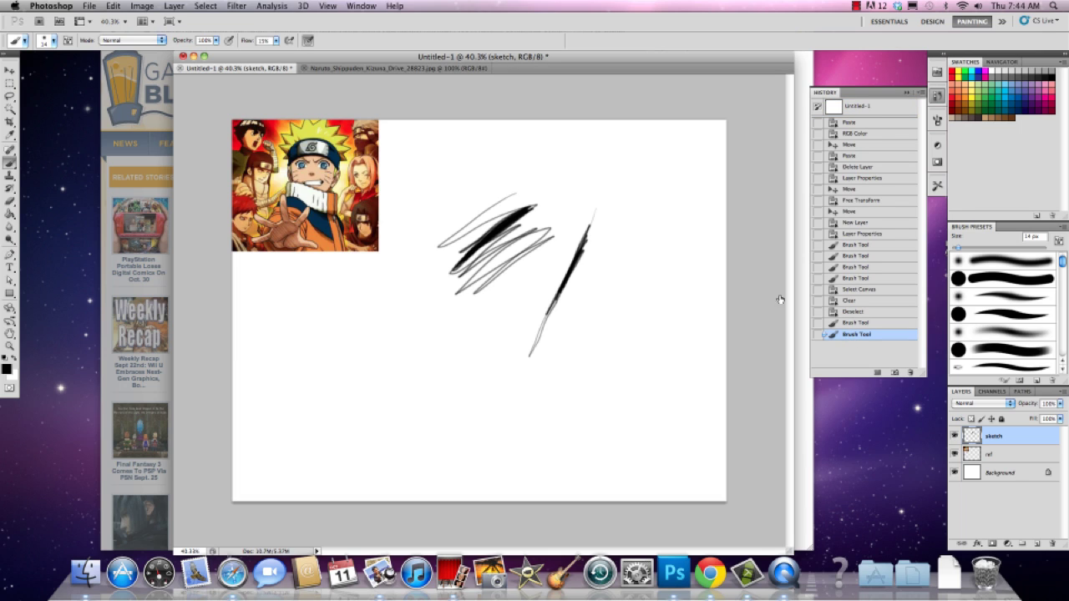
click(856, 323)
click(854, 312)
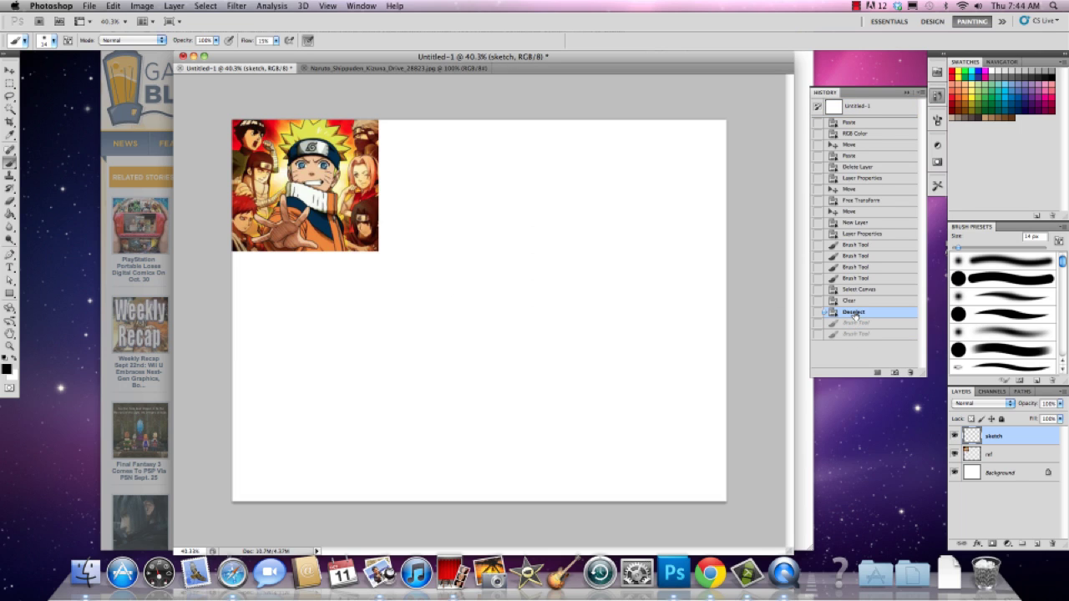
click(851, 303)
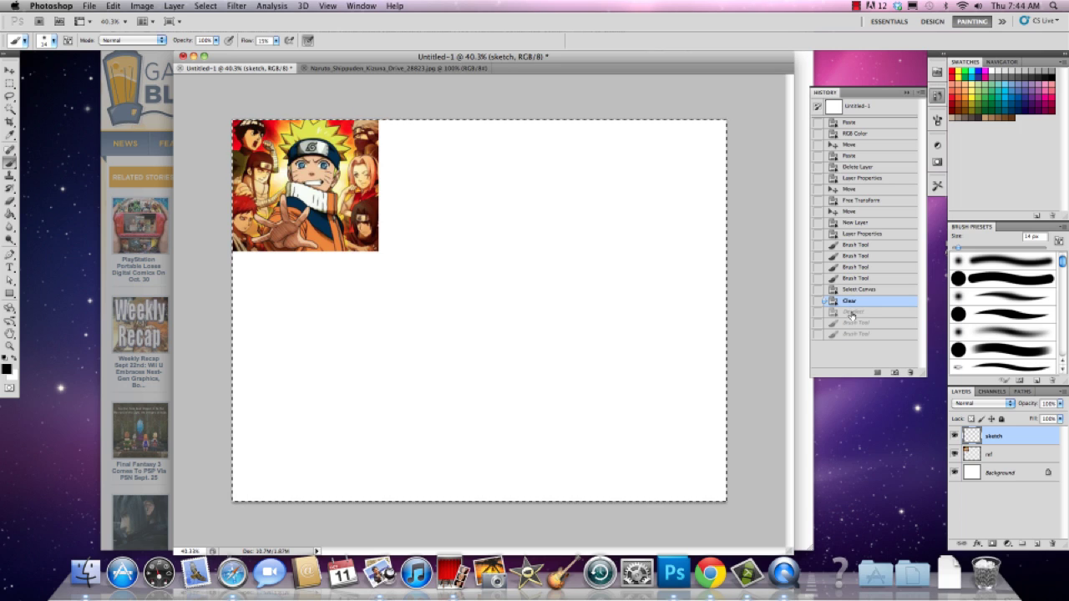
click(850, 314)
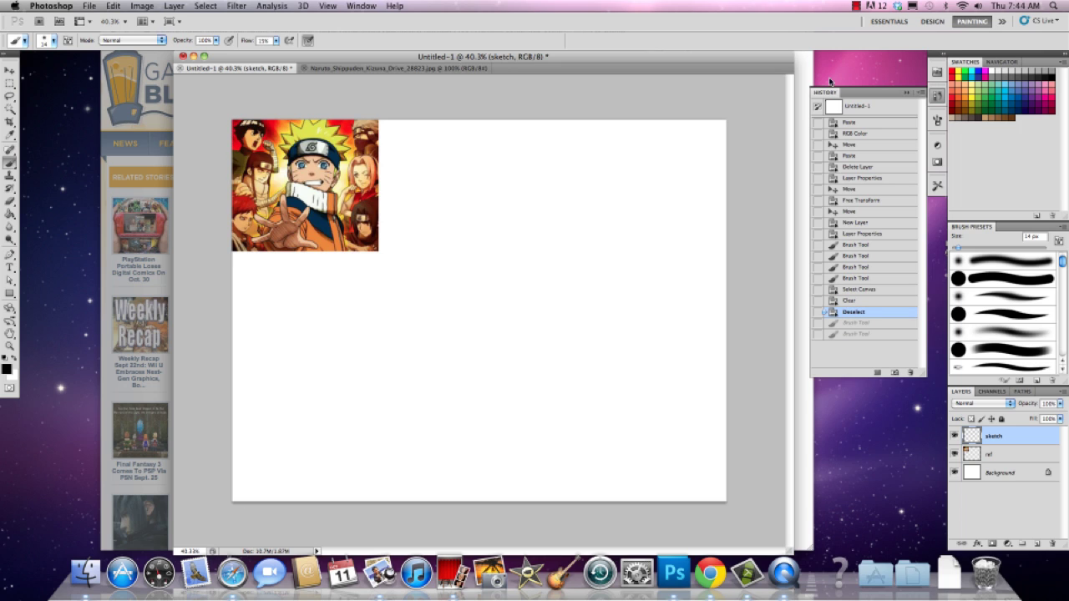
click(909, 93)
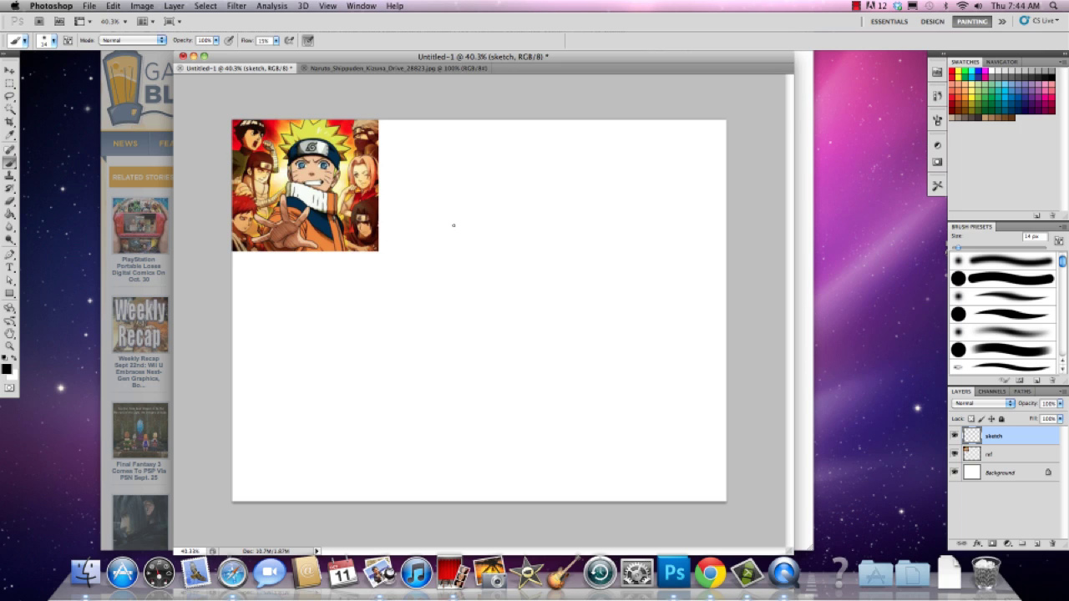
Lock all on the ref layer and drag the sketch layer below it
click(989, 455)
click(1002, 418)
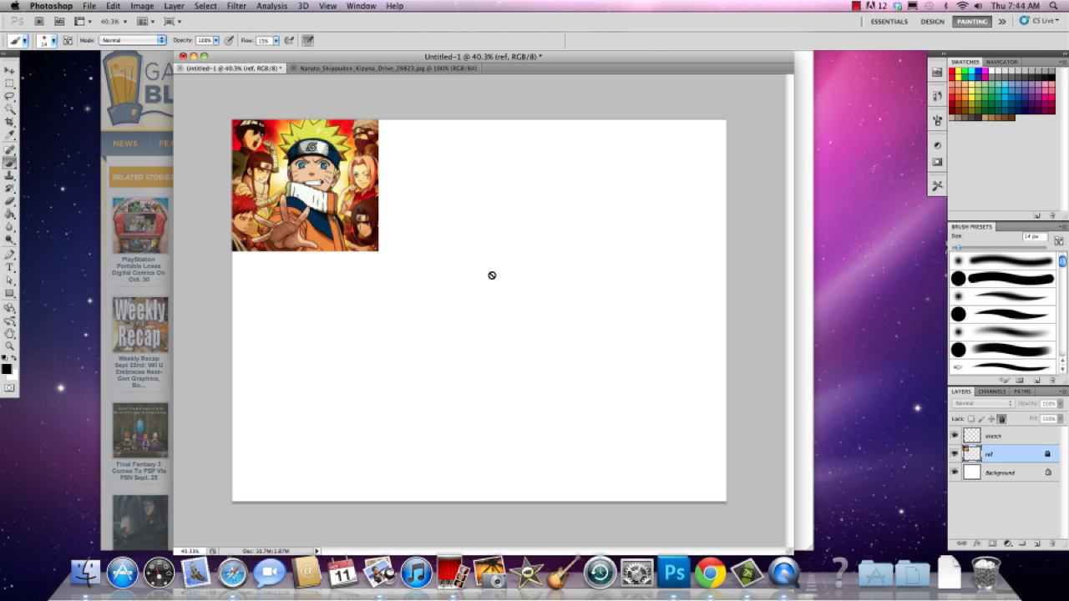
click(977, 441)
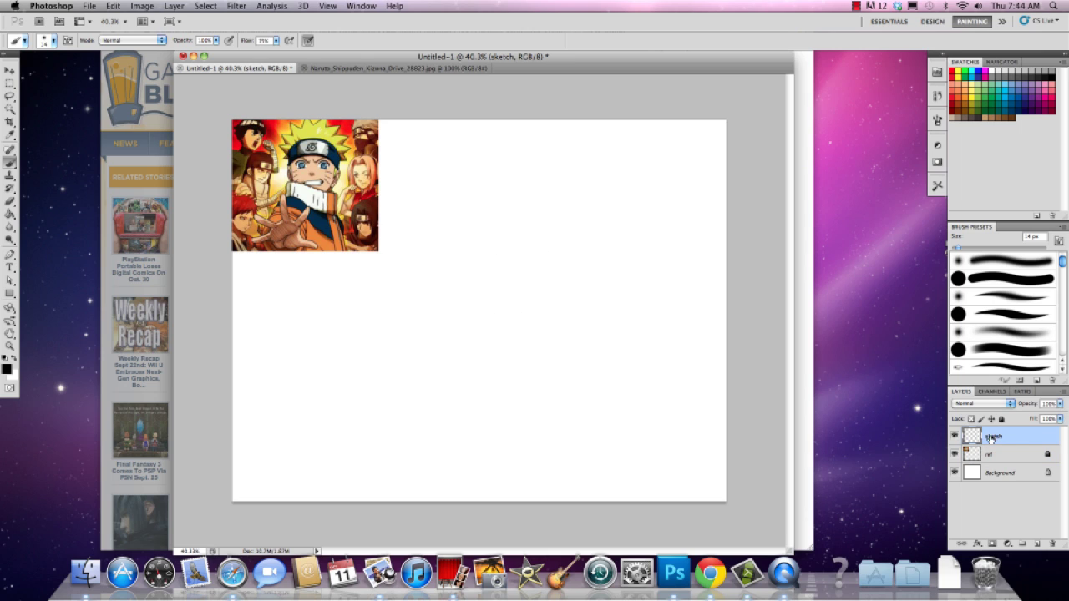
drag(976, 439, 975, 460)
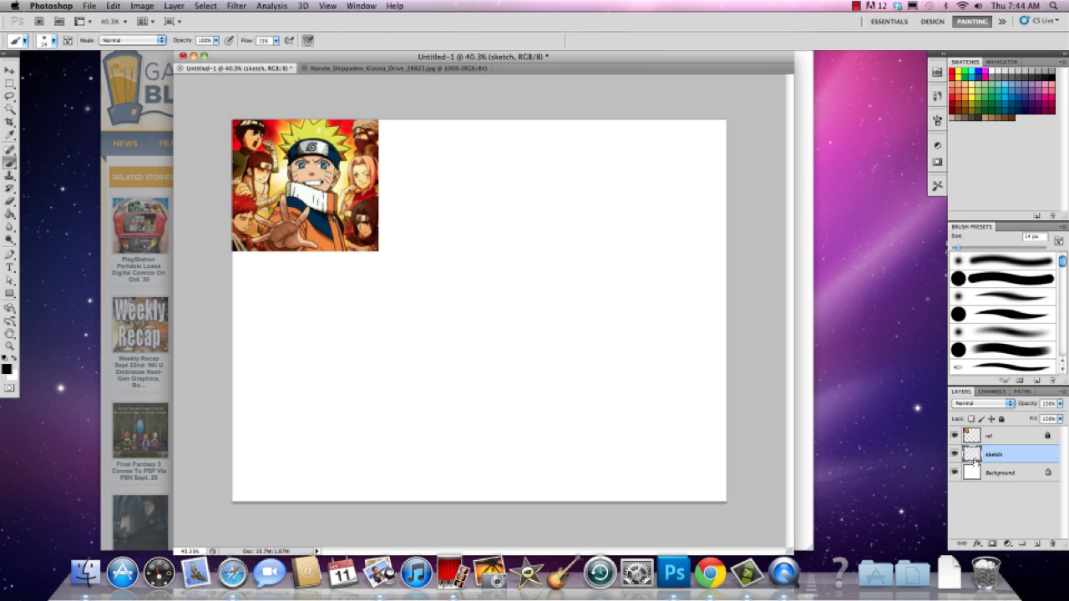
Paint a test stroke on the canvas, undo it, and check the history
mouse_move(466, 215)
mouse_down()
mouse_move(452, 307)
mouse_move(524, 245)
mouse_up()
key(super+alt+z)
key(super+alt+z)
click(936, 96)
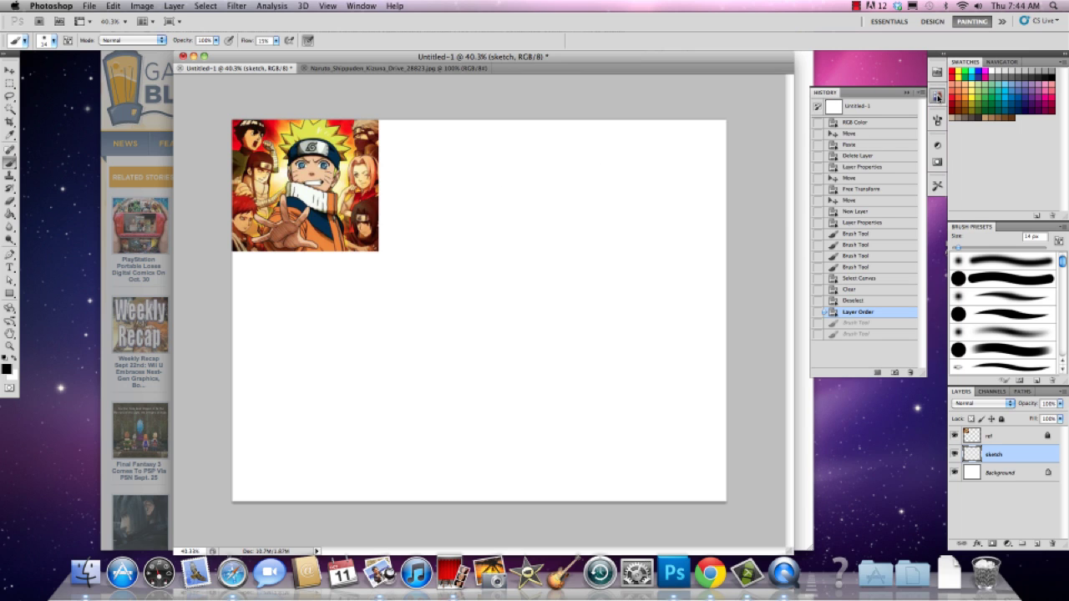
click(937, 96)
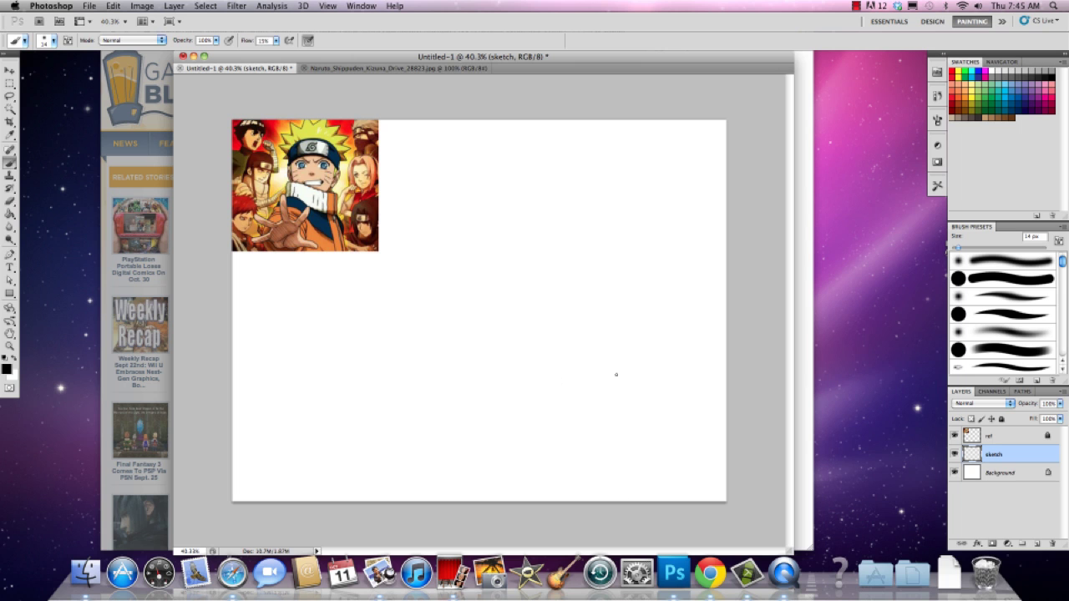
click(445, 576)
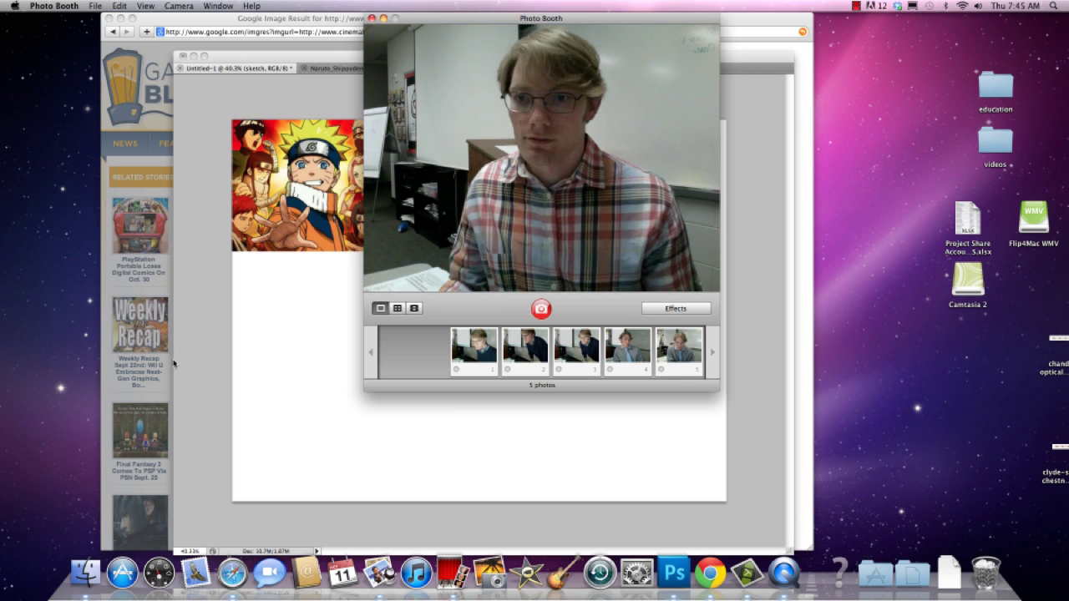
click(198, 375)
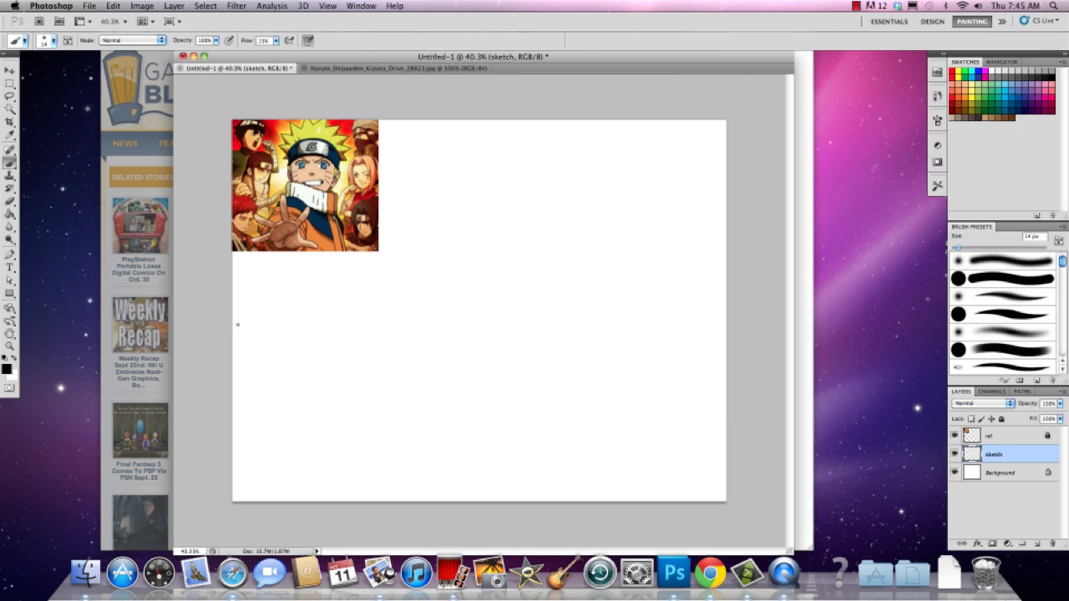
Zoom in and brush the slanted frame's left, top, bottom and right edges
key(super+space)
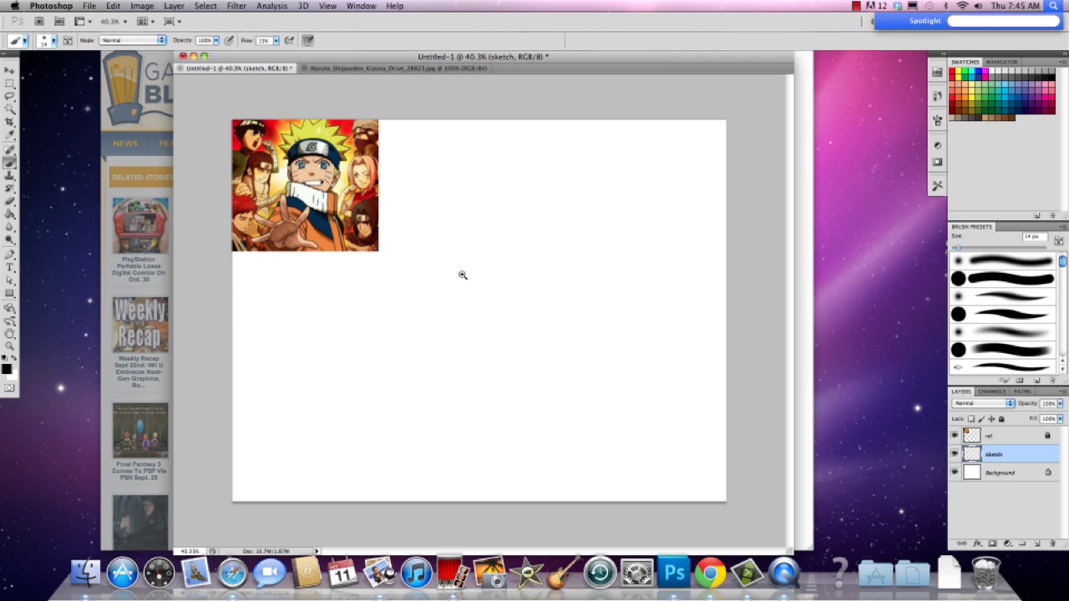
mouse_move(491, 286)
mouse_down()
mouse_move(462, 289)
mouse_move(506, 292)
mouse_up()
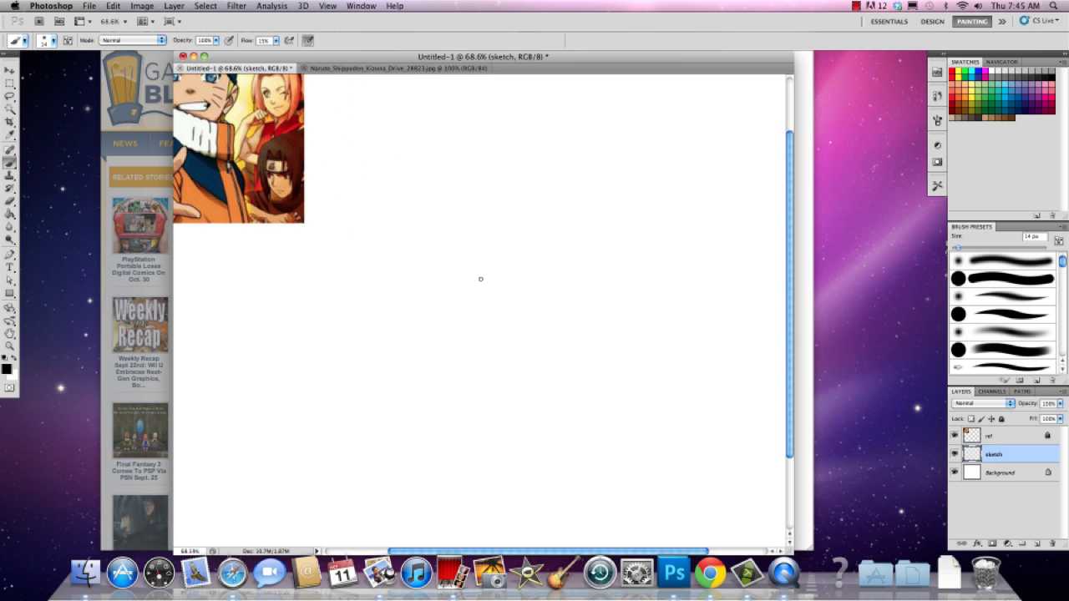
drag(315, 165, 556, 344)
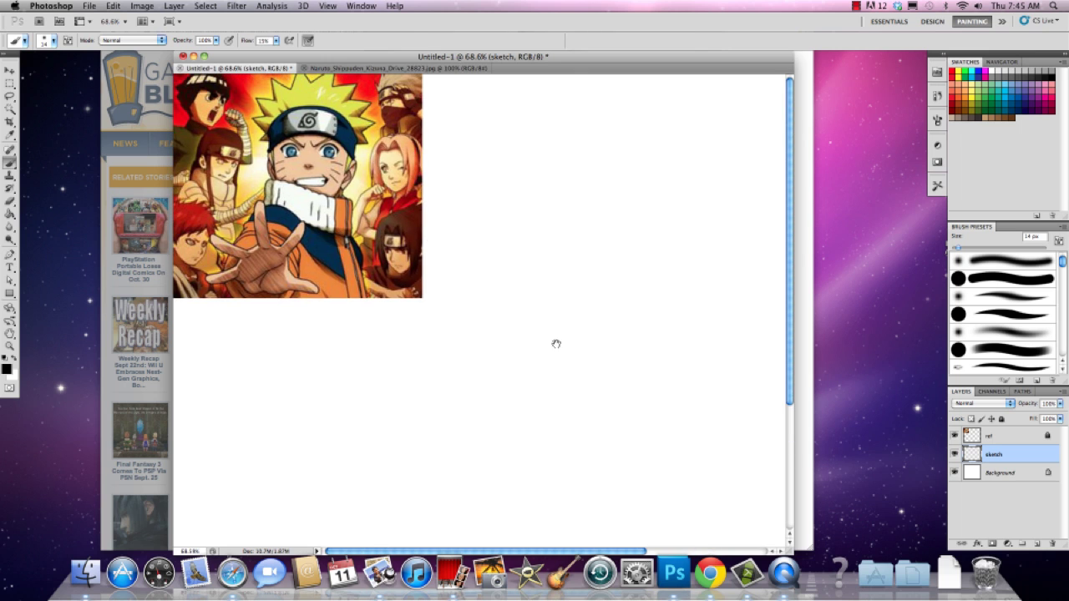
scroll(455, 380, down, 5)
scroll(455, 379, right, 8)
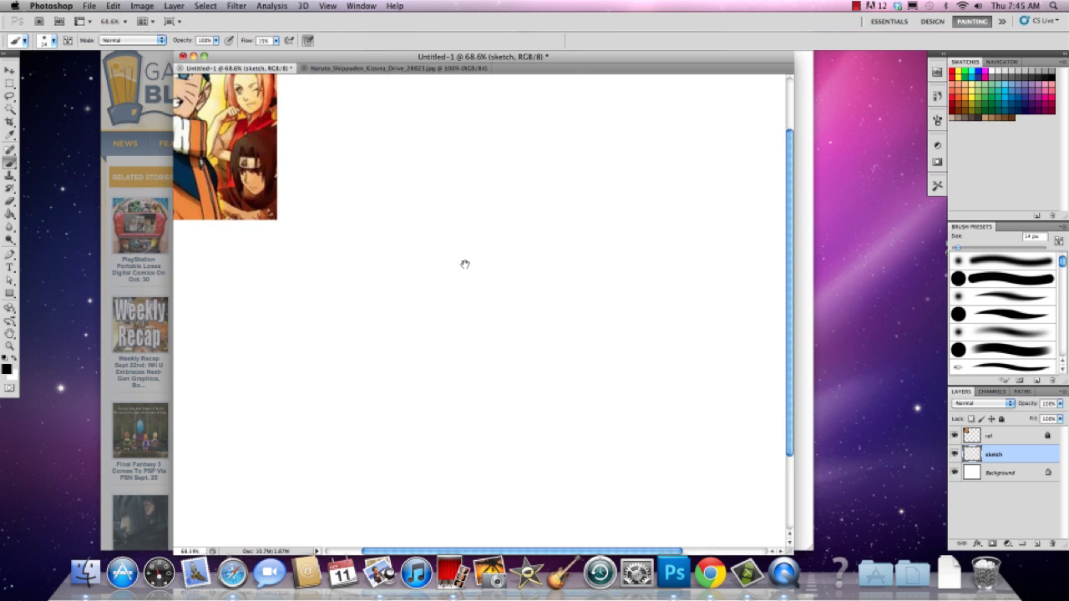
mouse_move(465, 264)
mouse_down()
mouse_move(448, 289)
mouse_move(606, 356)
mouse_move(496, 342)
mouse_move(490, 221)
mouse_move(420, 315)
mouse_up()
drag(420, 200, 637, 170)
drag(376, 329, 688, 302)
drag(643, 165, 597, 319)
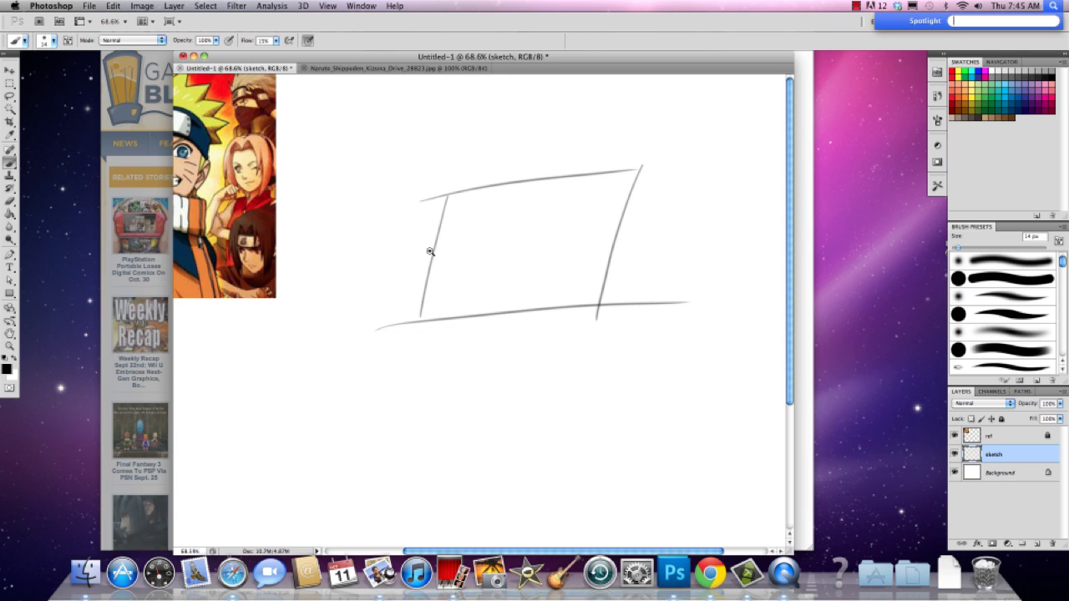
Add two short lines forming a small box inside the frame's corner
drag(454, 210, 490, 276)
mouse_move(458, 355)
mouse_down()
mouse_move(432, 222)
mouse_move(399, 212)
mouse_move(368, 304)
mouse_move(392, 276)
mouse_up()
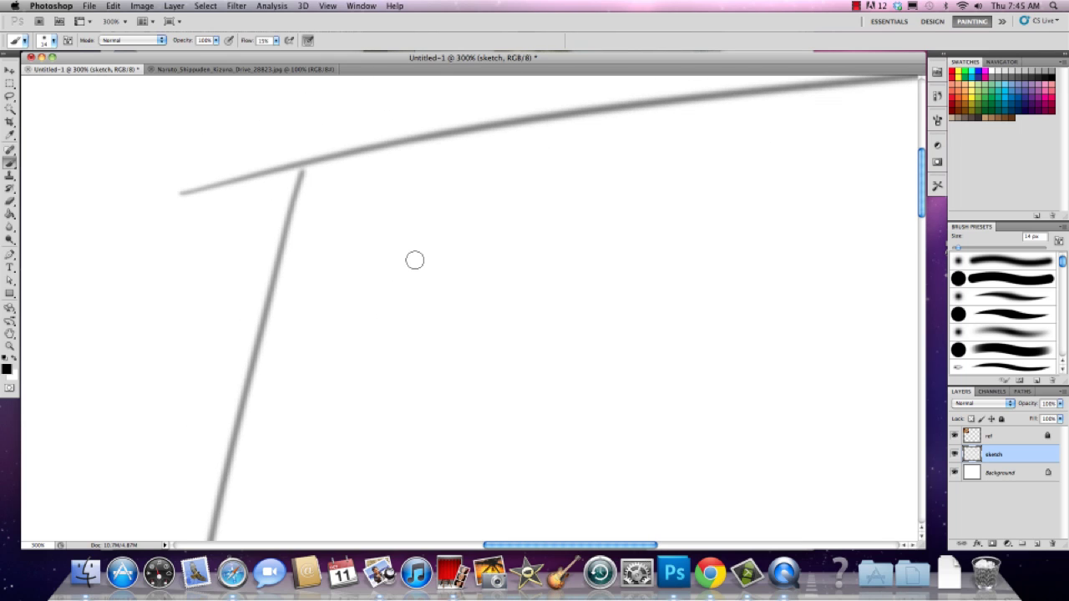
key(super+space)
mouse_move(353, 256)
mouse_down()
mouse_move(382, 284)
mouse_move(334, 287)
mouse_move(449, 267)
mouse_move(429, 279)
mouse_move(448, 279)
mouse_move(390, 282)
mouse_up()
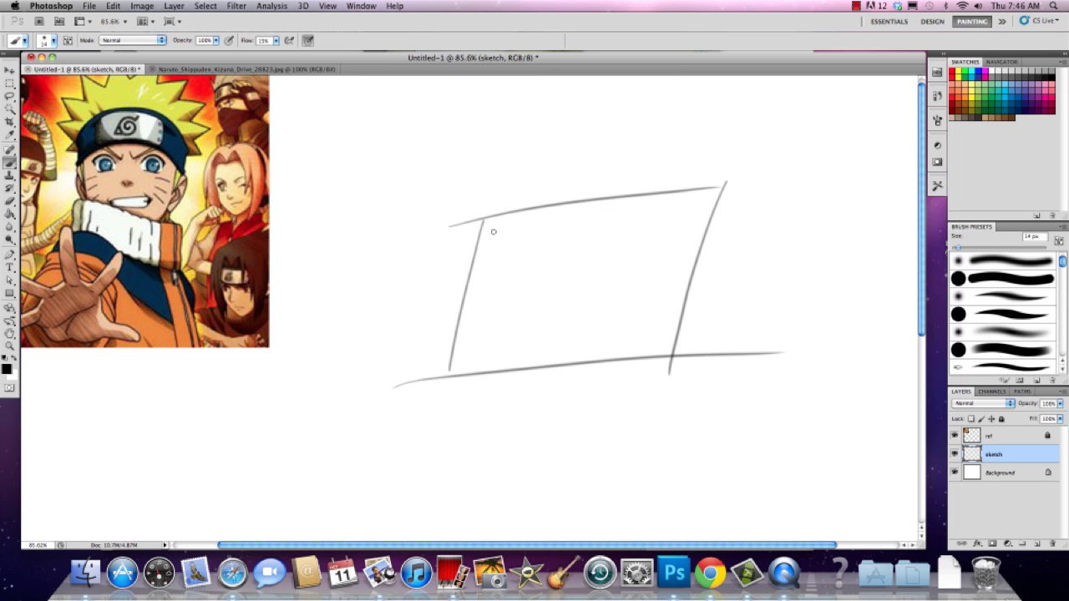
drag(482, 253, 523, 244)
drag(533, 207, 520, 257)
click(9, 85)
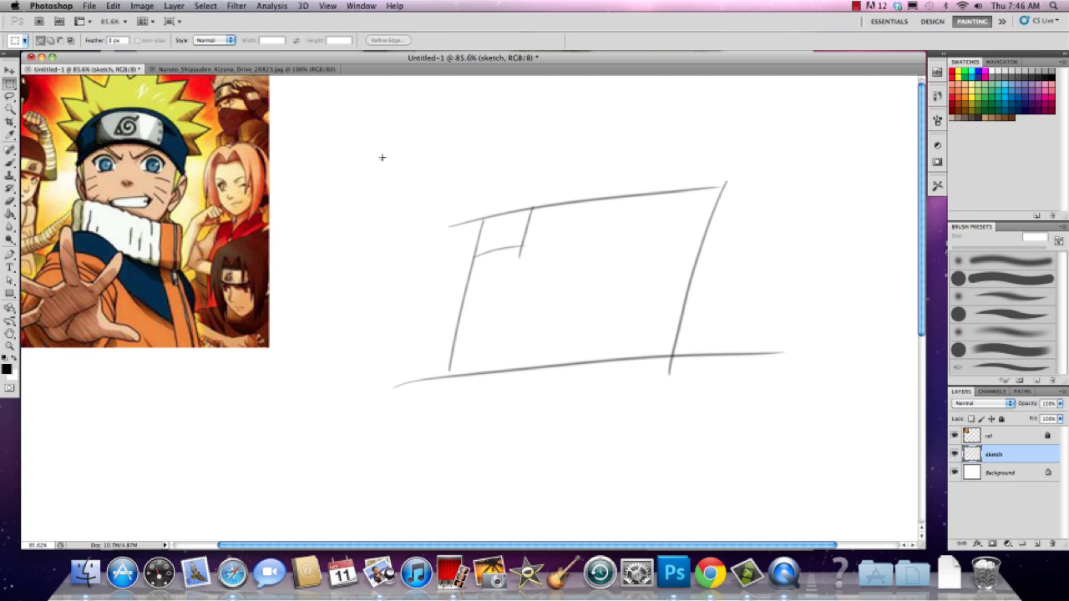
Erase the frame sketch and switch back to the Brush tool
mouse_move(384, 158)
mouse_down()
mouse_move(759, 451)
mouse_move(824, 445)
mouse_up()
key(Delete)
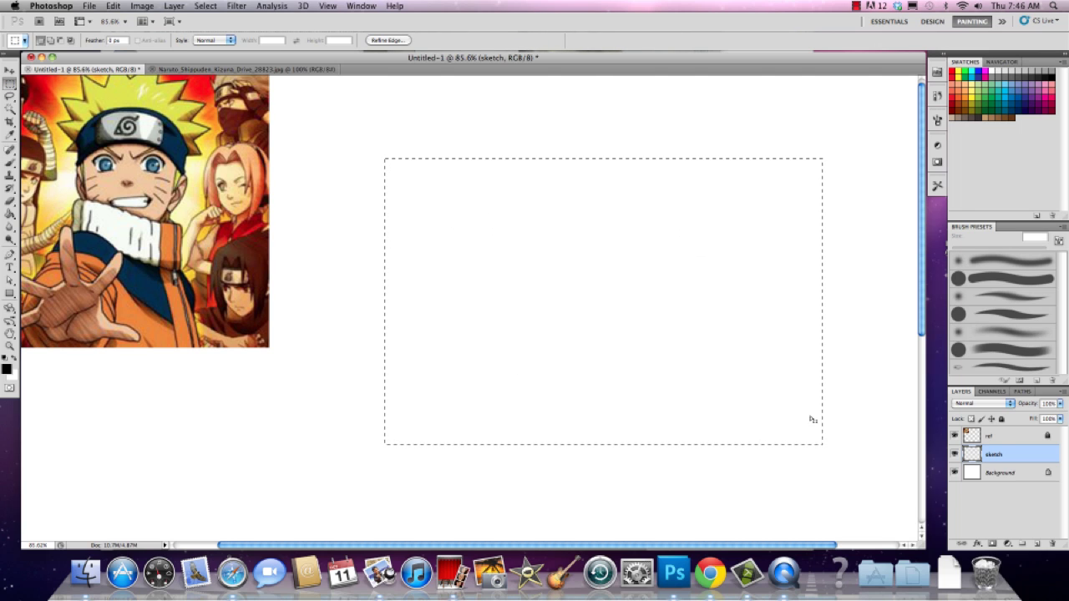
click(795, 401)
key(b)
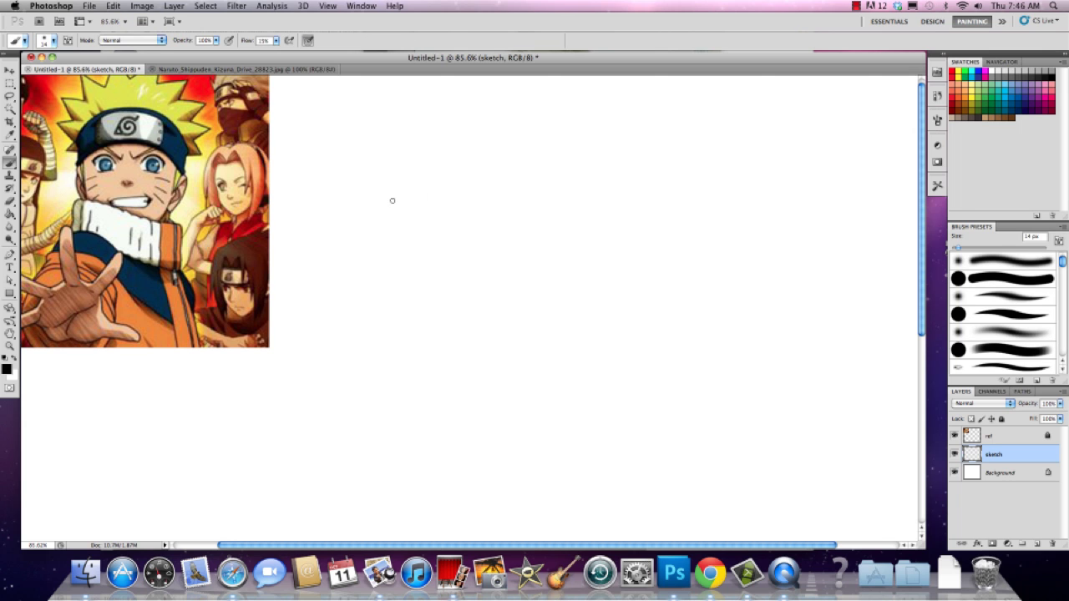
drag(432, 253, 487, 275)
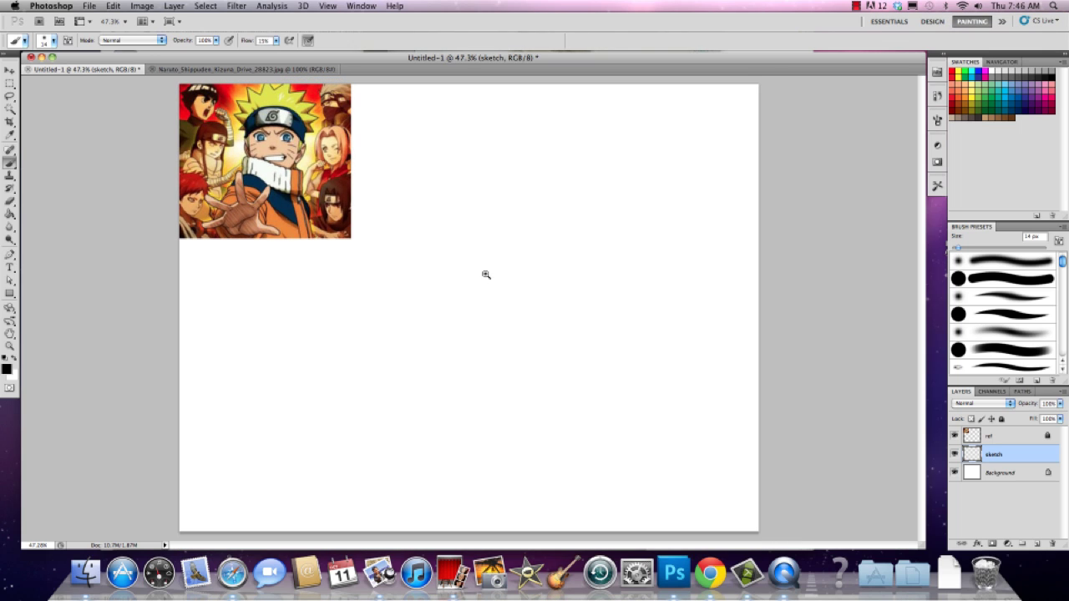
Set View > Screen Mode to Full Screen Mode With Menu Bar
click(328, 6)
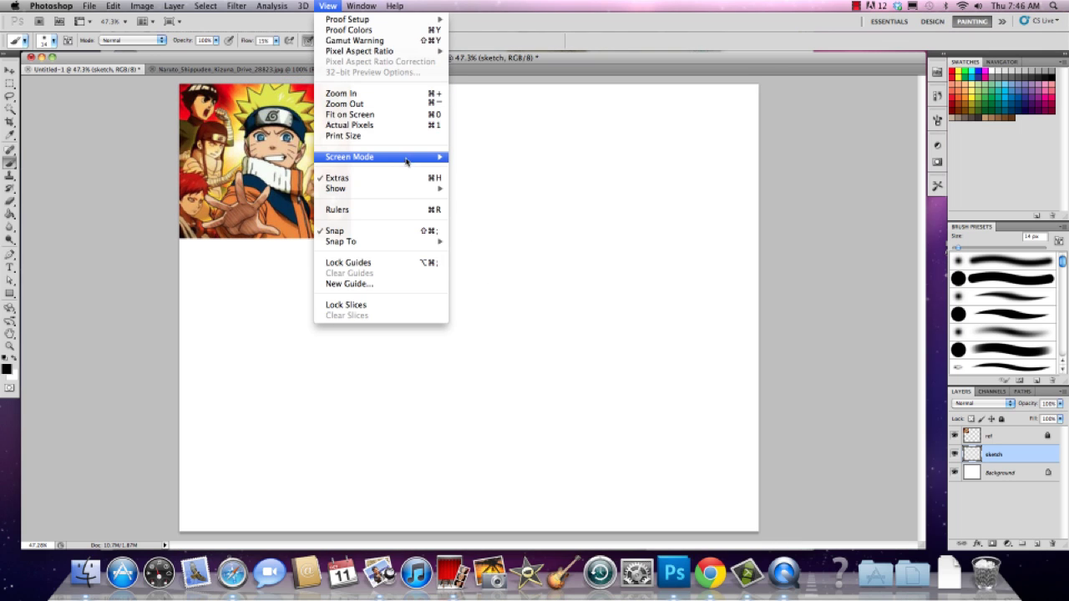
mouse_move(447, 158)
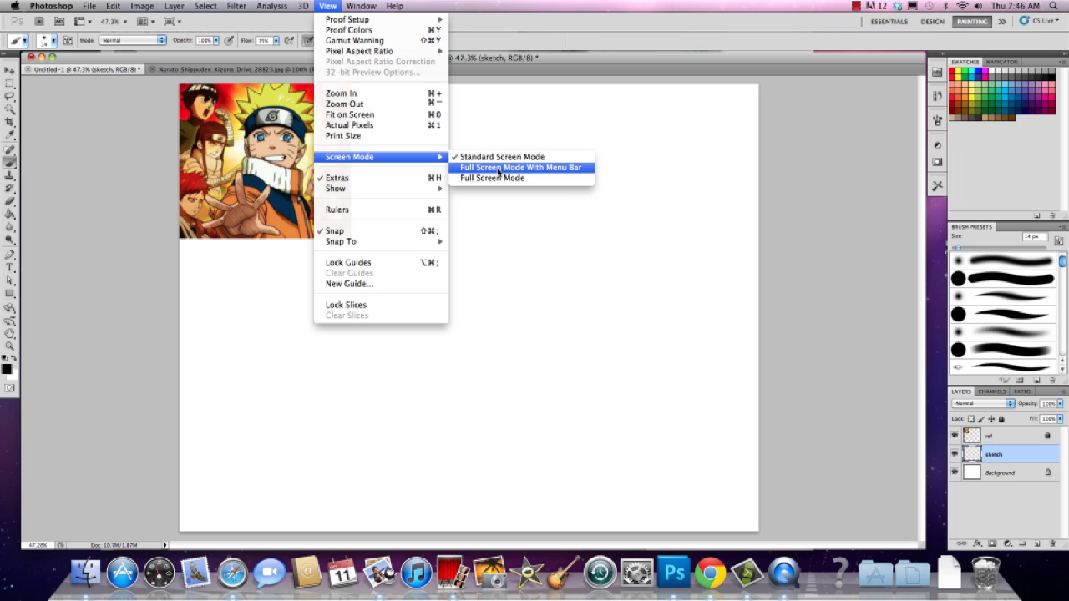
click(498, 171)
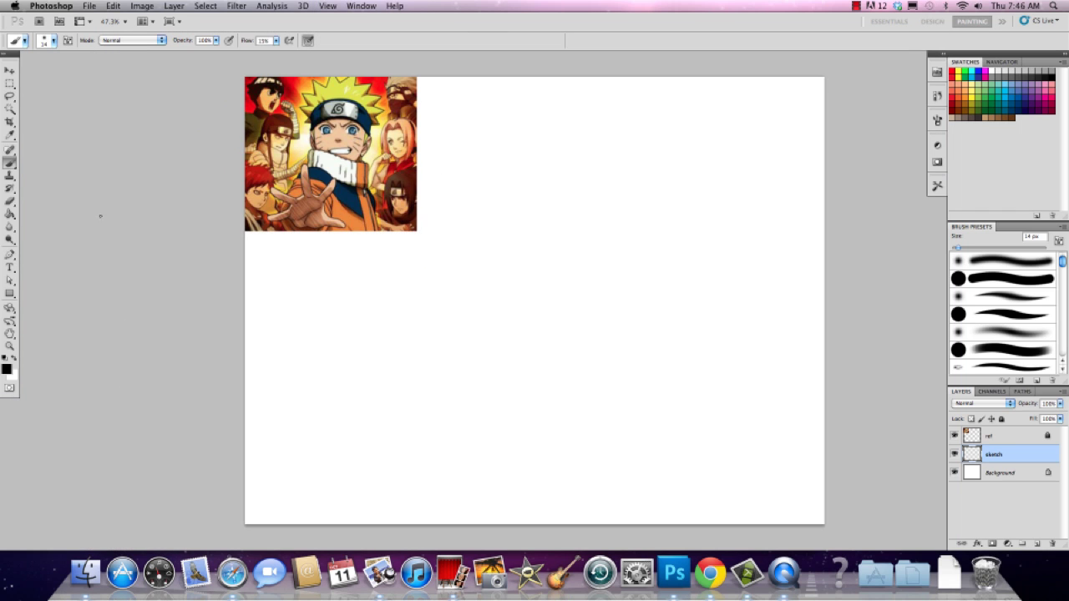
Sketch the head's left and right sides, a guide line, the curve below the face and the head top
drag(529, 265, 474, 278)
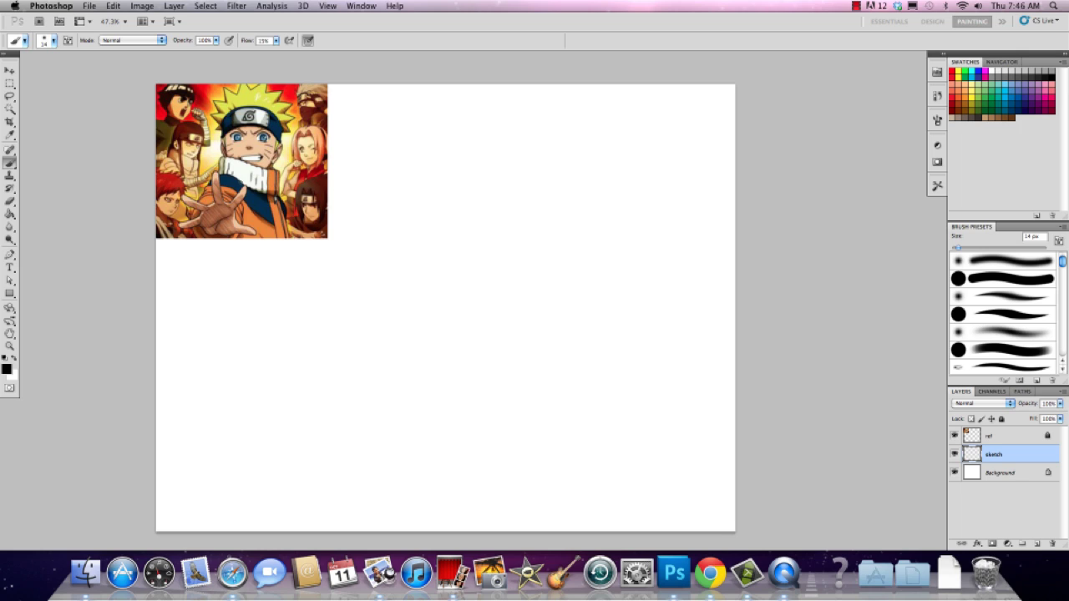
drag(350, 253, 361, 383)
drag(339, 344, 416, 419)
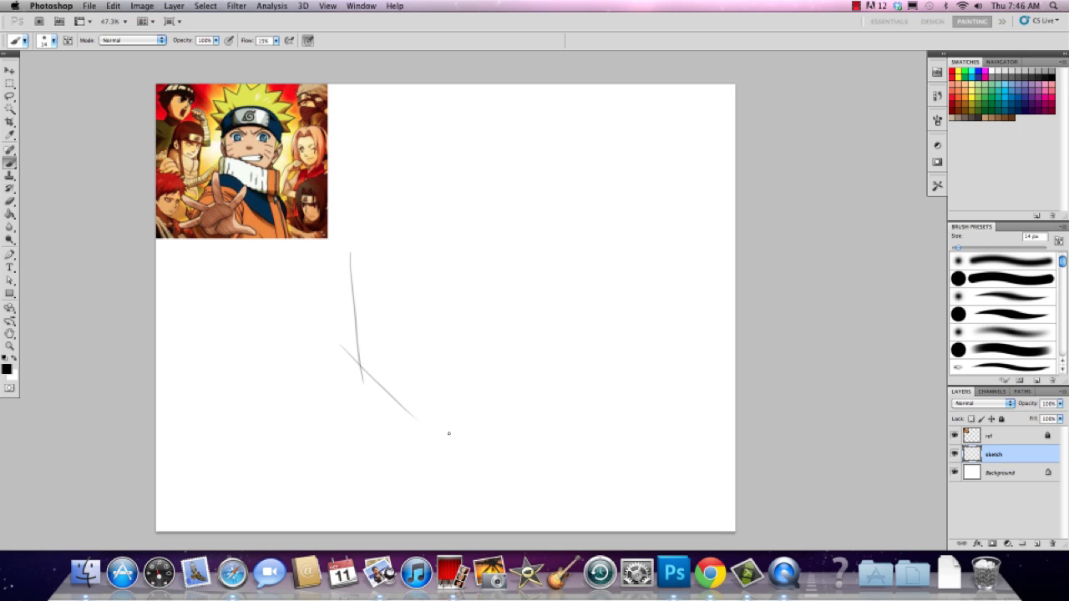
drag(331, 369, 578, 497)
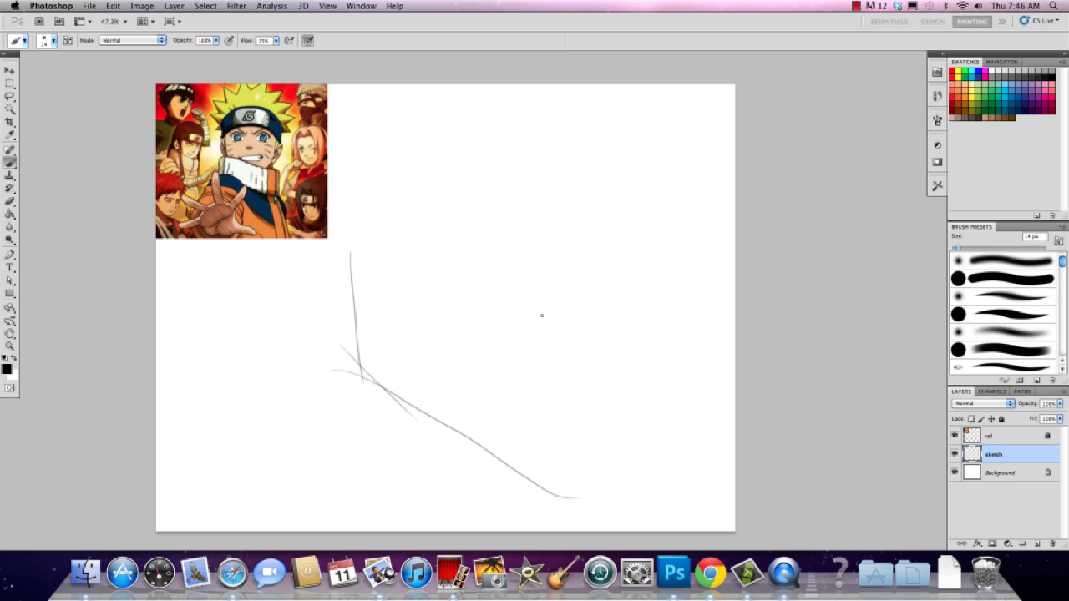
drag(571, 247, 498, 438)
mouse_move(350, 259)
mouse_down()
mouse_move(545, 235)
mouse_move(519, 227)
mouse_up()
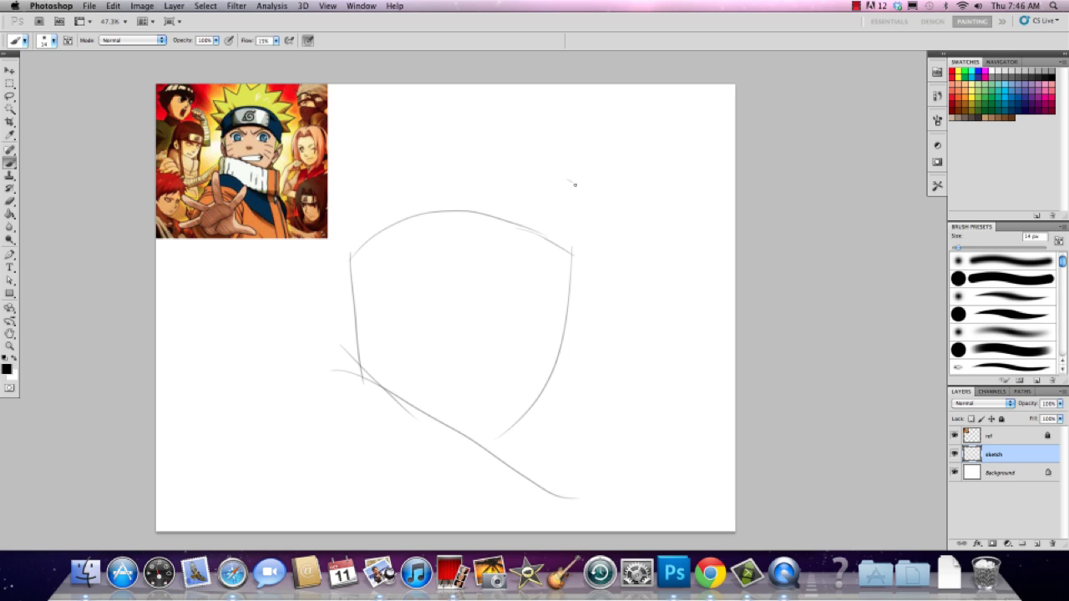
Sketch the hair's outer arcs and right side, plus the left ear
drag(575, 185, 431, 159)
mouse_move(337, 224)
mouse_down()
mouse_move(400, 168)
mouse_move(451, 165)
mouse_up()
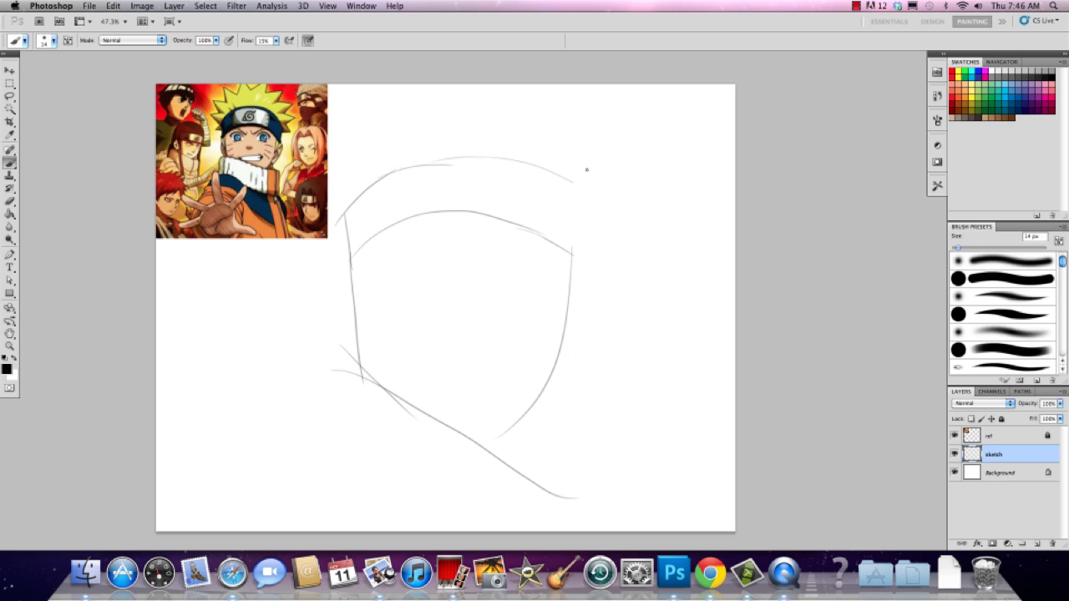
mouse_move(533, 164)
mouse_down()
mouse_move(576, 208)
mouse_move(569, 195)
mouse_move(566, 268)
mouse_move(595, 282)
mouse_move(575, 344)
mouse_up()
drag(351, 284, 335, 314)
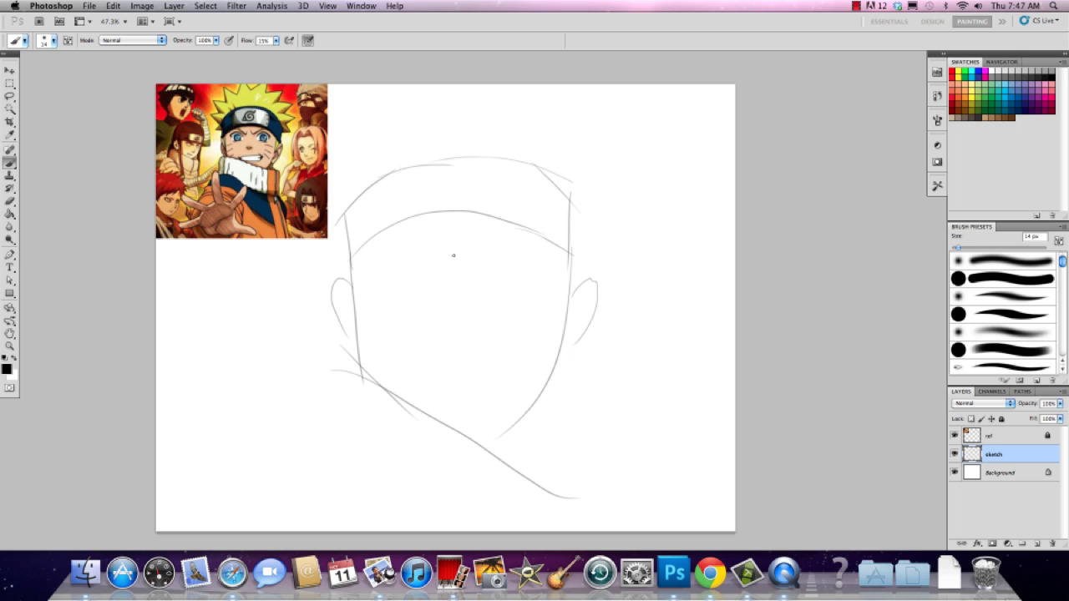
Draw the V-shaped brows, the eye line, the jaw line and the mouth
drag(451, 234, 449, 234)
drag(511, 224, 475, 241)
drag(473, 232, 476, 242)
drag(374, 292, 521, 290)
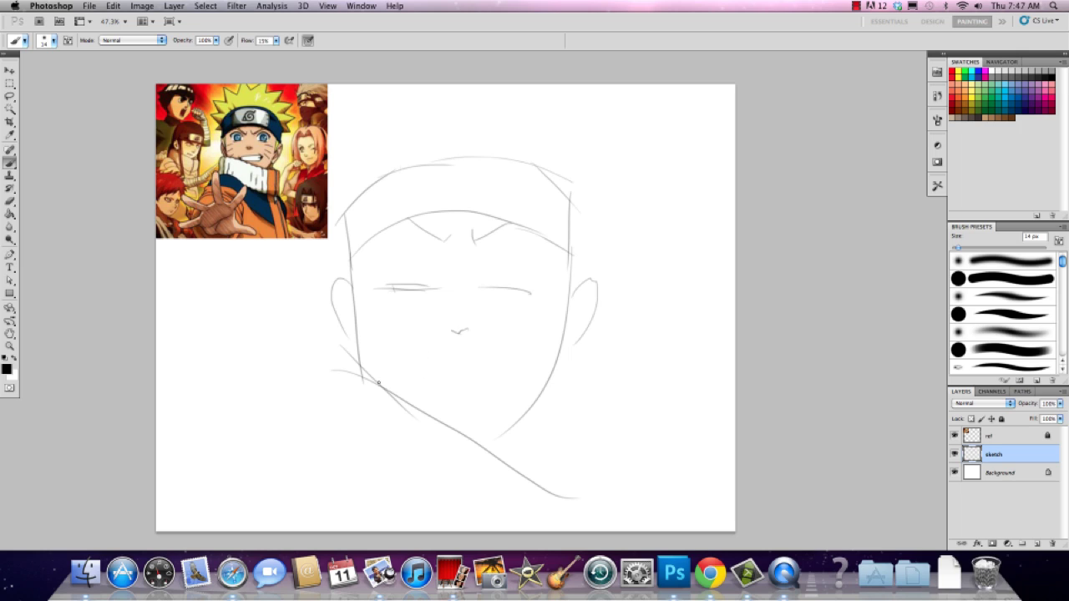
mouse_move(308, 366)
mouse_down()
mouse_move(472, 405)
mouse_move(548, 437)
mouse_up()
mouse_move(410, 368)
mouse_down()
mouse_move(491, 368)
mouse_move(504, 372)
mouse_move(497, 384)
mouse_up()
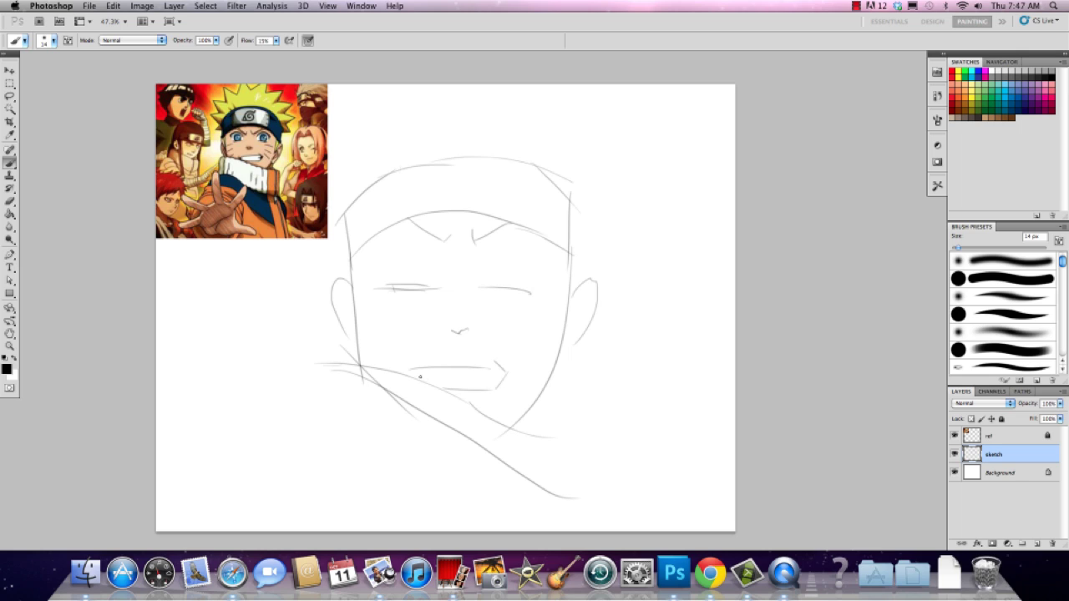
Draw both eyes' upper arcs and irises, redoing a bad left-eye stroke
drag(415, 371, 417, 380)
drag(431, 275, 368, 256)
key(super+z)
drag(430, 266, 380, 262)
drag(377, 255, 380, 264)
drag(537, 257, 486, 249)
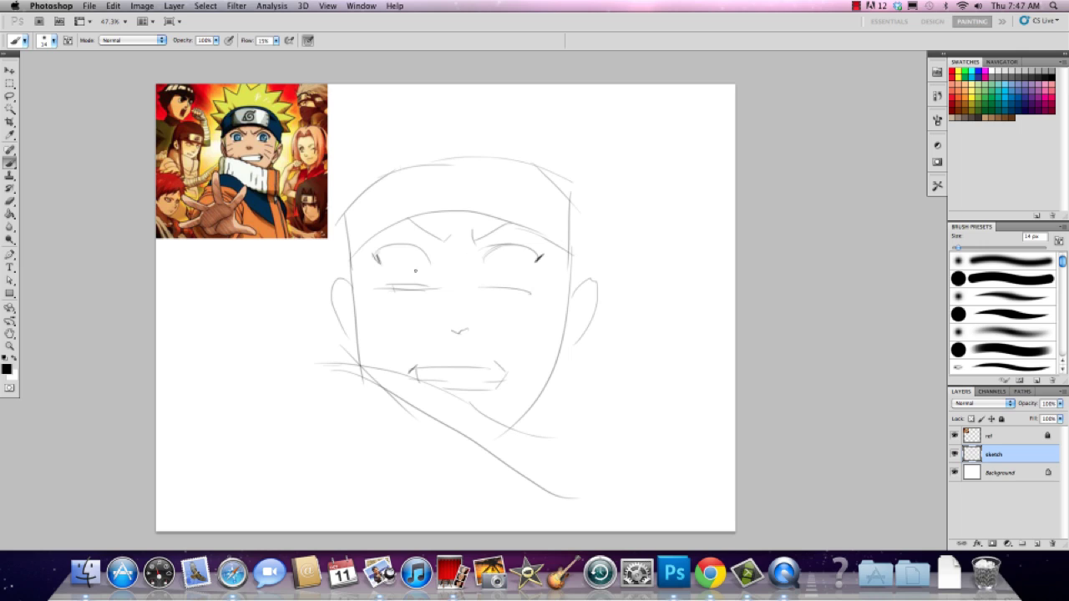
mouse_move(420, 266)
mouse_down()
mouse_move(408, 288)
mouse_move(409, 259)
mouse_up()
mouse_move(523, 283)
mouse_down()
mouse_move(504, 261)
mouse_move(526, 273)
mouse_move(492, 264)
mouse_move(485, 273)
mouse_move(508, 257)
mouse_up()
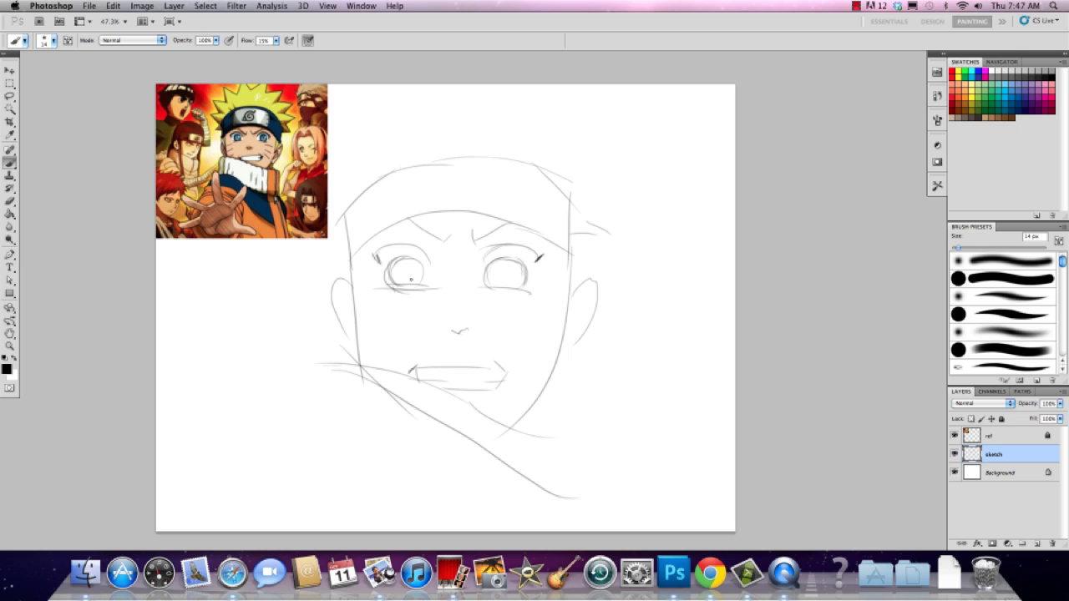
Hatch the scarf below the chin with seven diagonal strokes and add a right-cheek whisker
mouse_move(334, 371)
mouse_down()
mouse_move(328, 412)
mouse_move(340, 417)
mouse_up()
drag(365, 384, 358, 421)
mouse_move(378, 389)
mouse_down()
mouse_move(370, 427)
mouse_move(382, 444)
mouse_up()
drag(403, 413, 395, 444)
mouse_move(416, 421)
mouse_down()
mouse_move(407, 442)
mouse_move(417, 461)
mouse_up()
drag(456, 428, 430, 483)
drag(476, 455, 458, 488)
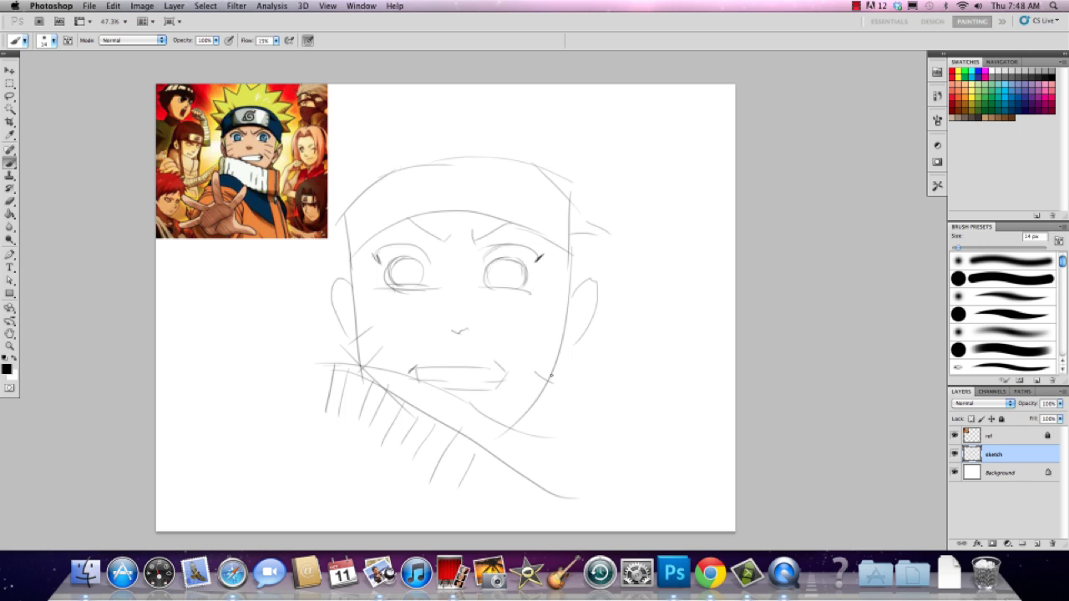
drag(529, 342, 564, 351)
Open and dismiss the sketch layer's blending options, then toggle the background layer off and on
double_click(974, 456)
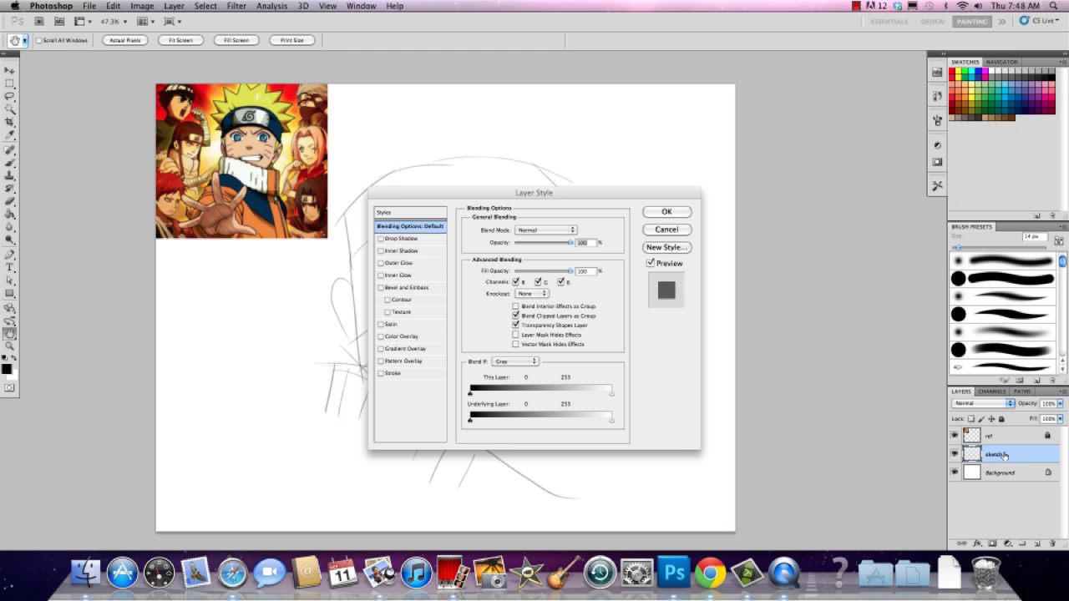
click(683, 231)
click(955, 473)
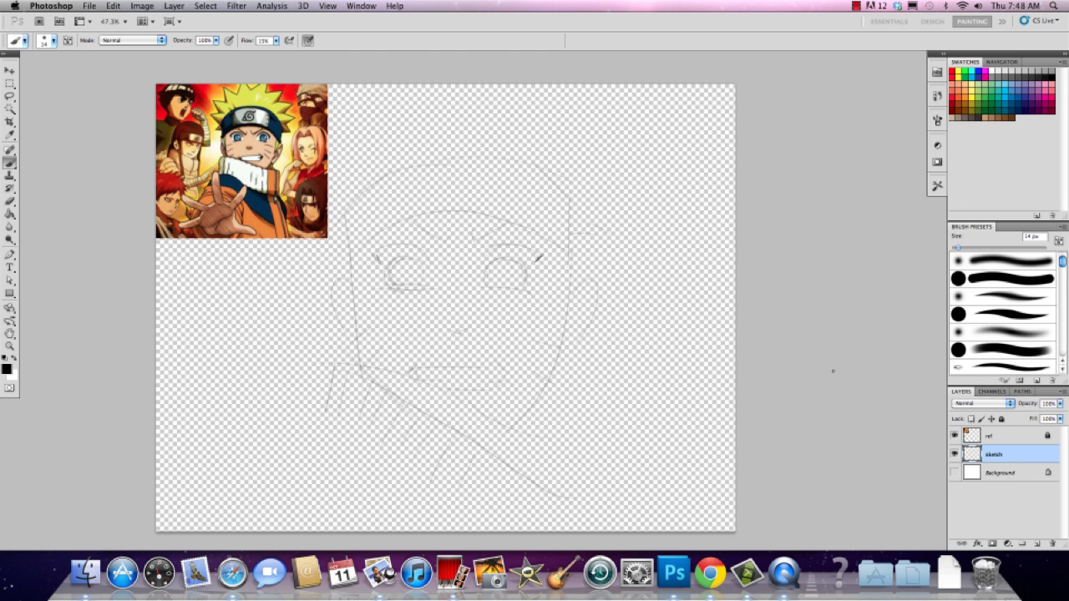
click(955, 472)
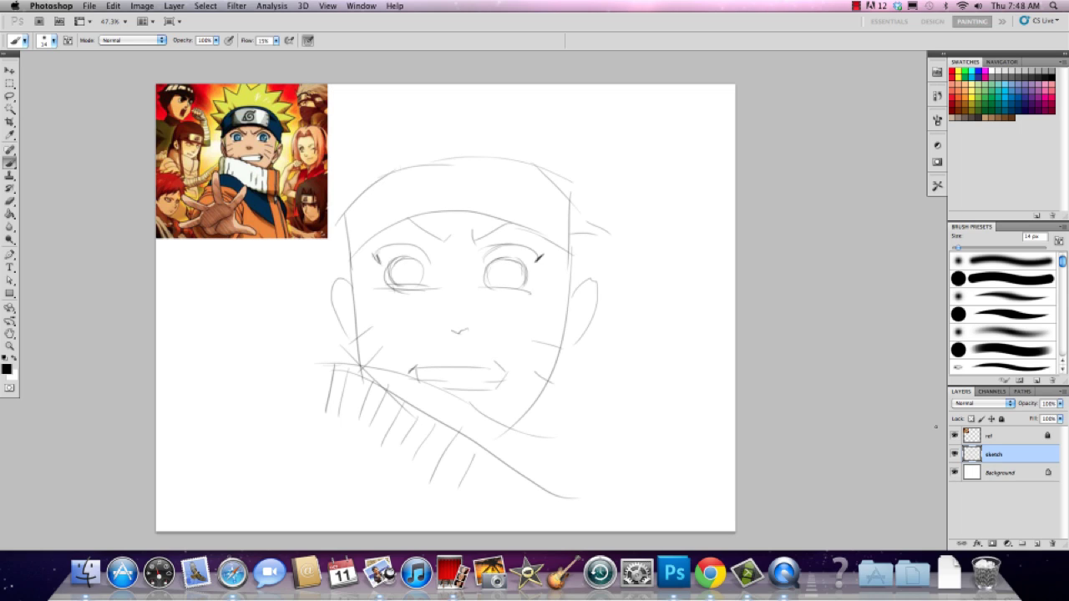
Create a layer named 'color' below the sketch layer and enlarge the brush to 116 px
click(1037, 544)
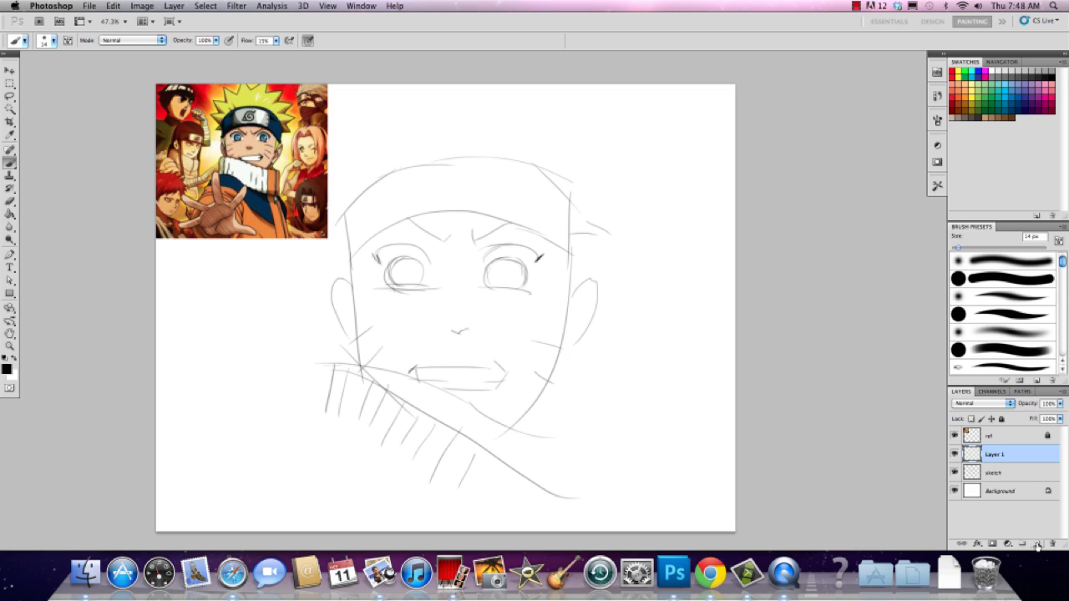
drag(979, 455, 974, 479)
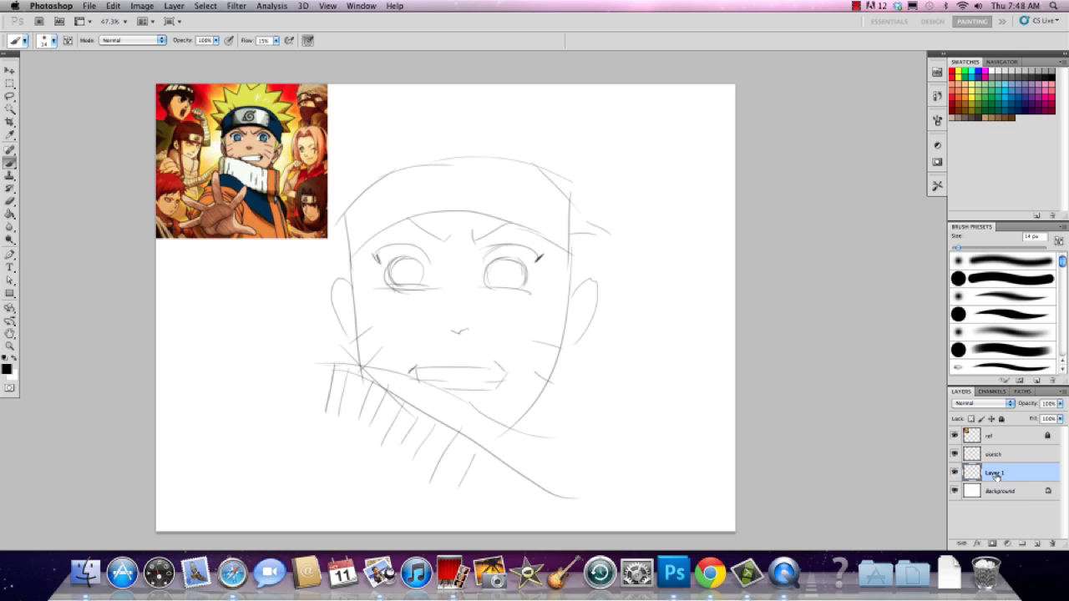
double_click(996, 473)
text(collar)
key(Return)
right_click(402, 211)
click(473, 239)
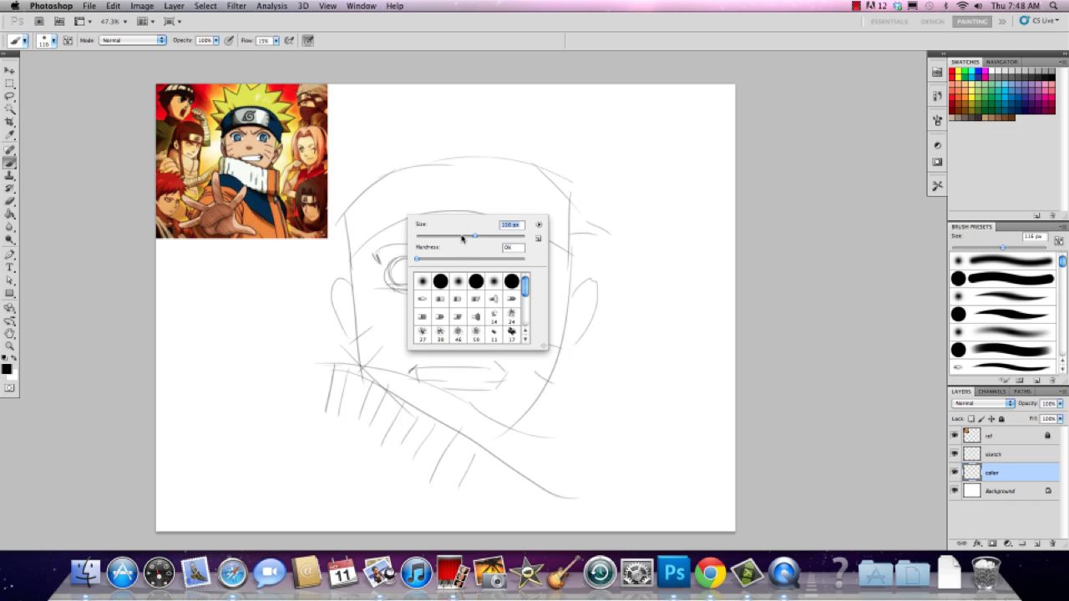
Raise brush flow to 100% and paint a yellow hair stroke sampled from the reference
click(276, 42)
drag(279, 52, 325, 52)
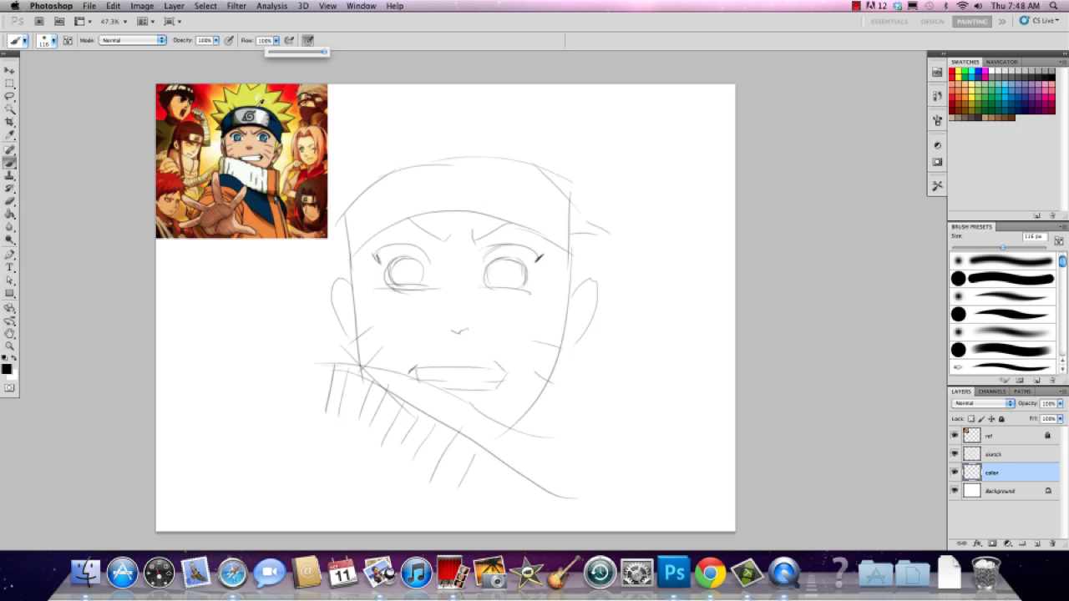
alt+click(262, 102)
drag(432, 144, 505, 144)
Fill the face with sampled skin tones, using a 195 px brush for the chin
alt+click(243, 146)
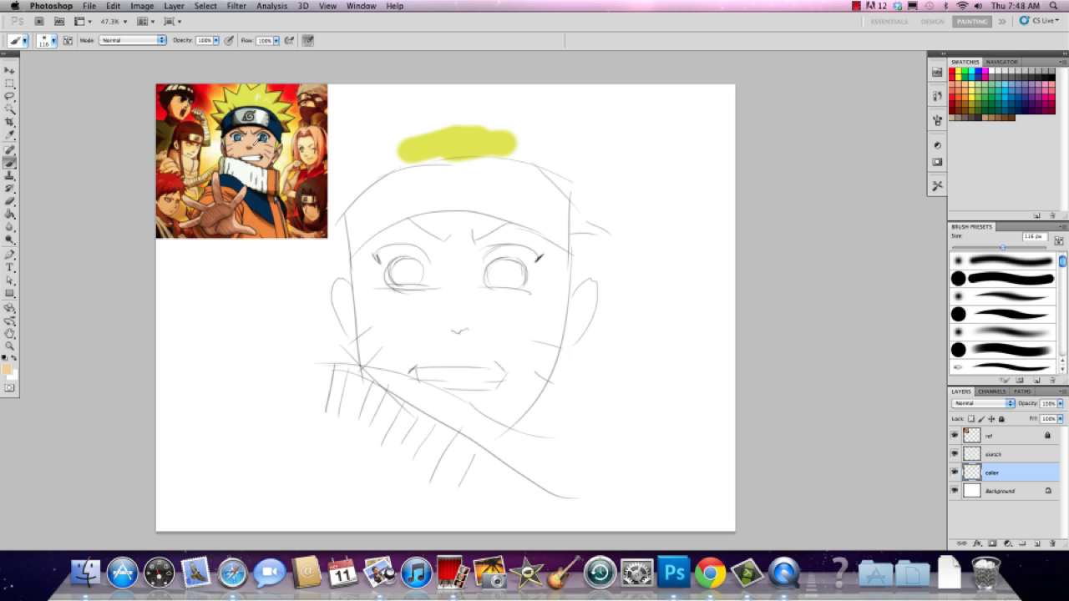
mouse_move(394, 280)
mouse_down()
mouse_move(396, 314)
mouse_move(414, 329)
mouse_move(430, 289)
mouse_move(440, 337)
mouse_move(375, 271)
mouse_move(386, 322)
mouse_up()
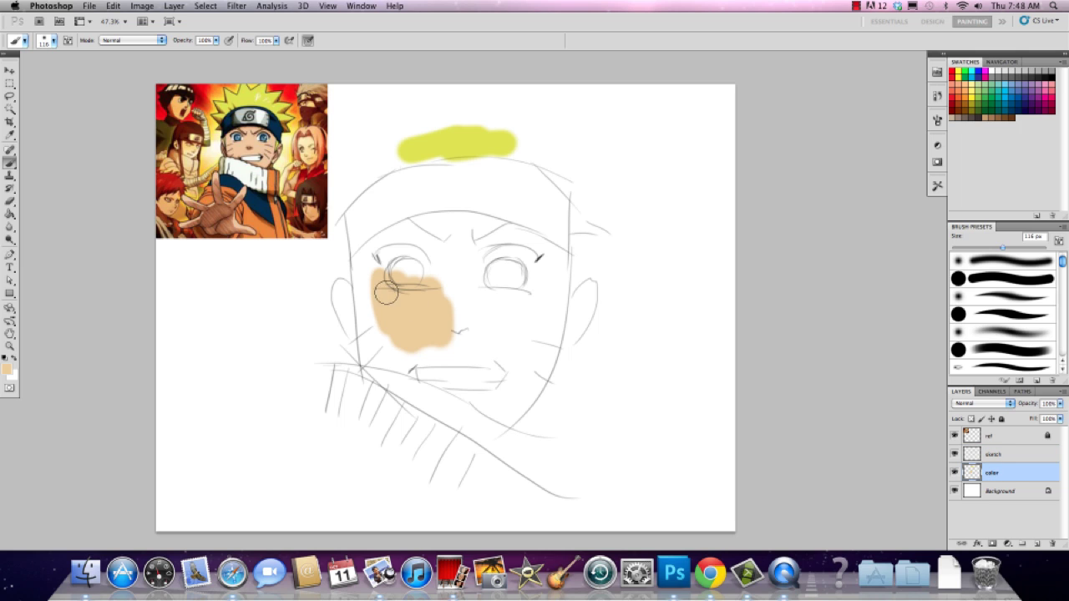
mouse_move(377, 258)
mouse_down()
mouse_move(399, 258)
mouse_move(396, 302)
mouse_move(435, 250)
mouse_move(376, 251)
mouse_move(382, 238)
mouse_move(367, 281)
mouse_move(382, 358)
mouse_move(506, 347)
mouse_up()
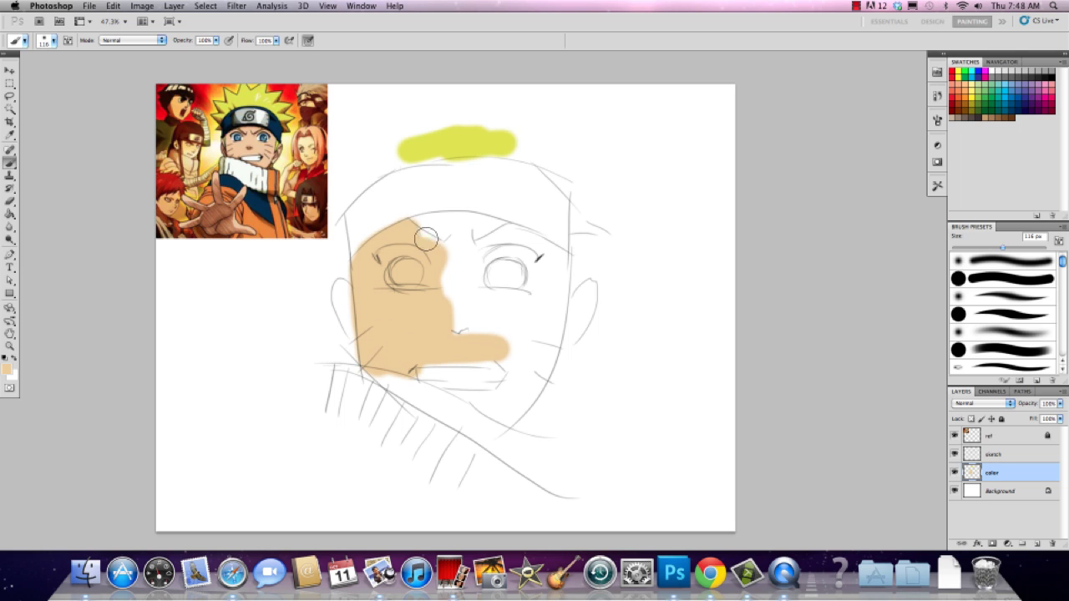
mouse_move(434, 238)
mouse_down()
mouse_move(249, 139)
mouse_move(471, 234)
mouse_move(430, 230)
mouse_move(501, 239)
mouse_move(478, 232)
mouse_move(495, 227)
mouse_move(541, 244)
mouse_move(551, 267)
mouse_move(536, 382)
mouse_move(520, 259)
mouse_move(442, 348)
mouse_move(448, 355)
mouse_move(451, 281)
mouse_move(543, 311)
mouse_up()
alt+click(250, 142)
right_click(502, 301)
click(528, 261)
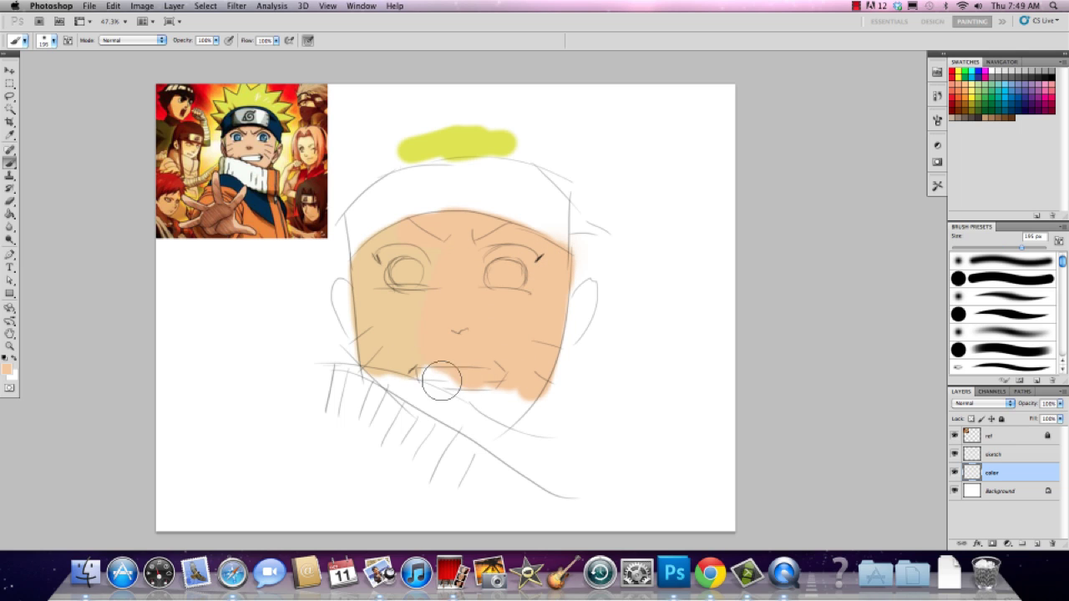
mouse_move(451, 373)
mouse_down()
mouse_move(478, 384)
mouse_move(520, 410)
mouse_up()
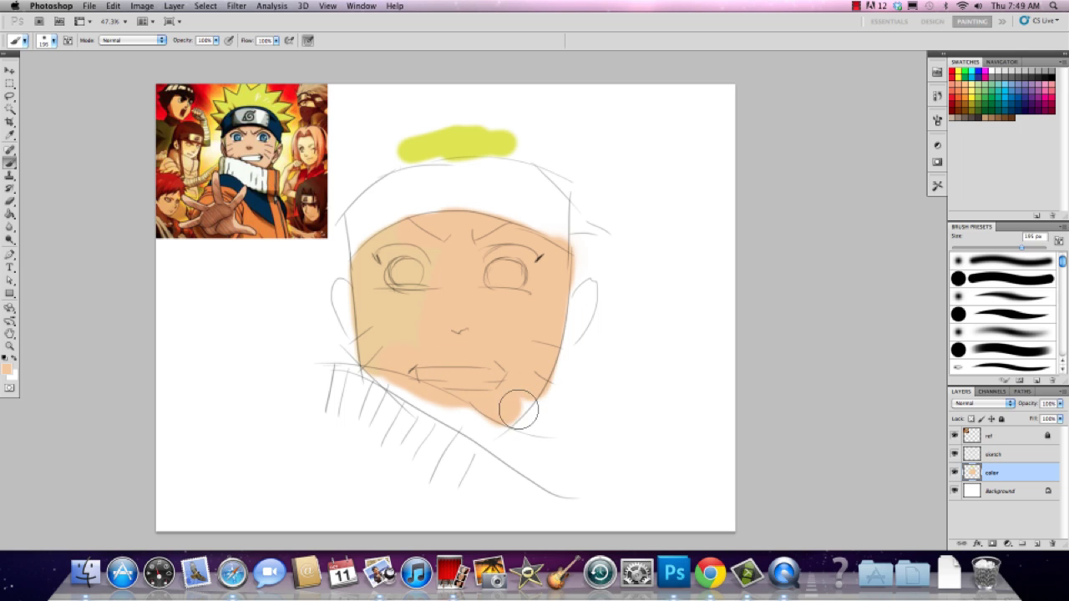
Paint skin tone over the right ear and the left ear and cheek
click(584, 286)
drag(589, 280, 554, 329)
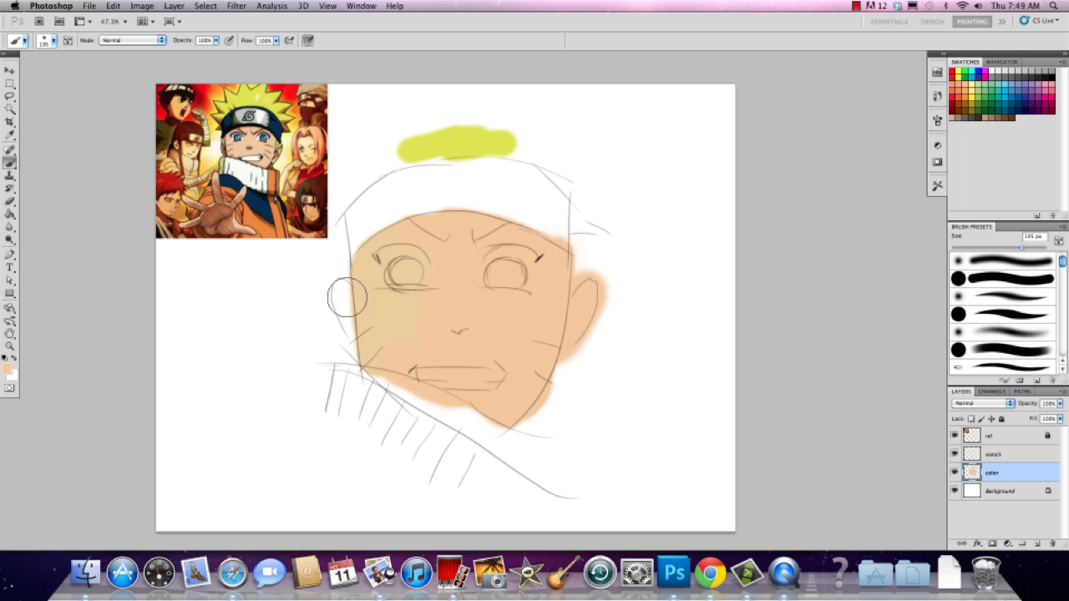
mouse_move(376, 311)
mouse_down()
mouse_move(359, 303)
mouse_move(361, 288)
mouse_up()
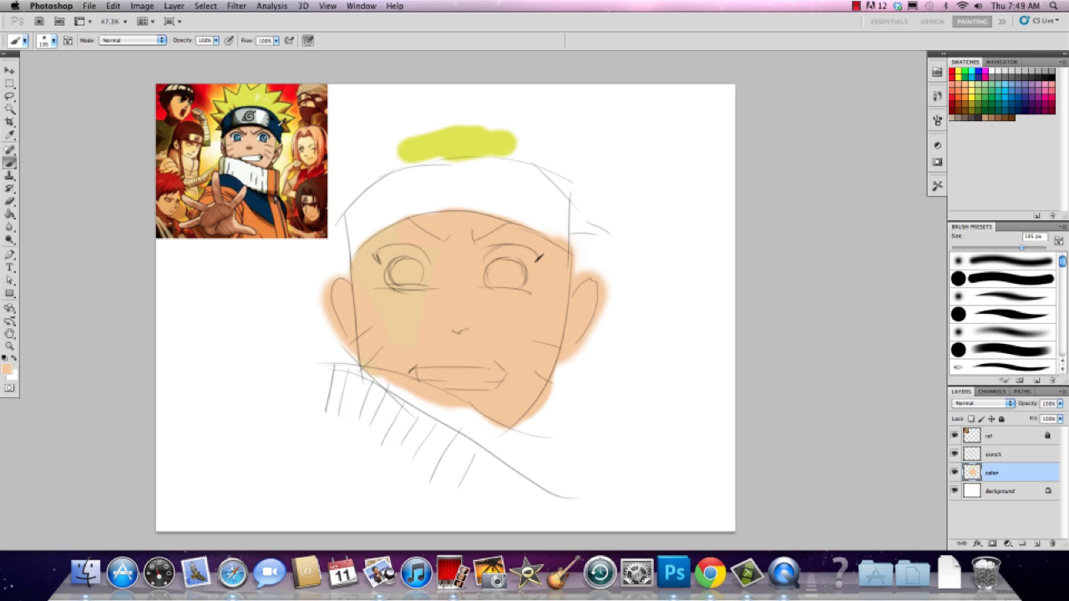
Paint the top of the head in sampled headband blue, then move the sketch layer below color
alt+click(282, 123)
mouse_move(423, 182)
mouse_down()
mouse_move(374, 192)
mouse_move(358, 209)
mouse_move(355, 249)
mouse_move(384, 208)
mouse_up()
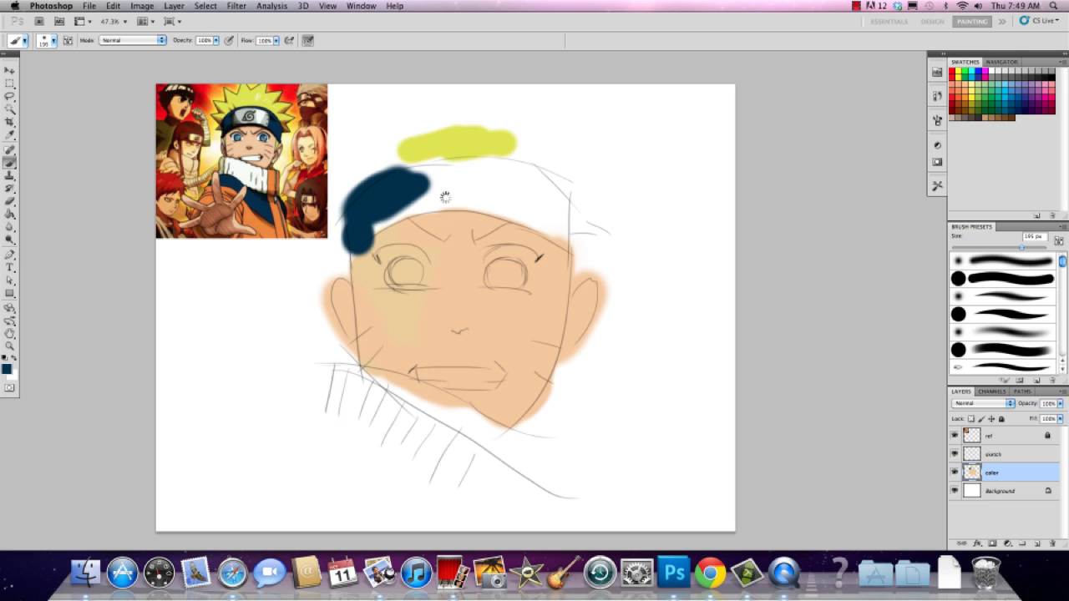
drag(446, 197, 455, 190)
click(549, 224)
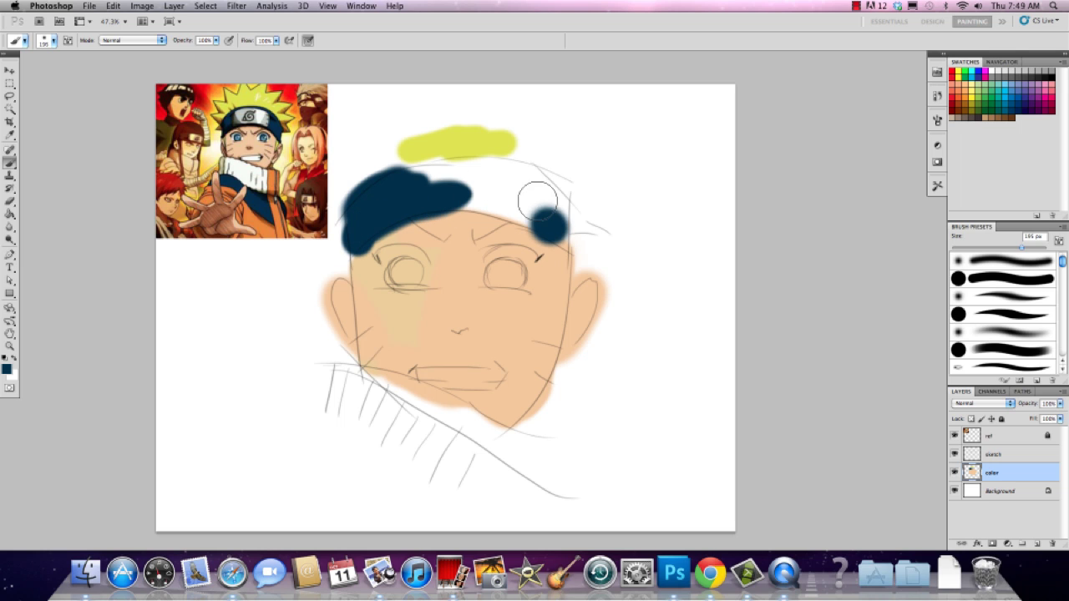
mouse_move(537, 200)
mouse_down()
mouse_move(463, 200)
mouse_move(555, 196)
mouse_move(518, 180)
mouse_move(409, 190)
mouse_up()
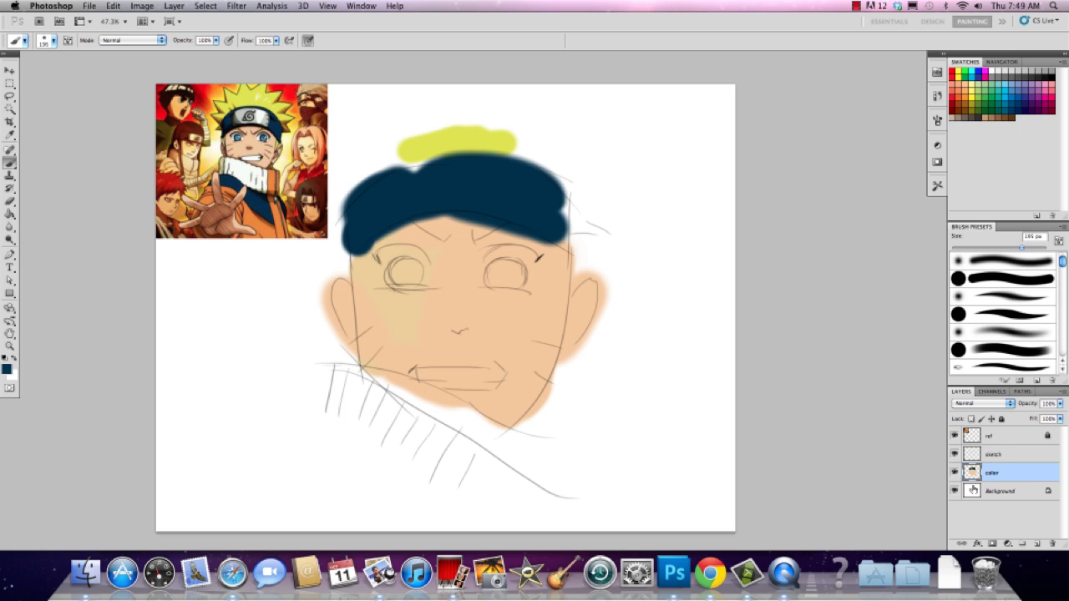
drag(974, 456, 979, 477)
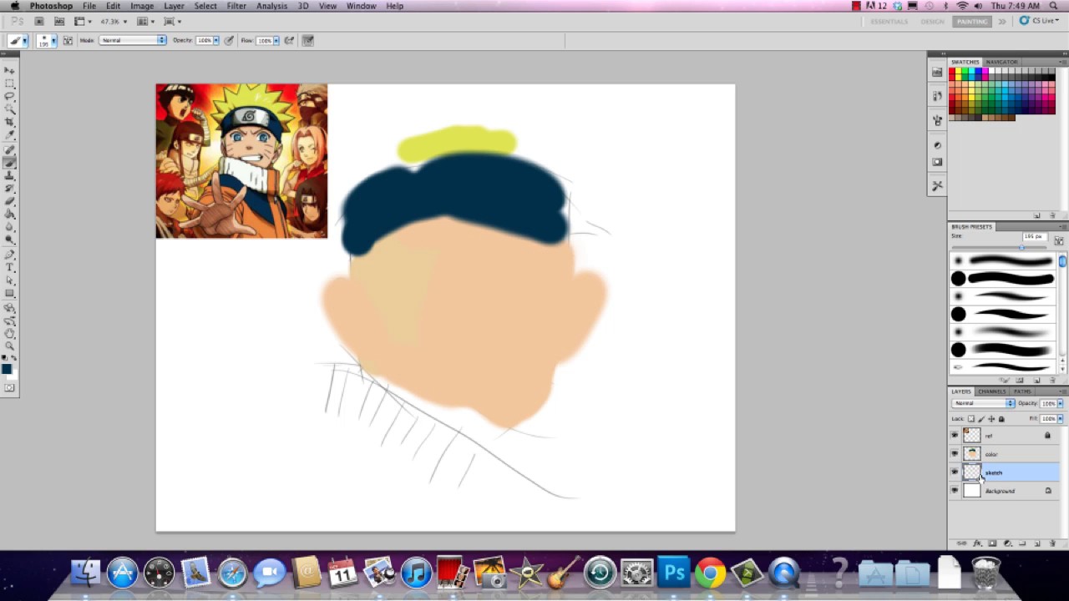
Hide the color and ref layers and Merge Visible the sketch onto the Background
click(955, 454)
click(955, 436)
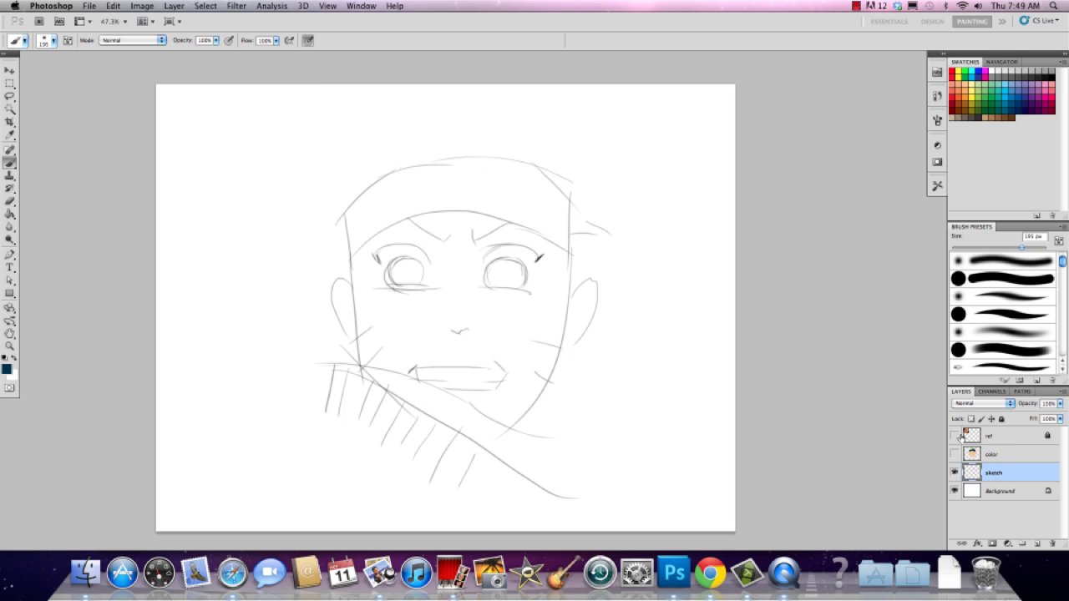
click(1063, 392)
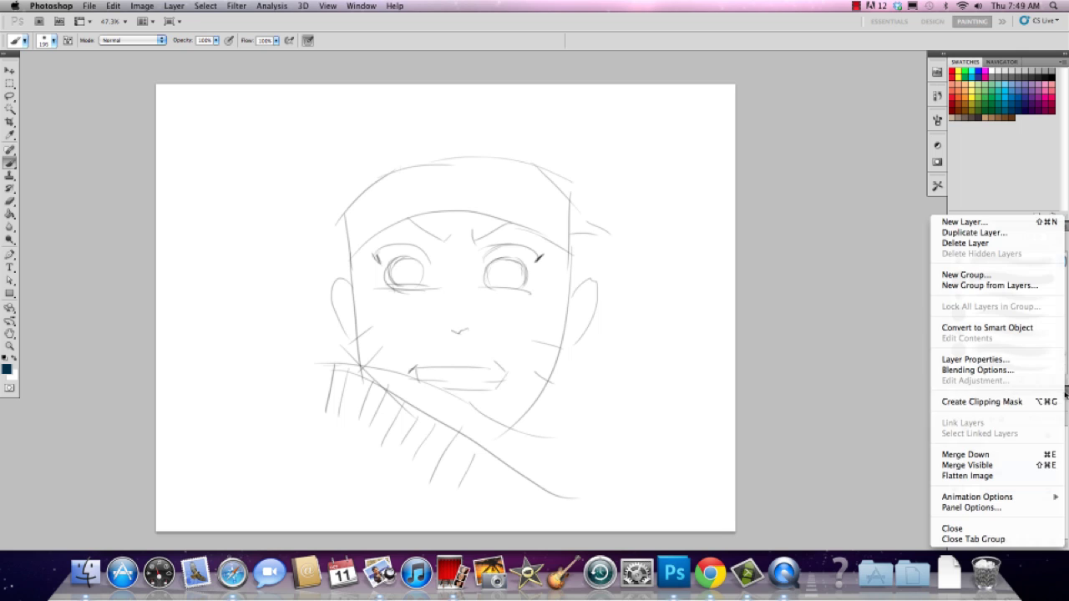
click(969, 456)
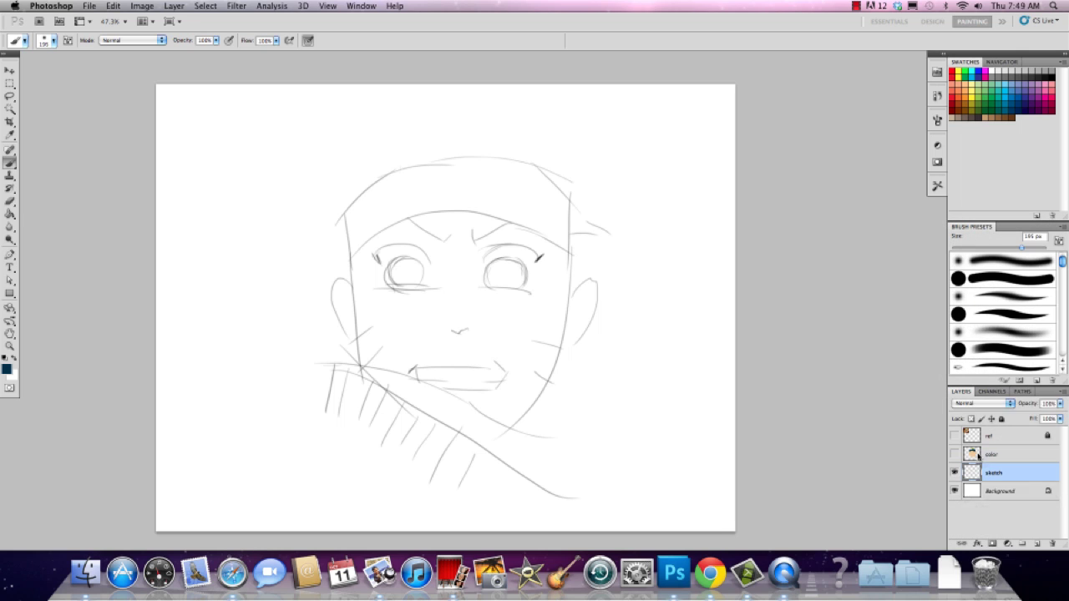
click(955, 472)
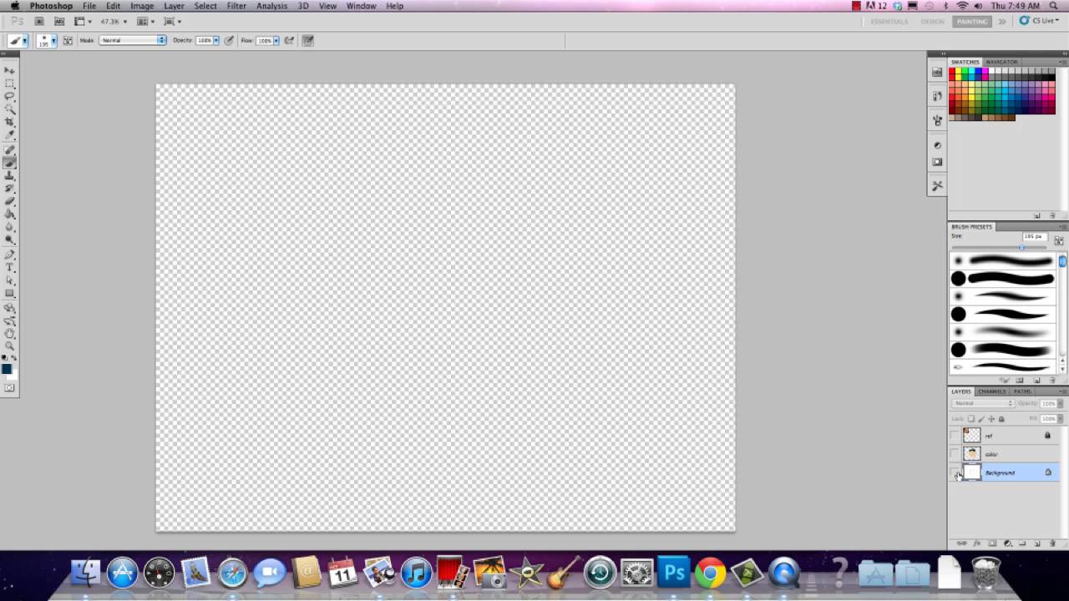
click(956, 472)
Duplicate the Background and move 'Background copy' above the color layer, checking its visibility
drag(975, 473, 1022, 543)
drag(972, 475, 974, 451)
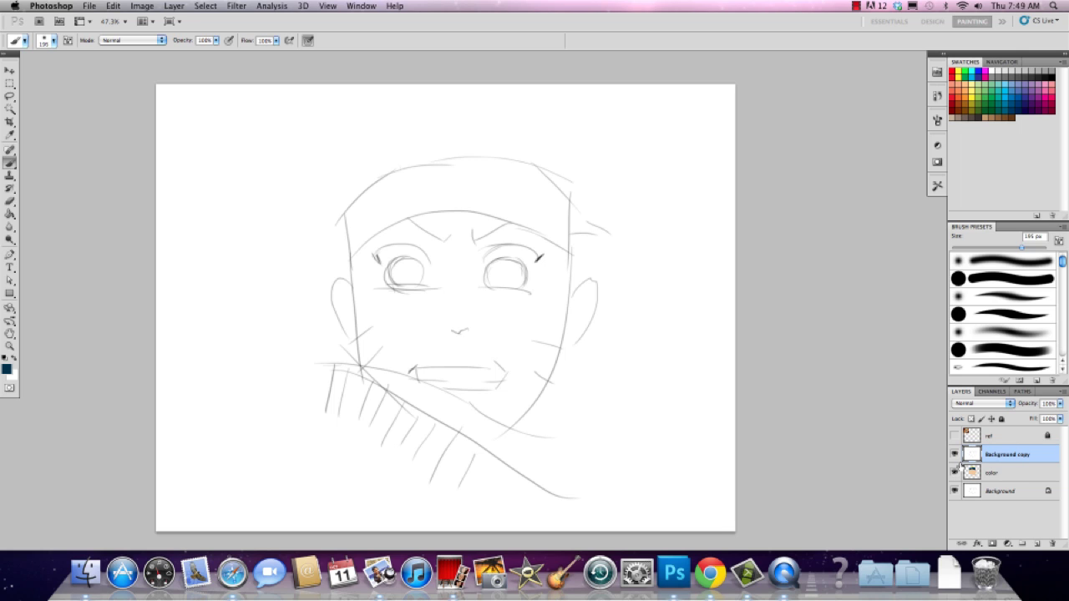
click(954, 454)
click(955, 455)
click(954, 455)
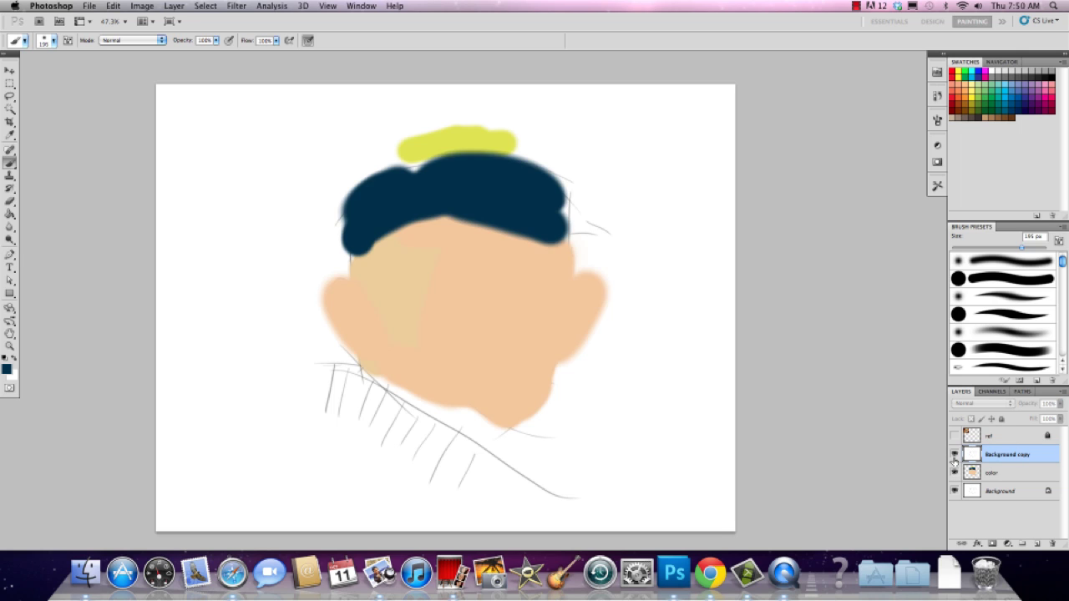
click(954, 455)
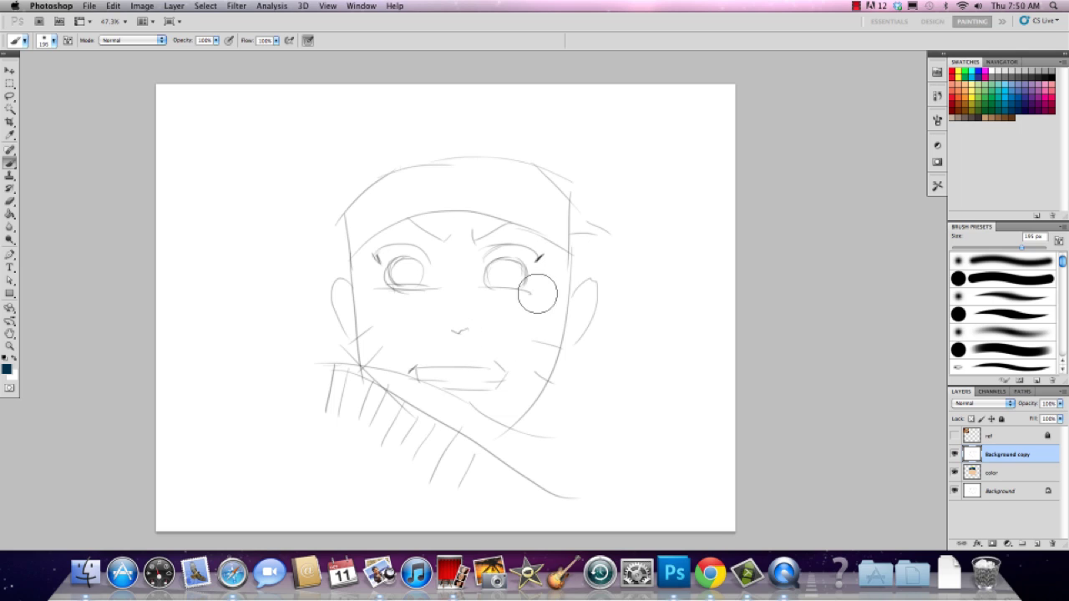
click(969, 474)
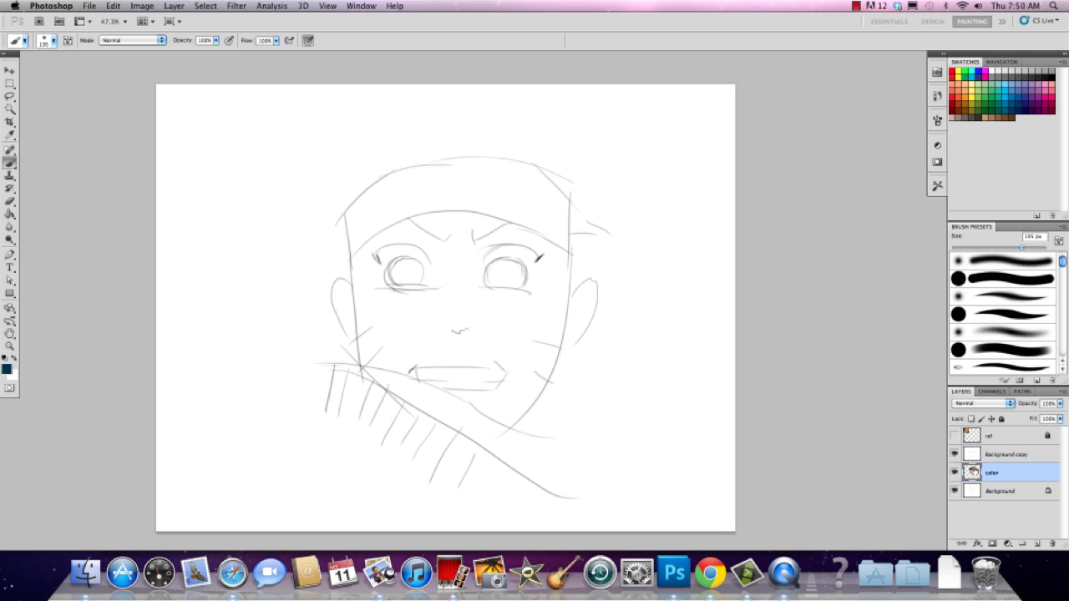
click(971, 458)
Change the Background copy layer's blend mode from Normal to Multiply
click(1001, 404)
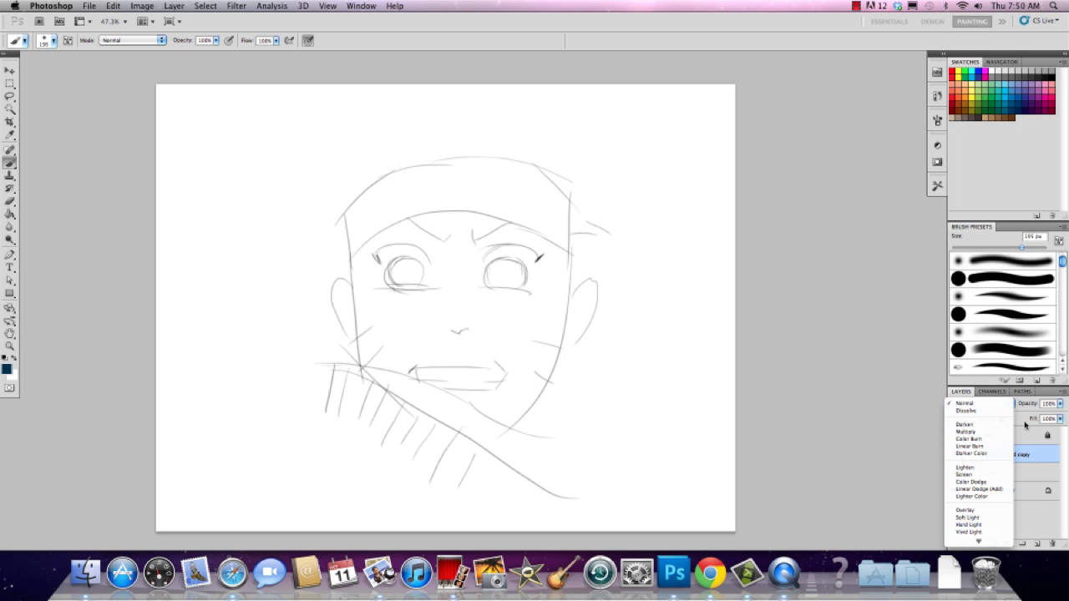
click(1025, 426)
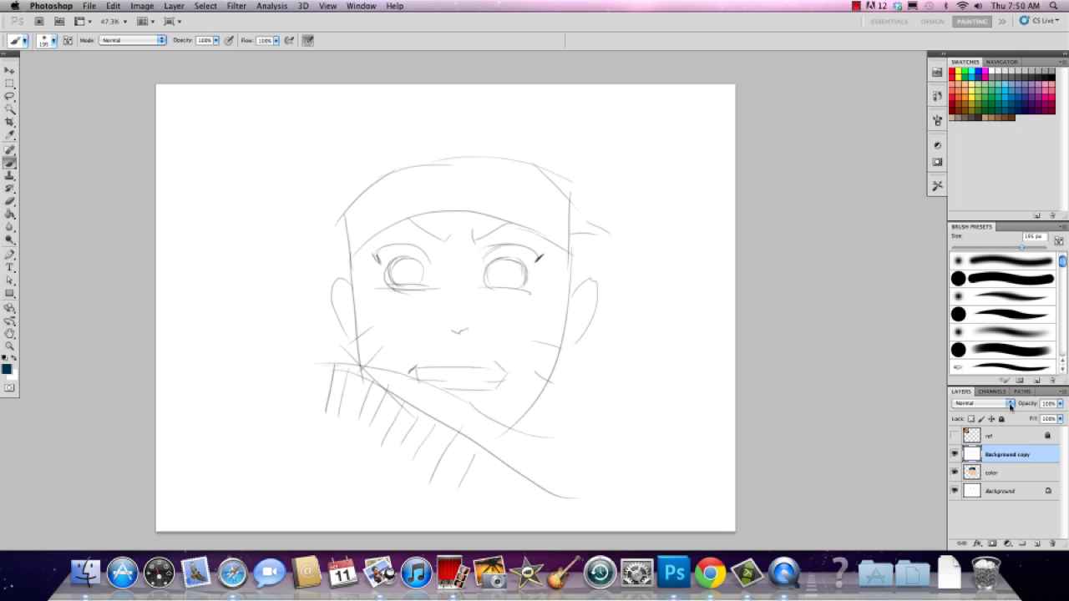
click(1011, 405)
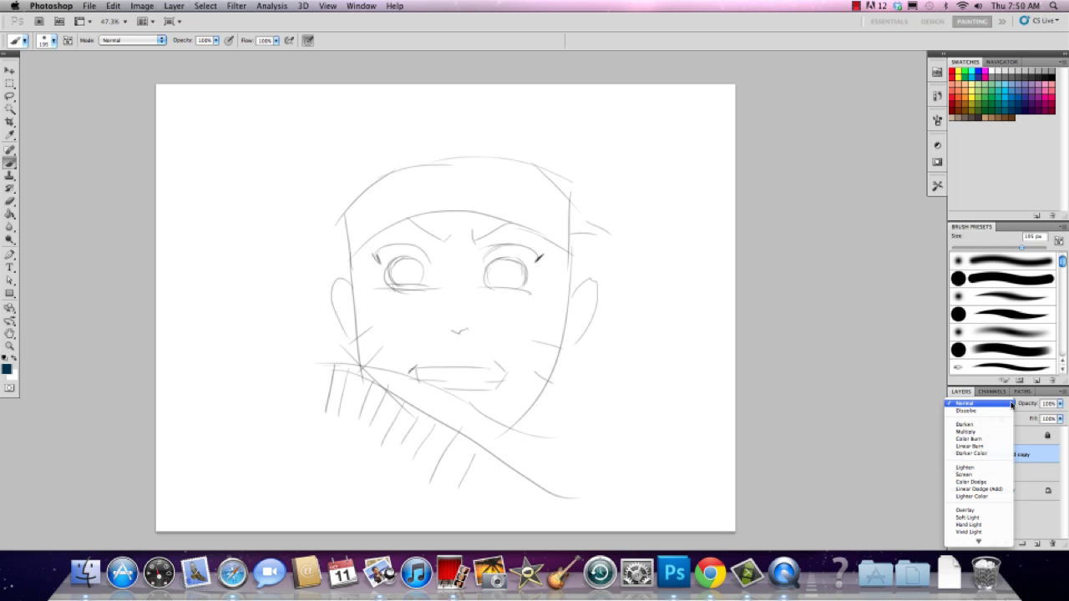
click(988, 436)
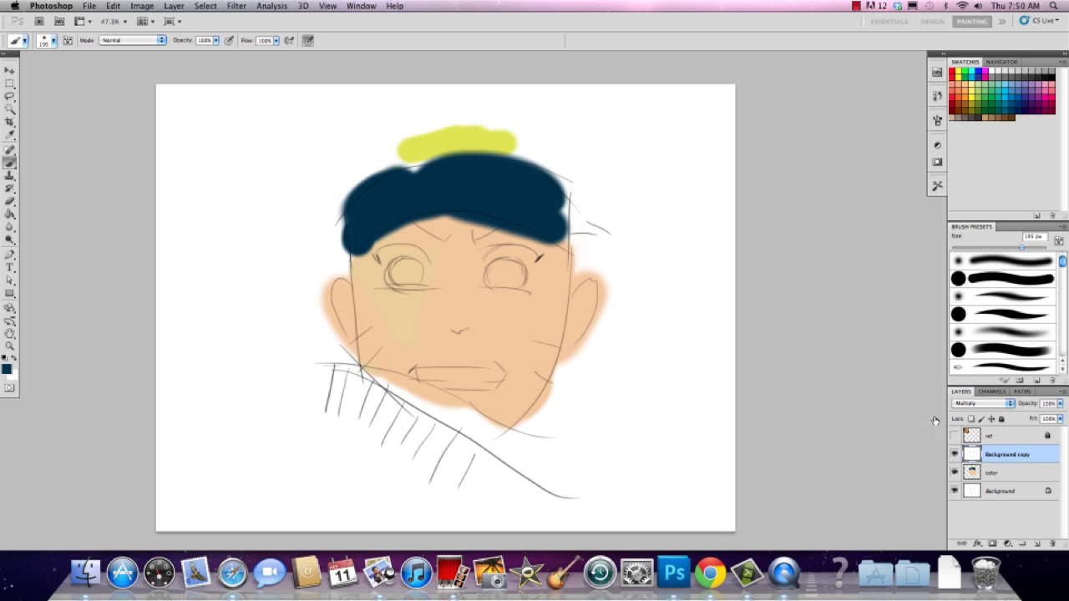
Open and close the layer style settings, reselect Background copy, and bring up the brush size settings
double_click(975, 458)
click(677, 213)
click(983, 470)
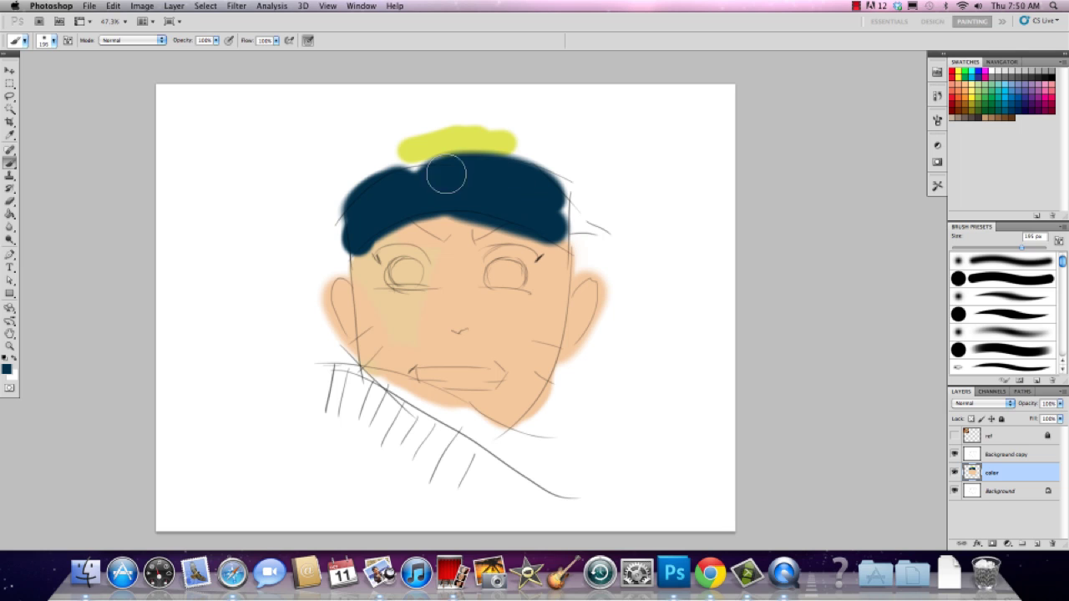
click(973, 455)
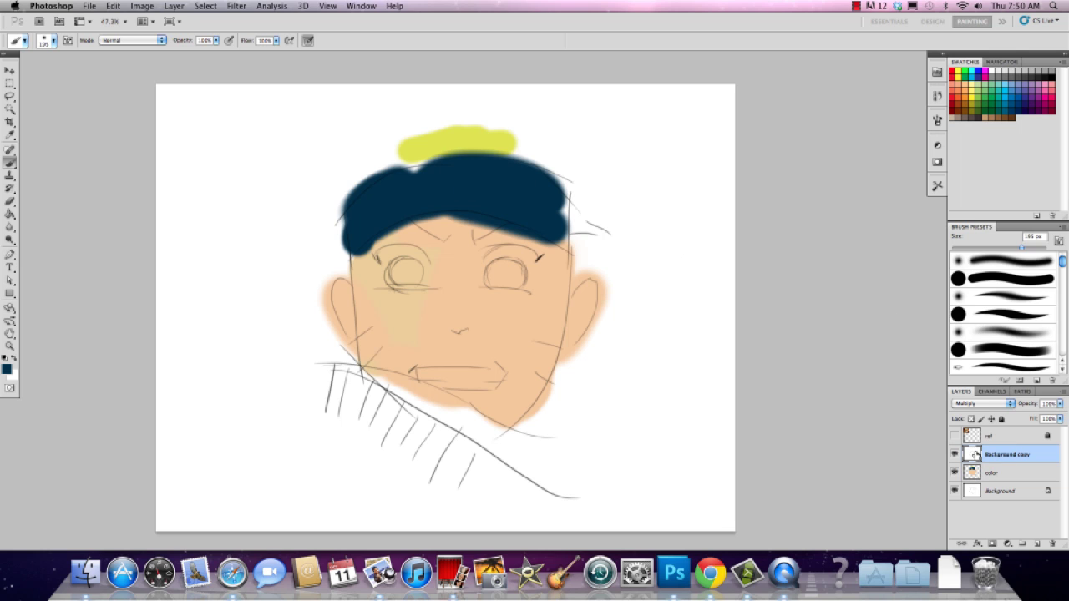
right_click(399, 258)
Shrink the brush from 195 px to 14 px and lower its flow to 8%
drag(461, 277, 413, 281)
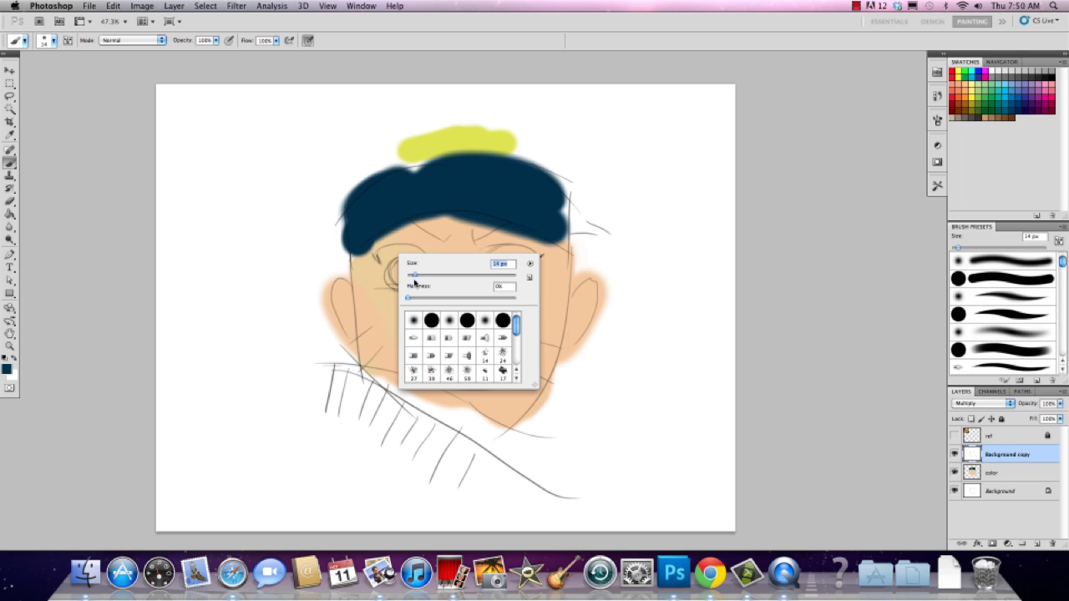
click(274, 42)
drag(275, 50, 227, 70)
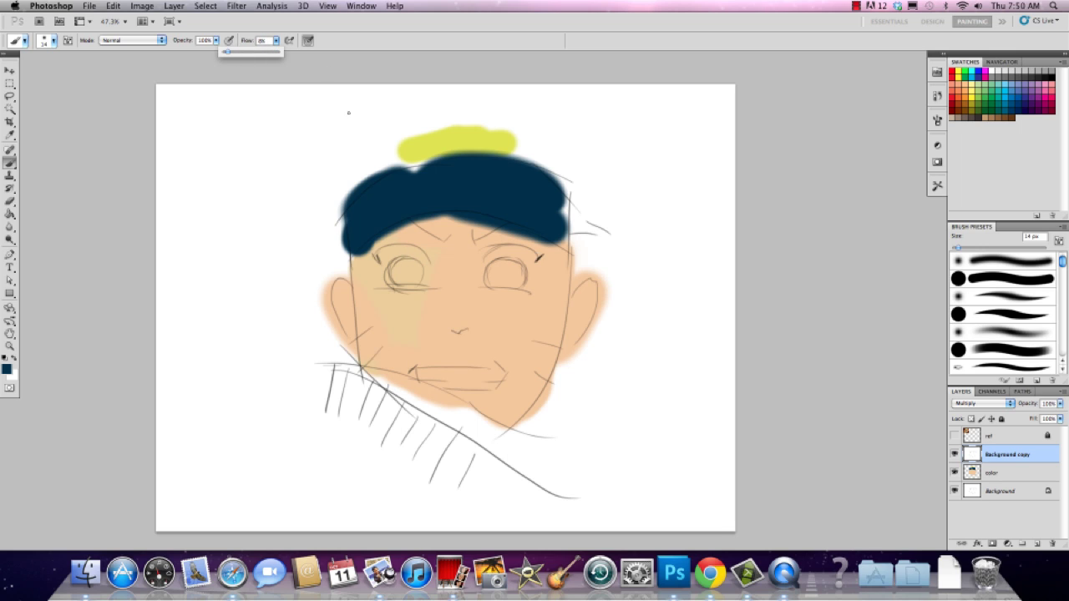
Draw faint test strokes above the head, then undo all three of them
drag(348, 113, 403, 114)
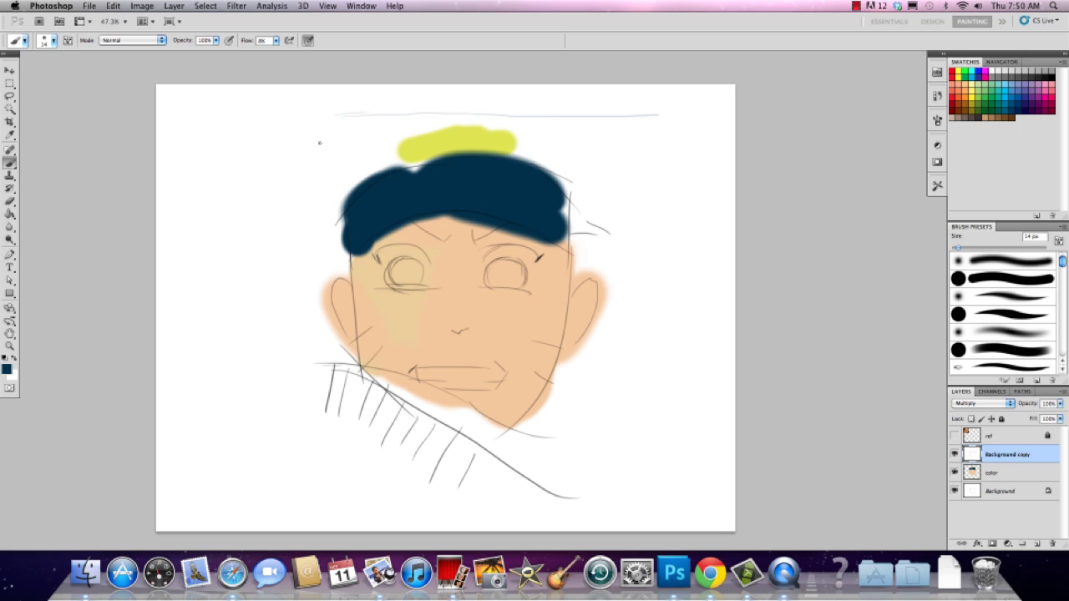
drag(298, 134, 474, 127)
mouse_move(401, 117)
mouse_down()
mouse_move(638, 139)
mouse_move(279, 138)
mouse_move(631, 134)
mouse_move(294, 157)
mouse_move(680, 153)
mouse_up()
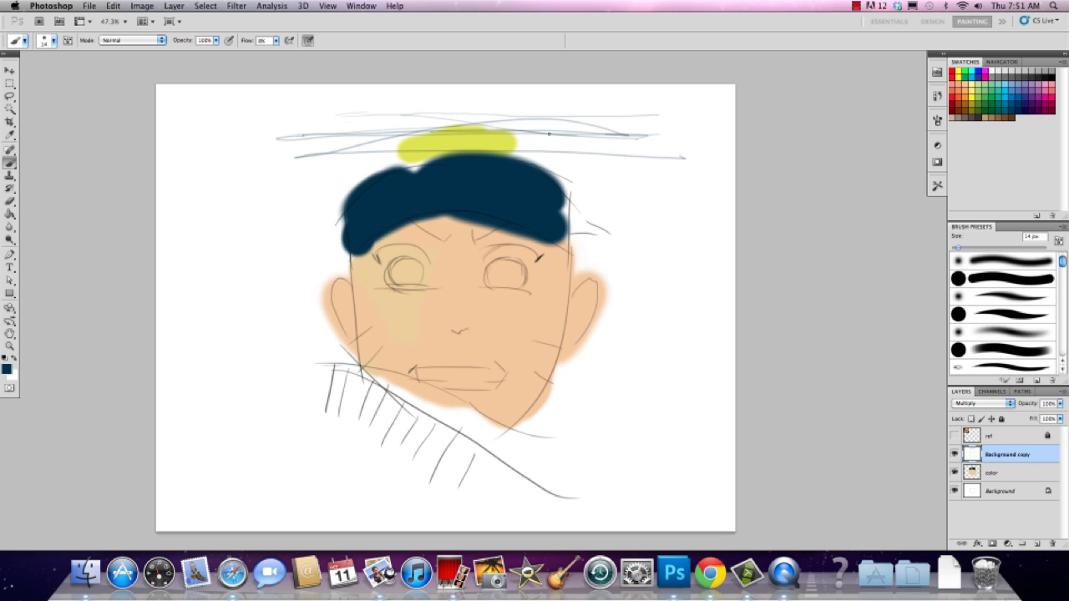
key(super+alt+z)
key(super+alt+z)
key(super+alt+z)
key(super+alt+z)
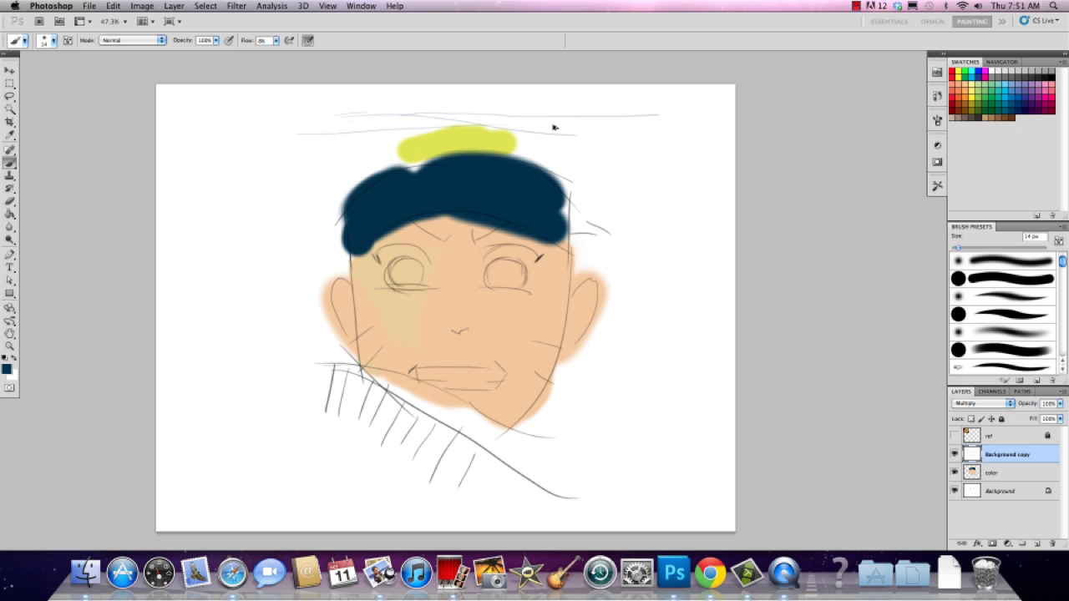
key(super+alt+z)
key(super+alt+z)
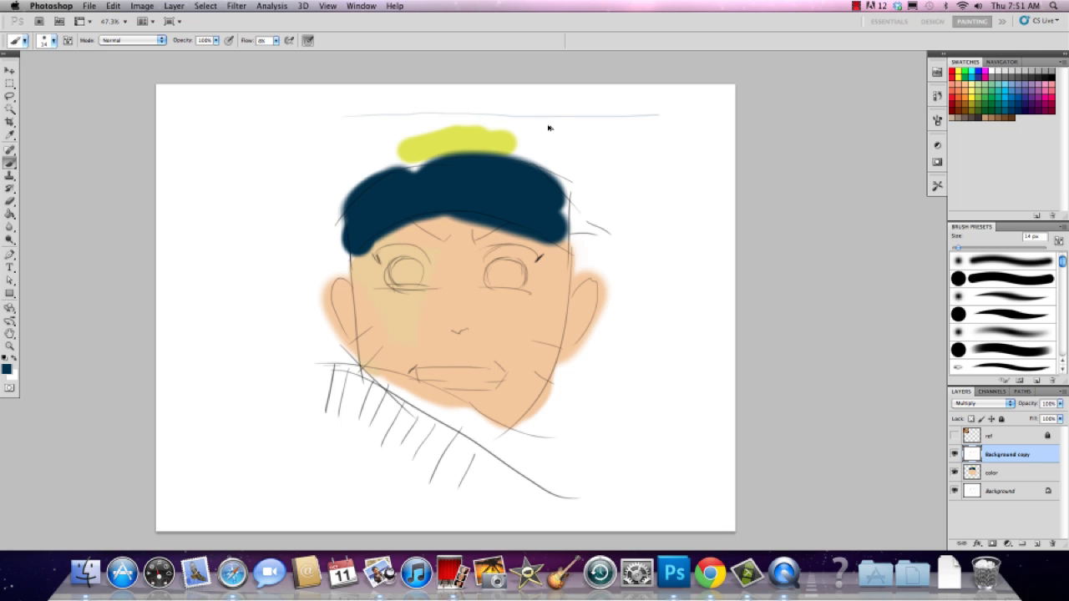
key(super+alt+z)
Rotate the view about -33°, pan up-left, and extend the thin guide line downward
key(r)
mouse_move(527, 127)
mouse_down()
mouse_move(457, 199)
mouse_move(483, 255)
mouse_move(474, 294)
mouse_up()
key(b)
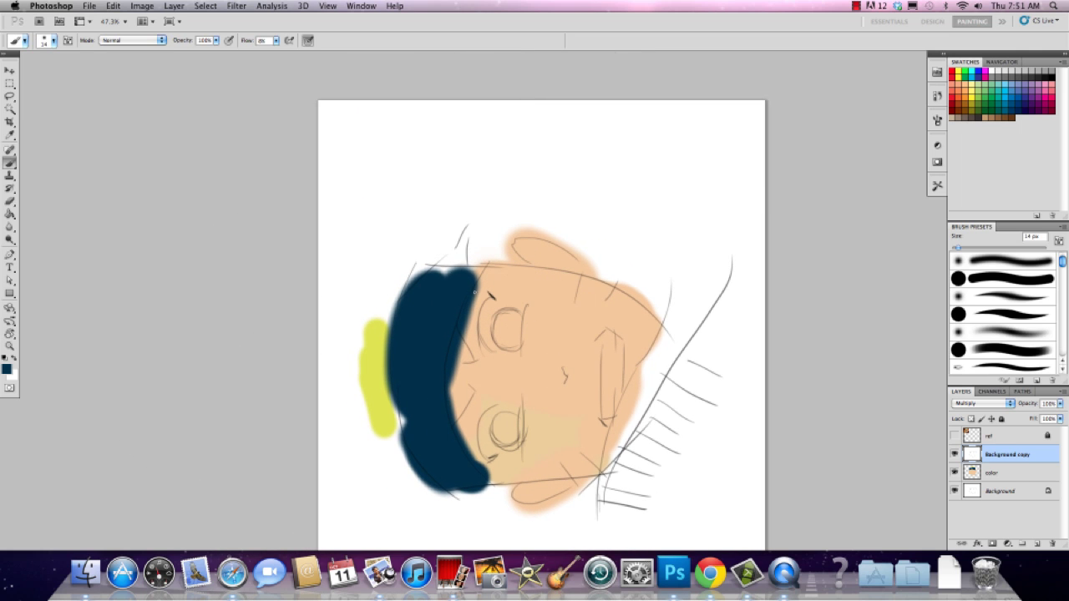
mouse_move(534, 276)
mouse_down()
mouse_move(467, 196)
mouse_move(466, 224)
mouse_up()
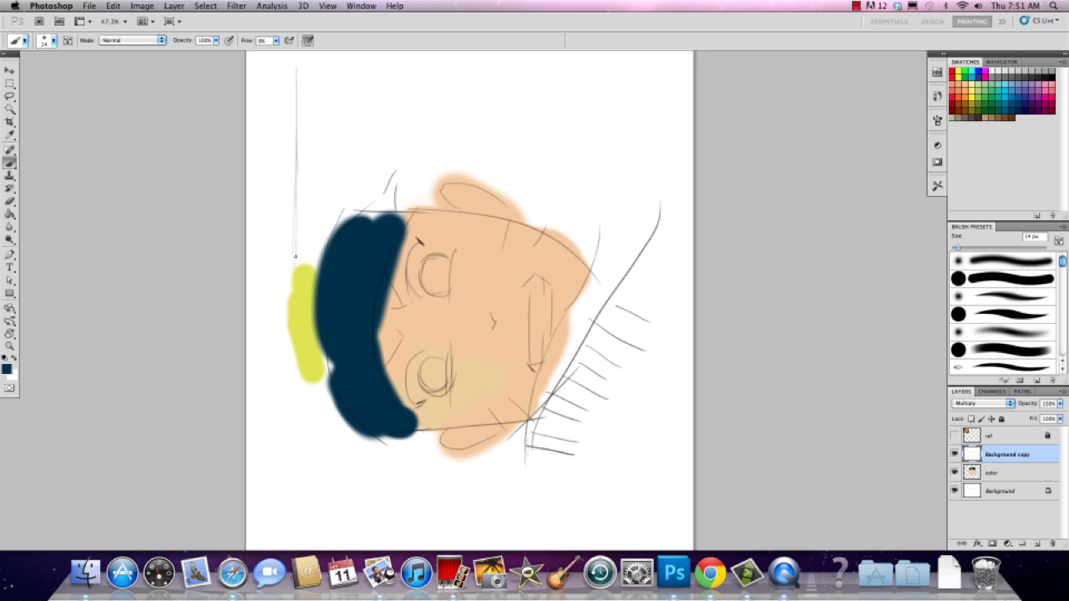
drag(291, 301, 291, 451)
Rotate the view until Naruto's face stands upright, shift it left, and return to the Brush
key(r)
mouse_move(378, 184)
mouse_down()
mouse_move(393, 167)
mouse_move(549, 161)
mouse_move(590, 168)
mouse_move(614, 196)
mouse_move(603, 190)
mouse_up()
key(b)
key(r)
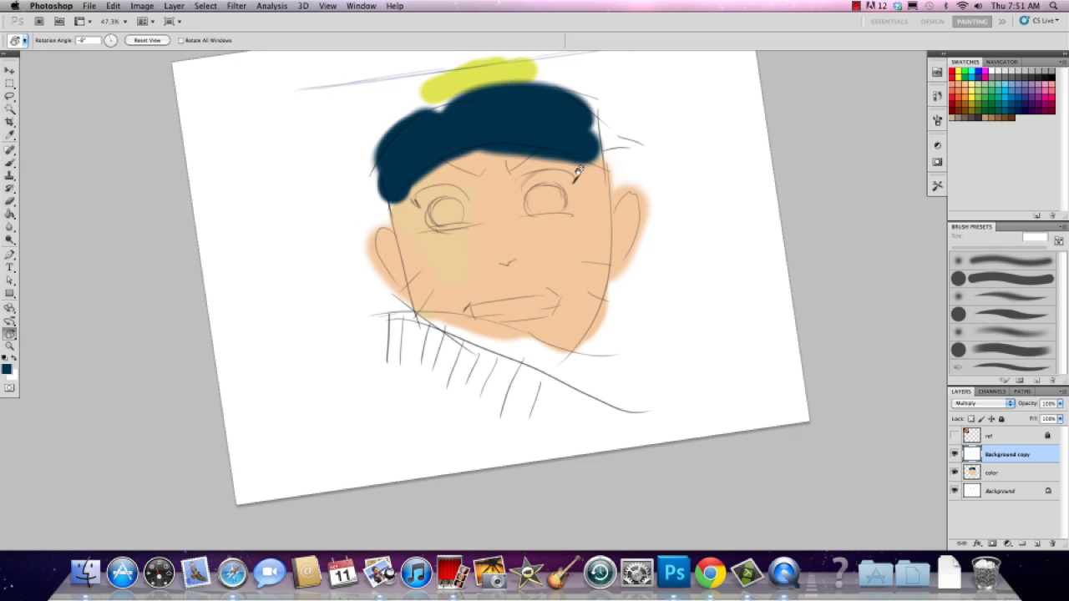
mouse_move(476, 194)
mouse_down()
mouse_move(472, 173)
mouse_move(449, 194)
mouse_move(447, 217)
mouse_move(460, 207)
mouse_move(459, 224)
mouse_move(471, 204)
mouse_up()
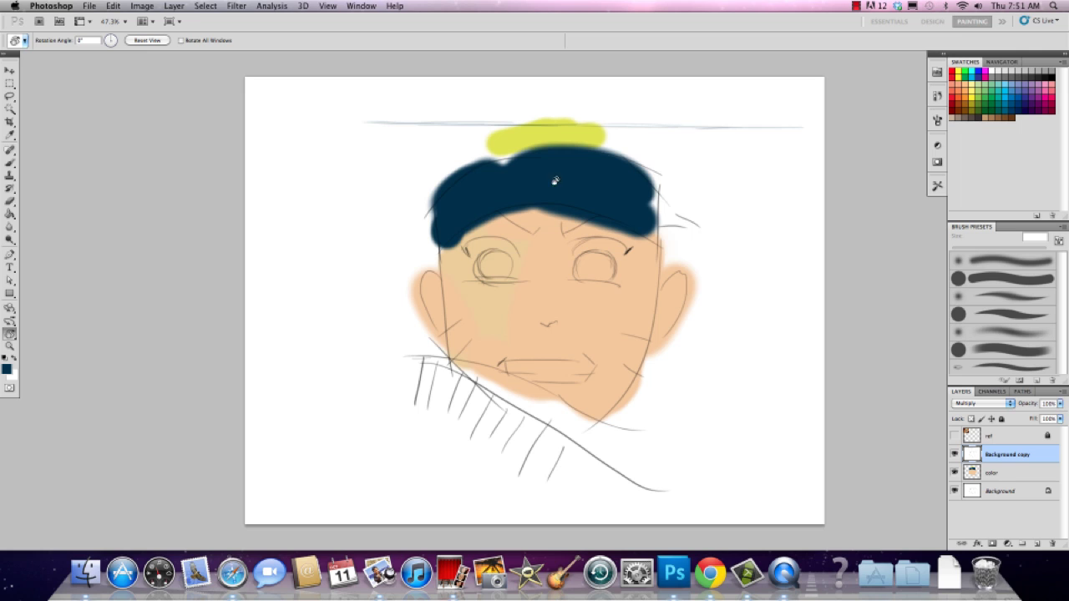
drag(631, 192, 513, 186)
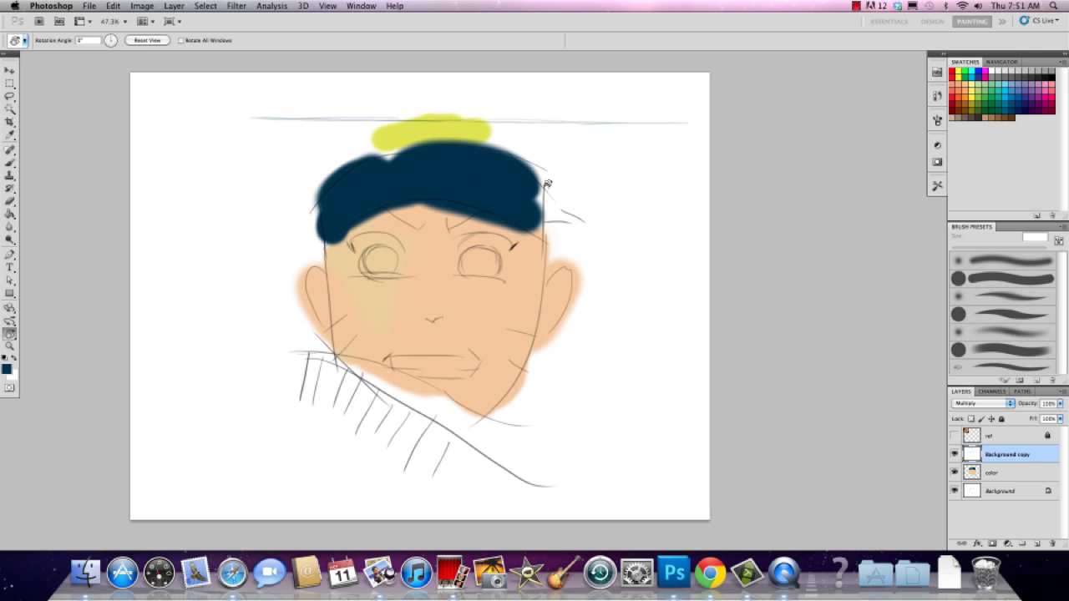
key(b)
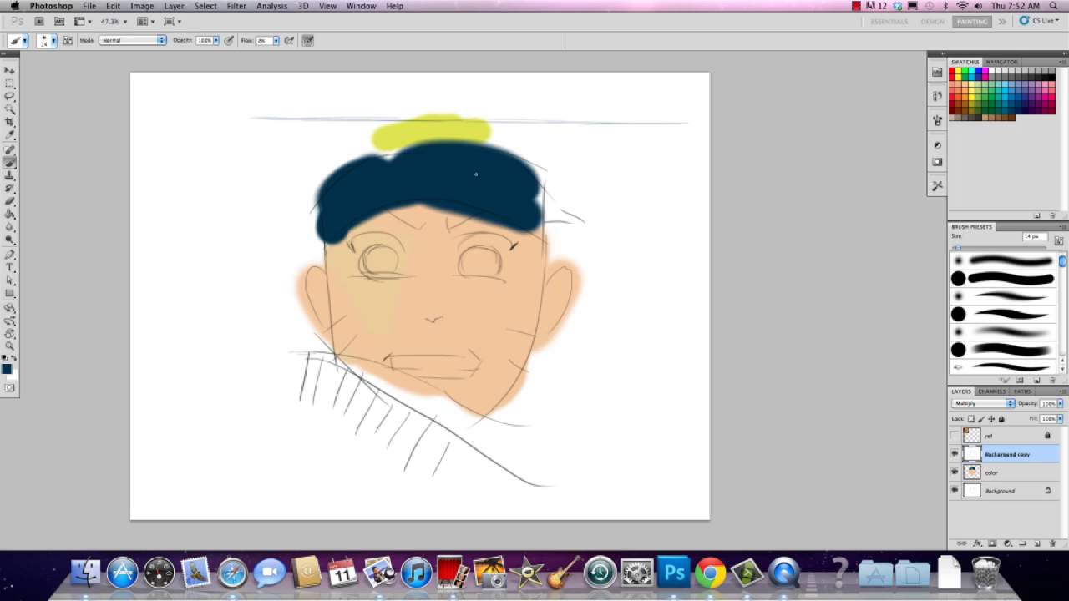
Save the thin brush as a tool preset named 'sketch' and select the color layer
click(937, 186)
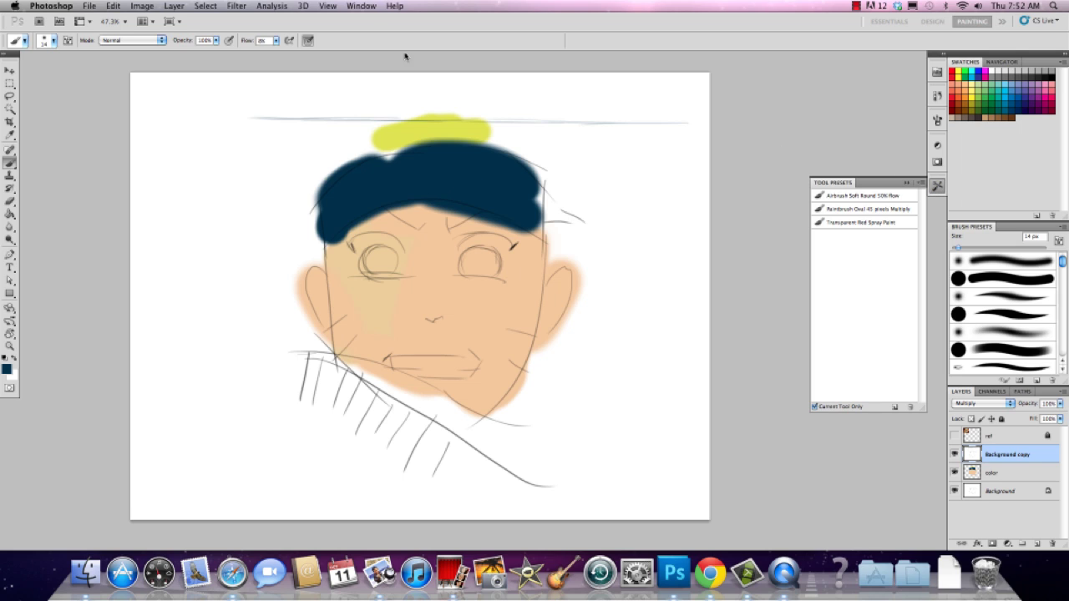
click(361, 6)
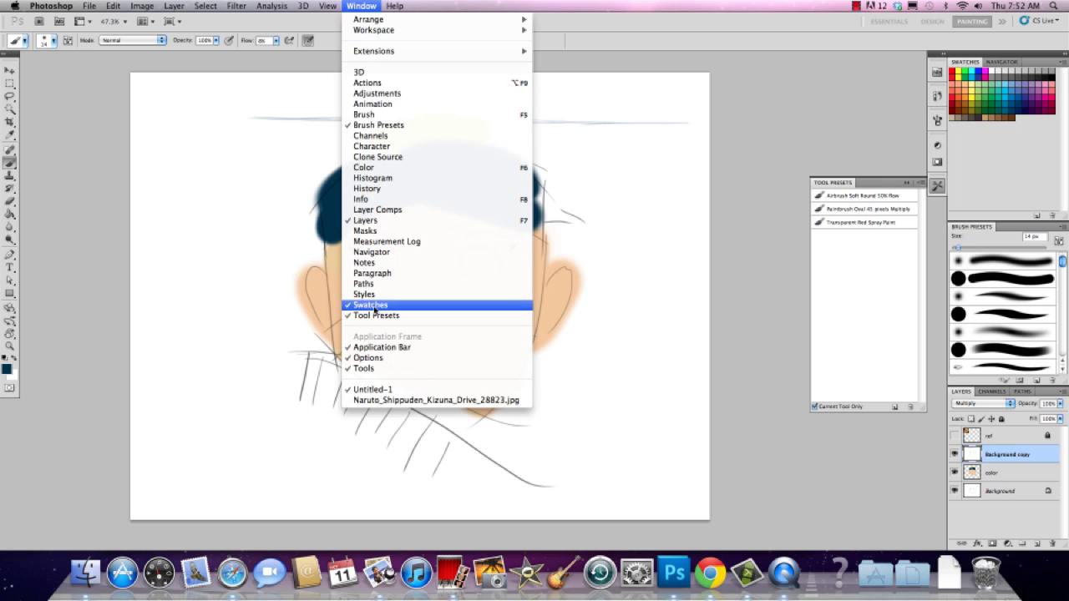
click(867, 280)
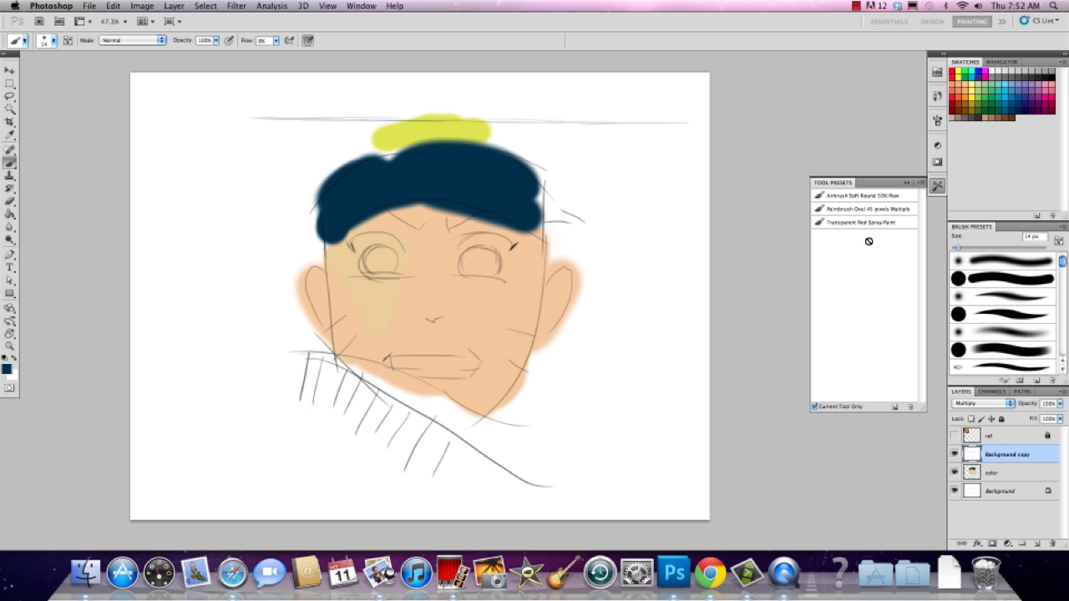
click(894, 407)
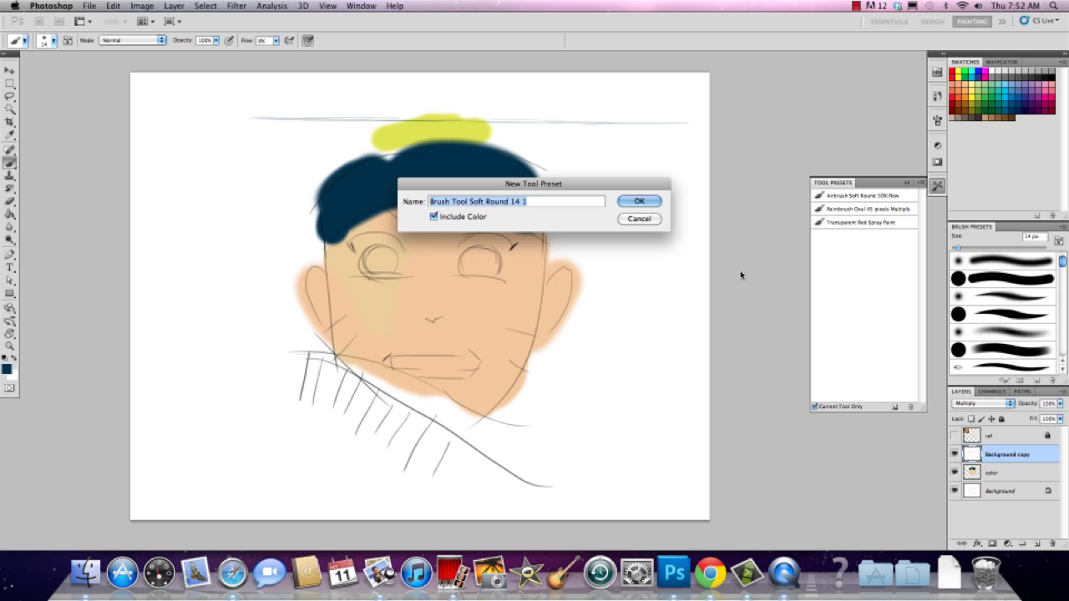
text(sketh)
key(BackSpace)
text(ch)
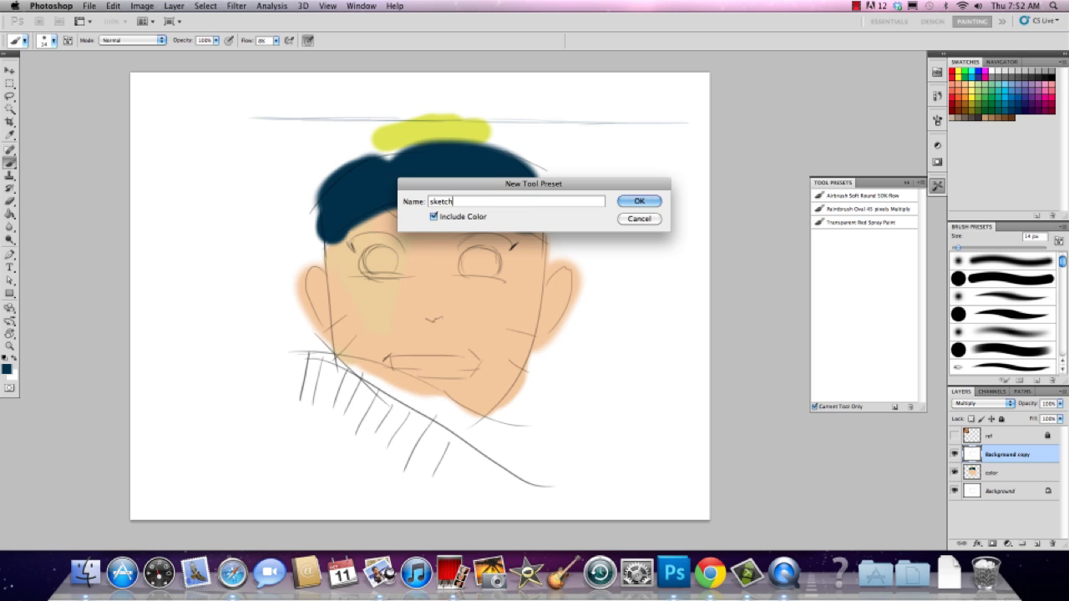
key(Return)
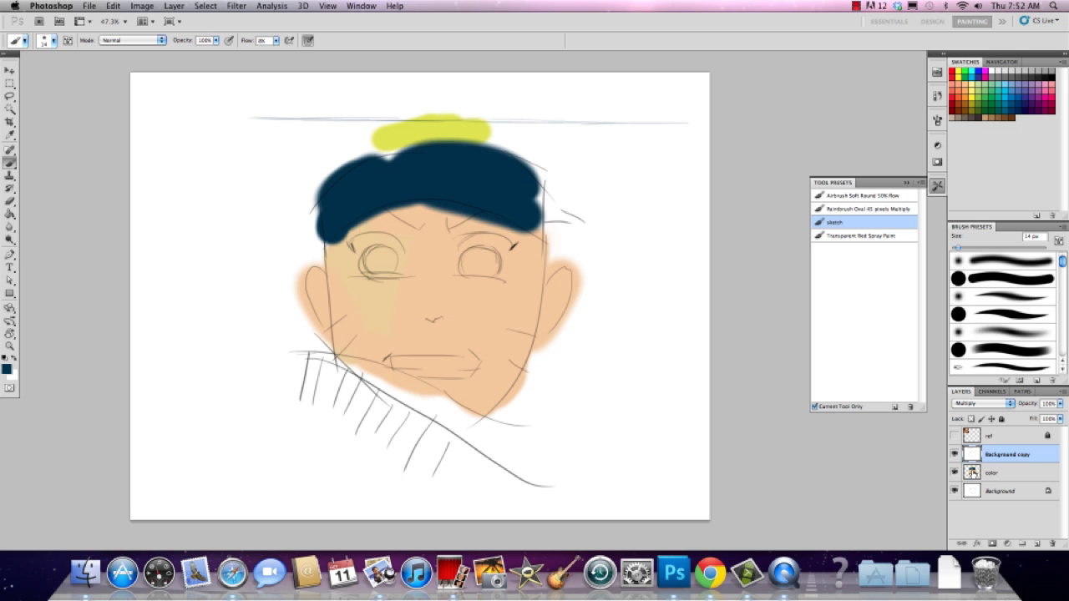
click(974, 476)
Enlarge the brush to 116 px and raise its flow to 100%
right_click(279, 207)
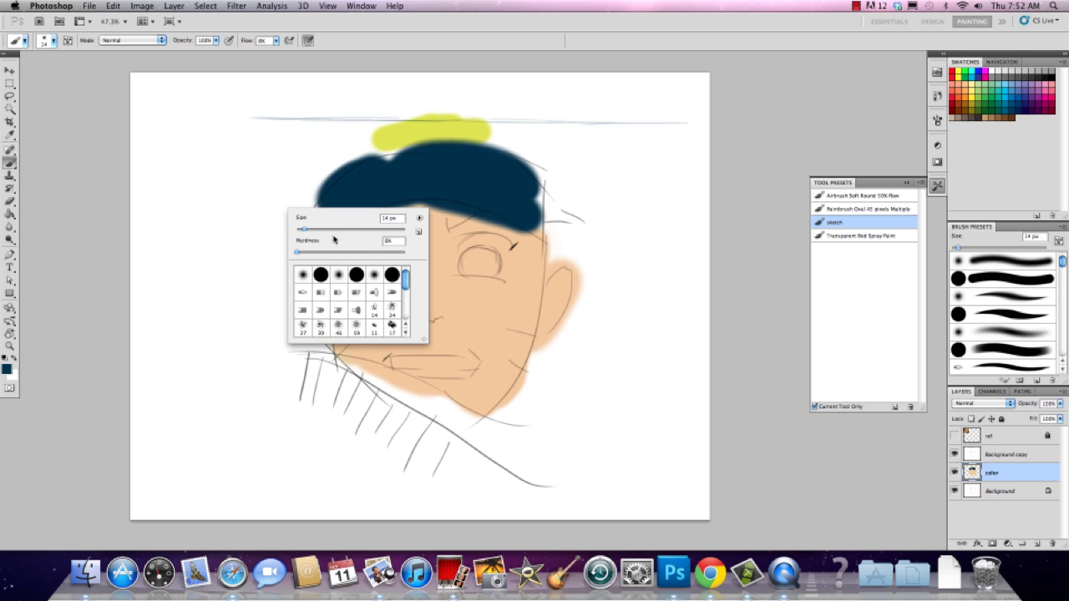
click(351, 230)
click(276, 40)
drag(279, 52, 343, 50)
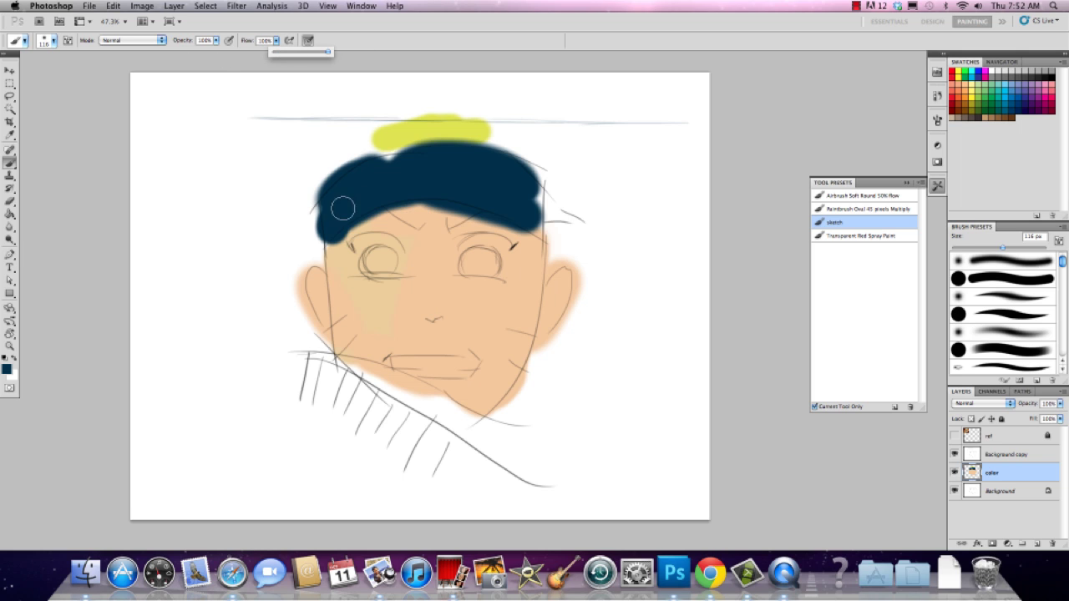
Sample the skin colour from the face and paint a peach test patch left of it
click(7, 368)
drag(543, 252, 551, 191)
click(644, 181)
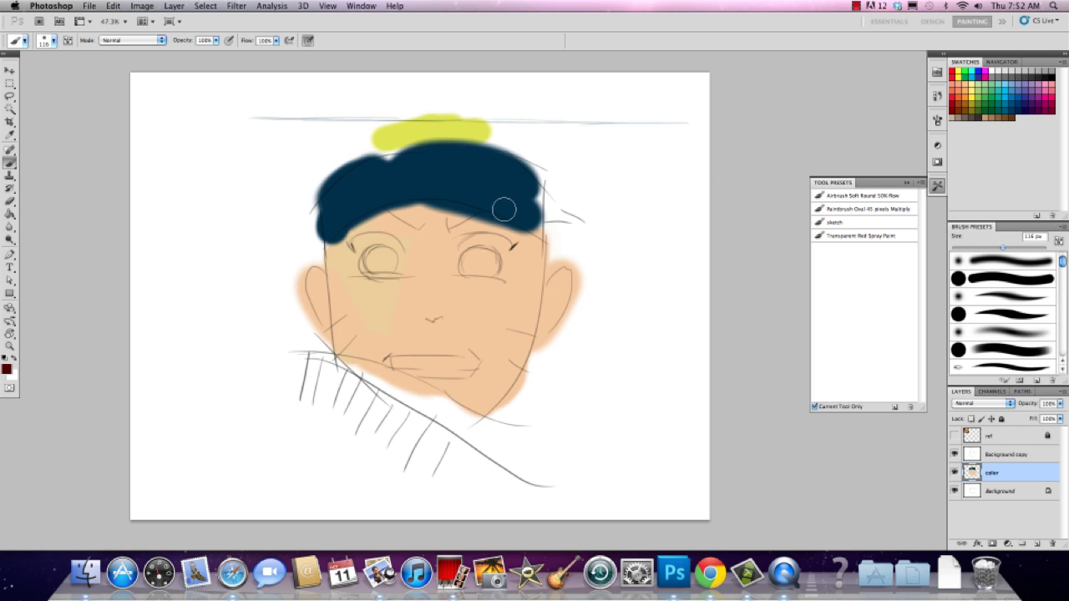
alt+click(432, 252)
mouse_move(248, 165)
mouse_down()
mouse_move(230, 202)
mouse_move(241, 222)
mouse_move(236, 288)
mouse_move(263, 246)
mouse_up()
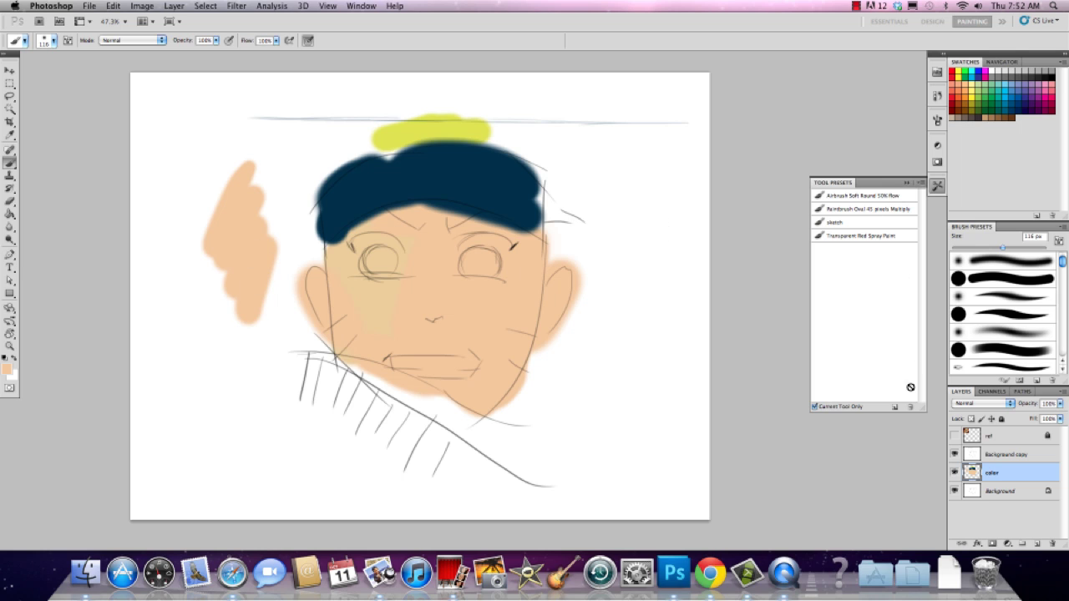
Save the big brush as a new tool preset named 'color'
click(897, 408)
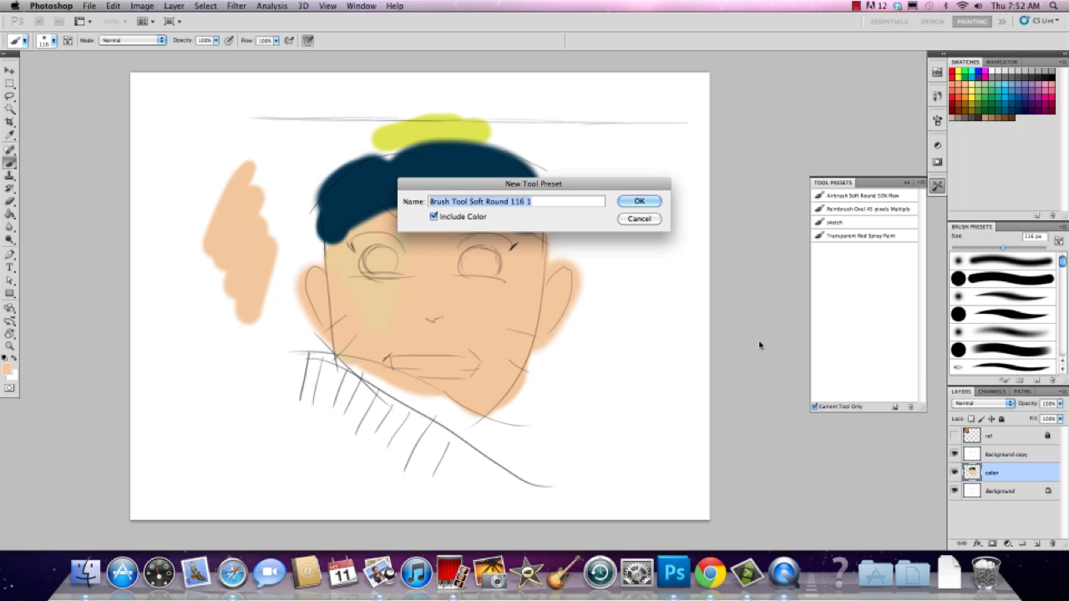
text(paint brush)
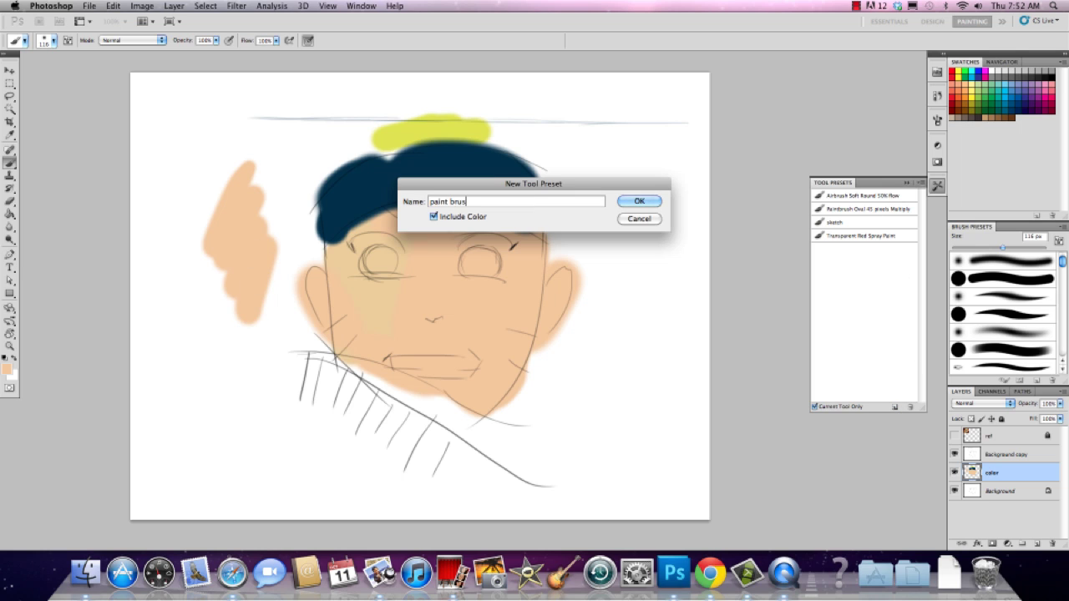
key(BackSpace)
key(BackSpace)
key(BackSpace)
key(BackSpace)
key(BackSpace)
key(BackSpace)
key(BackSpace)
key(BackSpace)
key(BackSpace)
key(BackSpace)
key(BackSpace)
text(color)
key(Return)
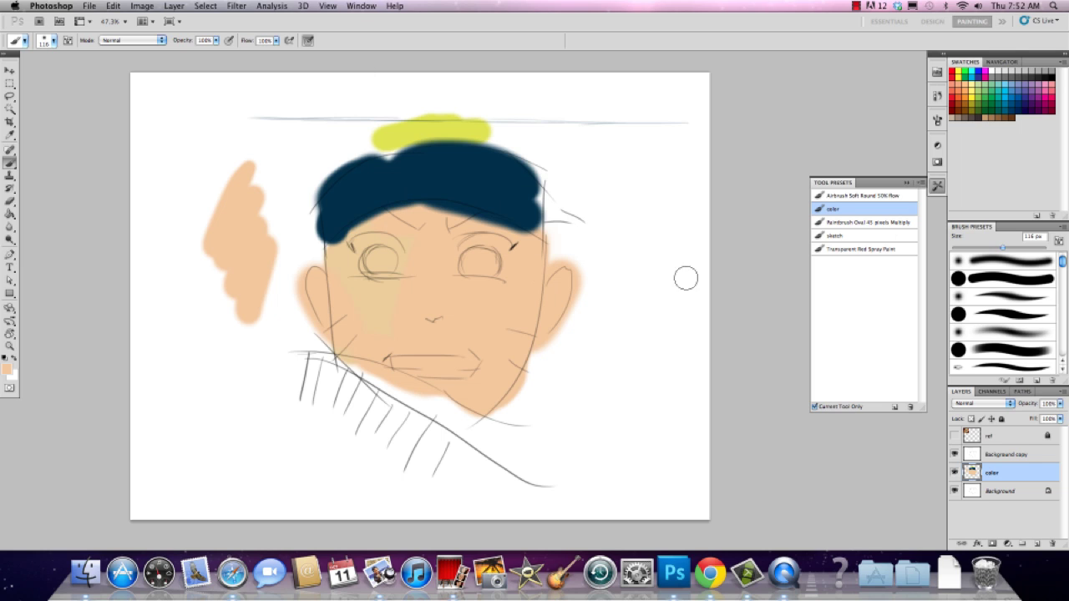
Draw a grey zigzag with the 'sketch' preset, then a peach stroke with 'color' right of the face
click(835, 237)
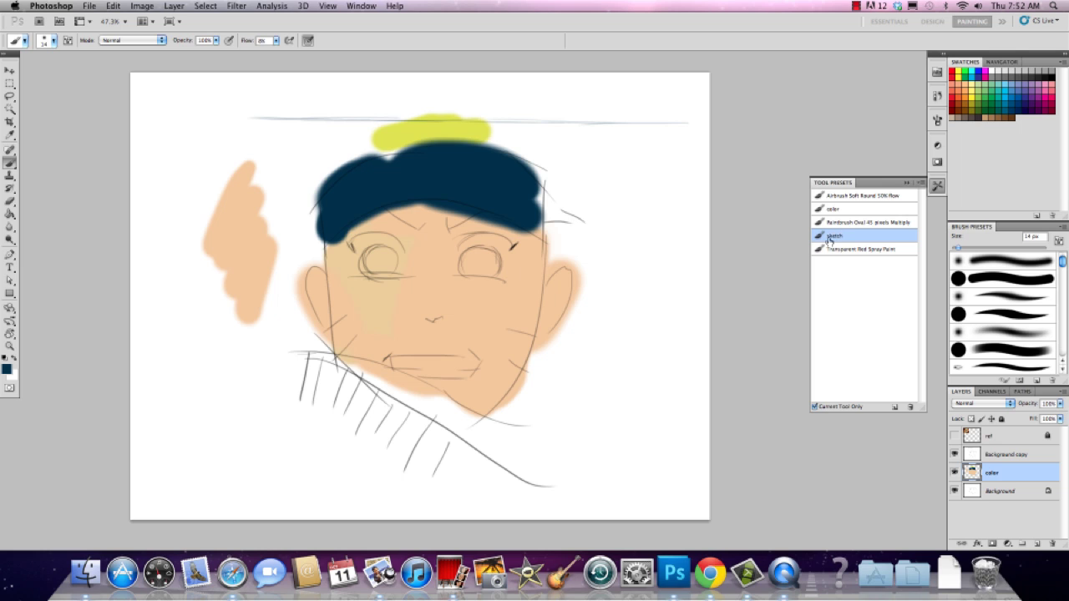
mouse_move(614, 191)
mouse_down()
mouse_move(639, 204)
mouse_move(625, 258)
mouse_up()
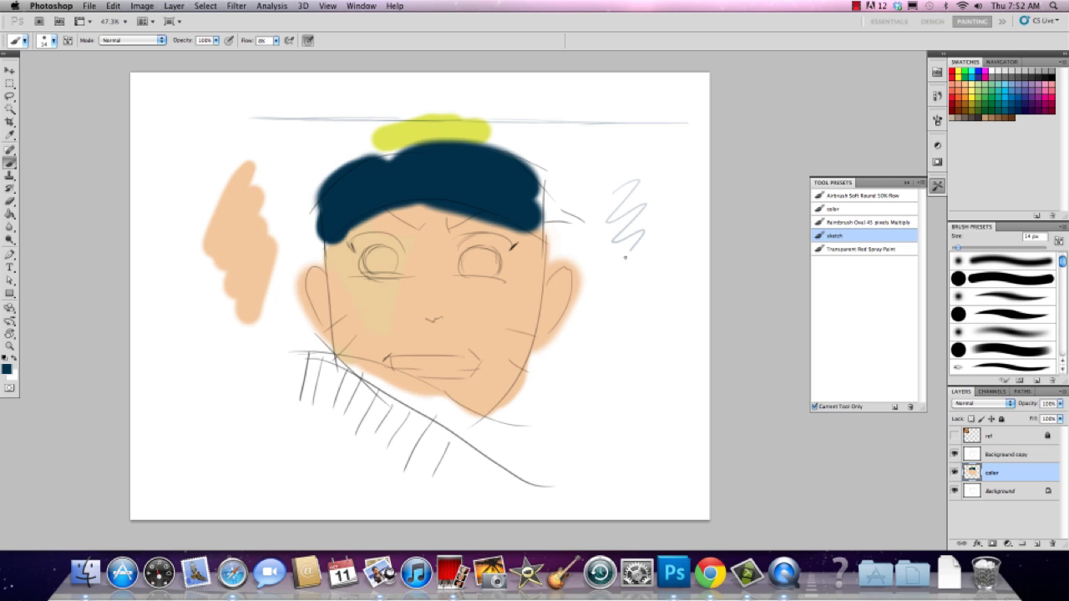
click(838, 210)
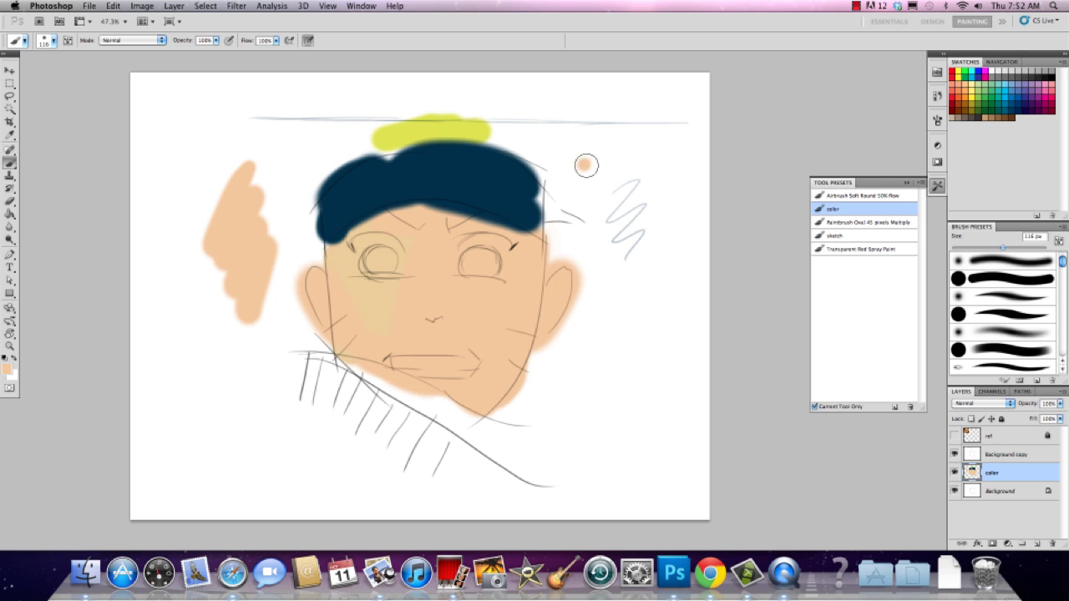
mouse_move(588, 167)
mouse_down()
mouse_move(623, 181)
mouse_move(627, 282)
mouse_up()
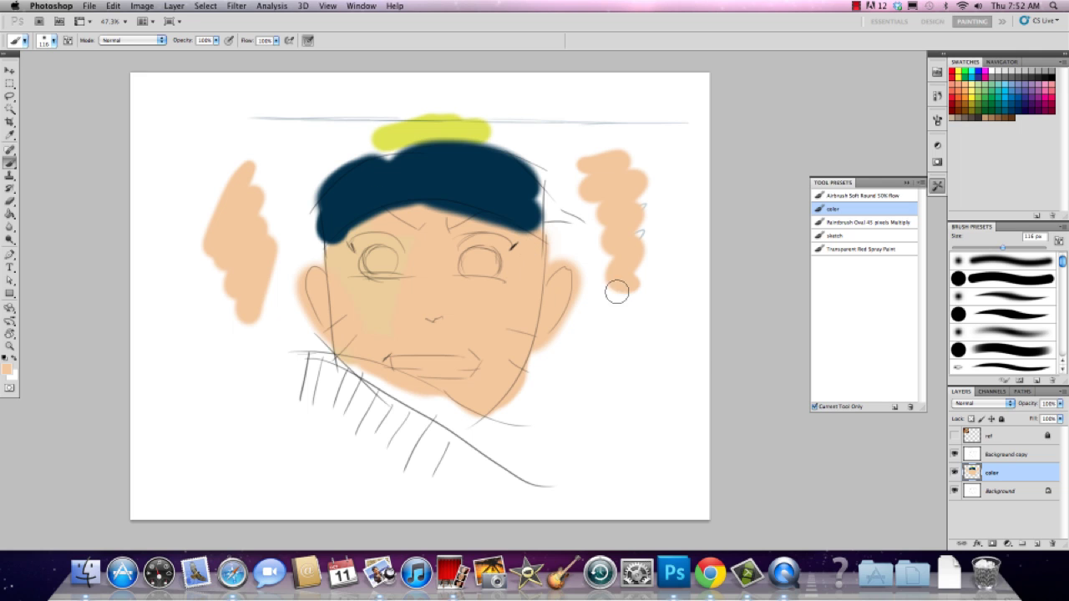
Switch to the screen recorder and quit it
key(super+Tab)
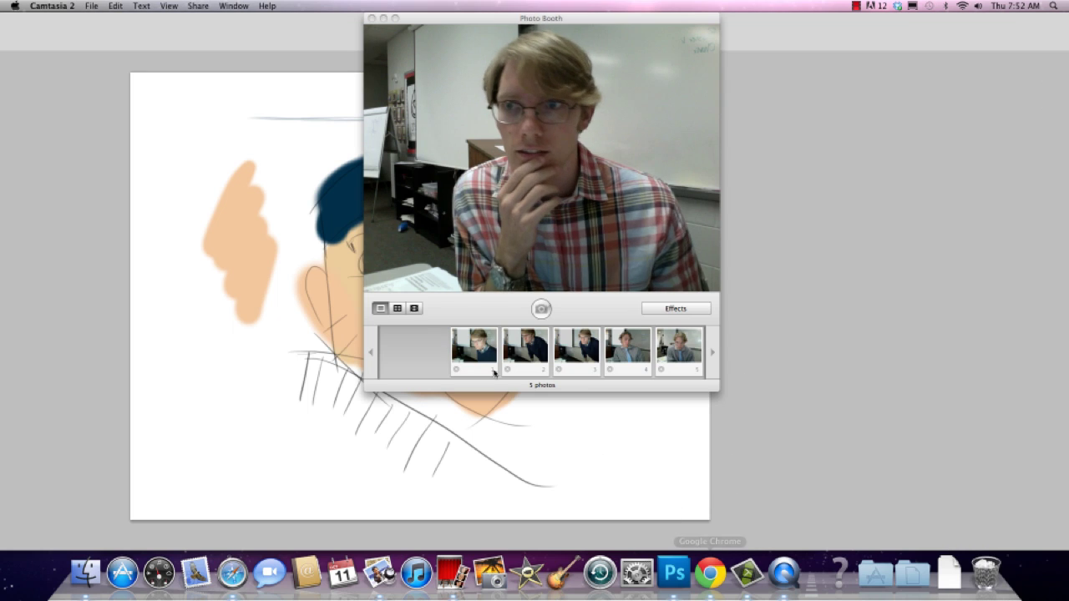
click(52, 6)
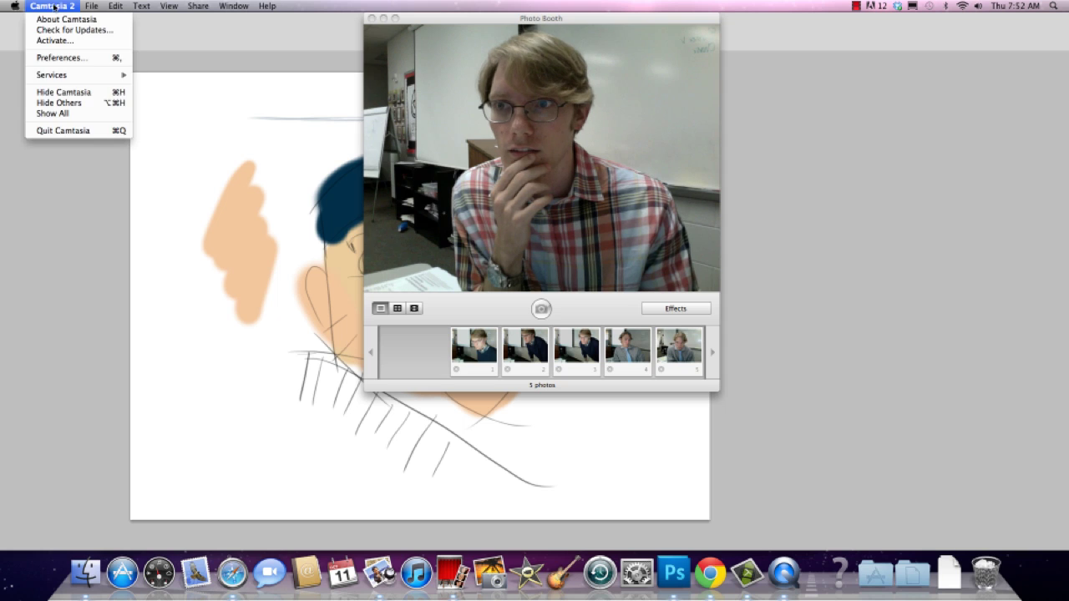
click(75, 131)
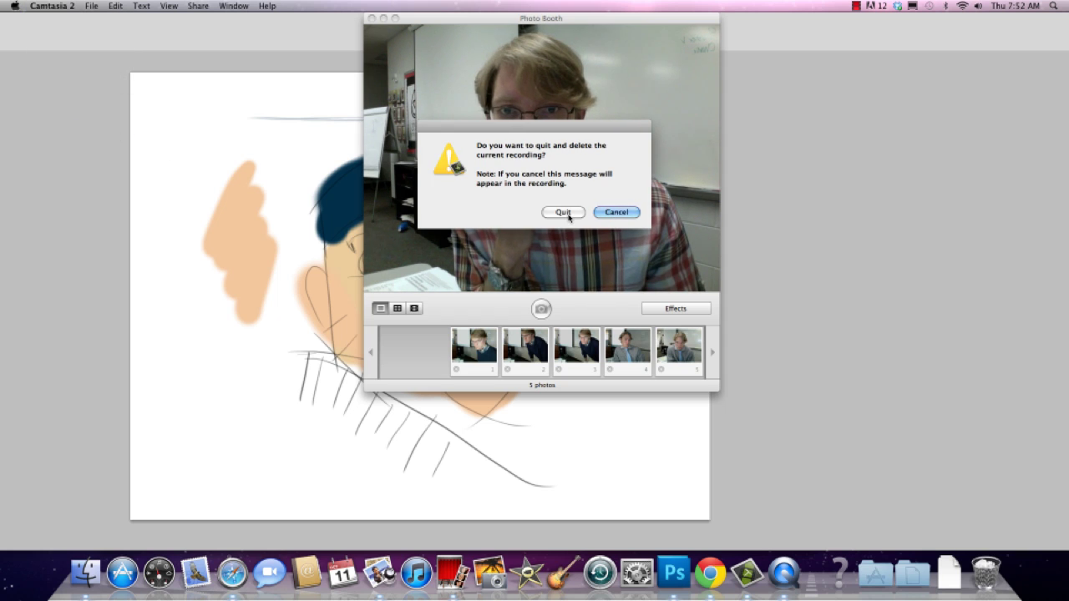